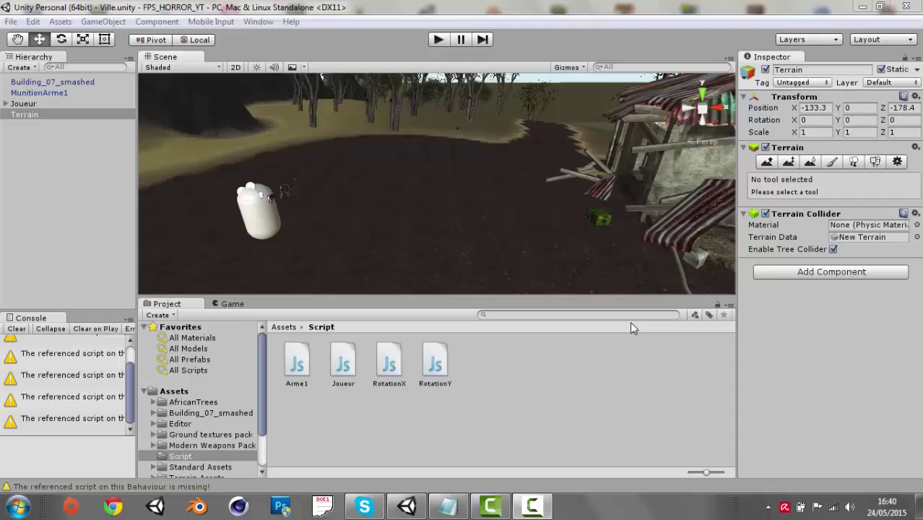
Orbit the scene toward the shack and frame the MunitionArme1 ammo crate
{"action": "left_click_drag", "start_coordinate": [484, 208], "coordinate": [506, 206], "text": "alt"}
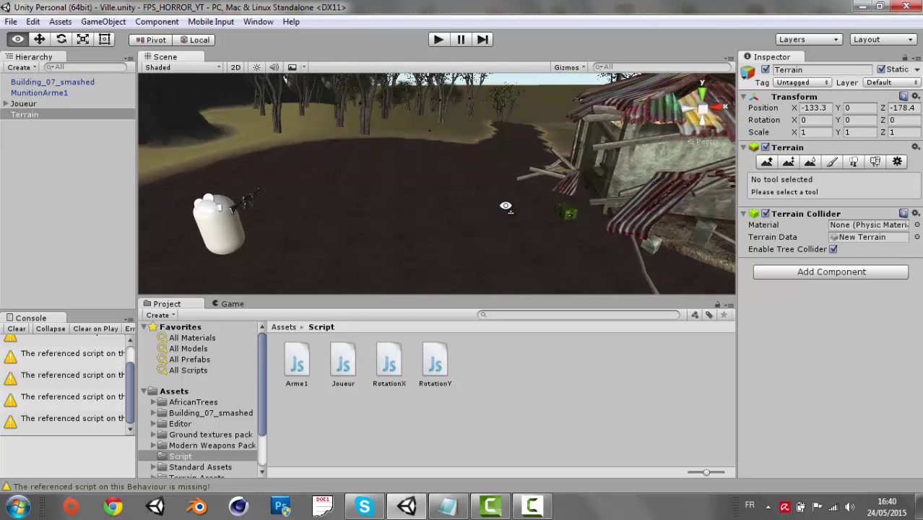
{"action": "mouse_move", "coordinate": [506, 206]}
{"action": "left_mouse_down", "text": "alt"}
{"action": "mouse_move", "coordinate": [528, 201]}
{"action": "mouse_move", "coordinate": [469, 171]}
{"action": "left_mouse_up", "text": "alt"}
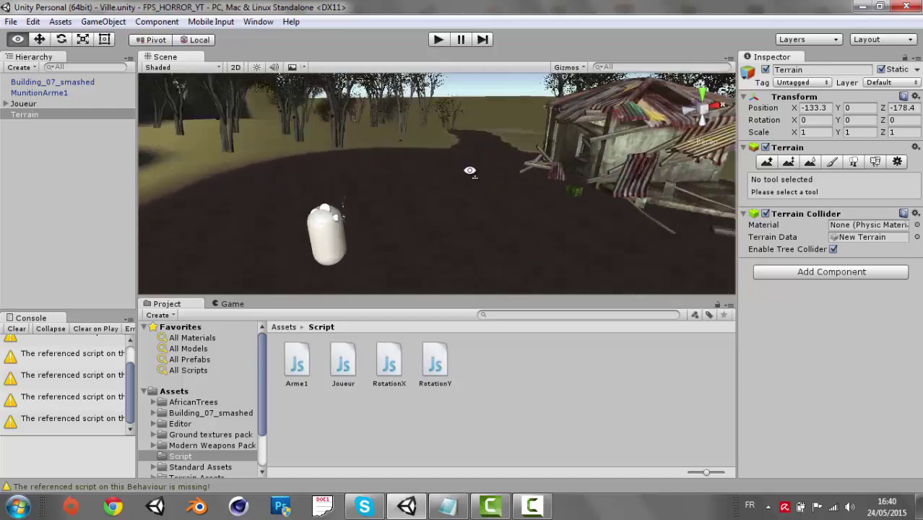
{"action": "left_click_drag", "start_coordinate": [469, 171], "coordinate": [327, 176], "text": "alt"}
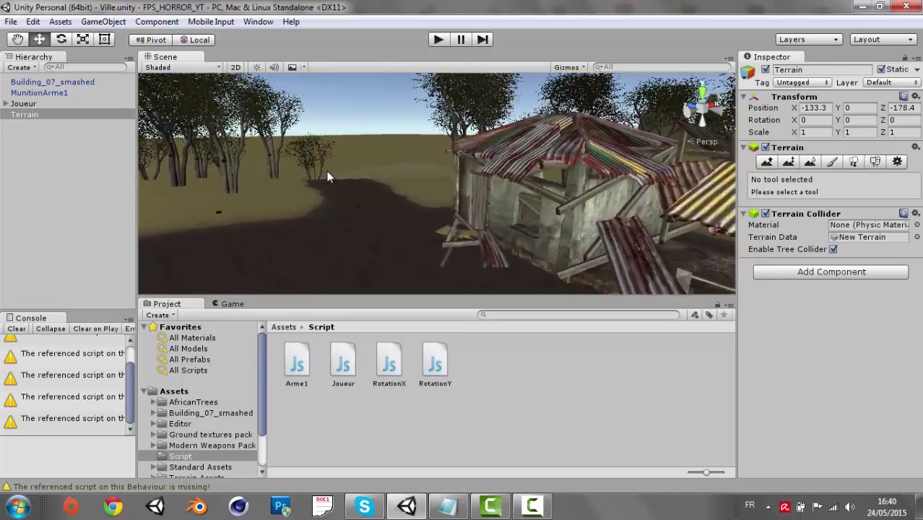
{"action": "mouse_move", "coordinate": [441, 220]}
{"action": "left_mouse_down", "text": "alt"}
{"action": "mouse_move", "coordinate": [395, 215]}
{"action": "mouse_move", "coordinate": [345, 227]}
{"action": "mouse_move", "coordinate": [406, 179]}
{"action": "mouse_move", "coordinate": [389, 185]}
{"action": "mouse_move", "coordinate": [448, 172]}
{"action": "left_mouse_up", "text": "alt"}
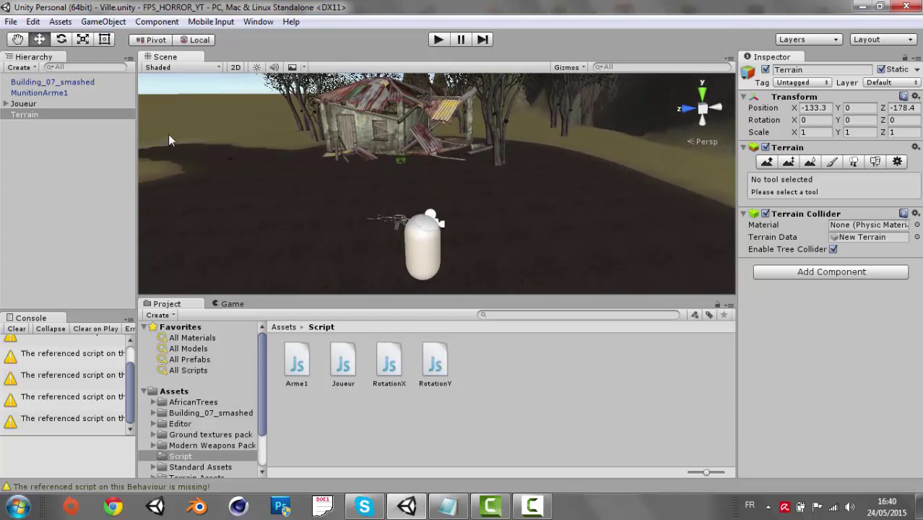
{"action": "double_click", "coordinate": [43, 92]}
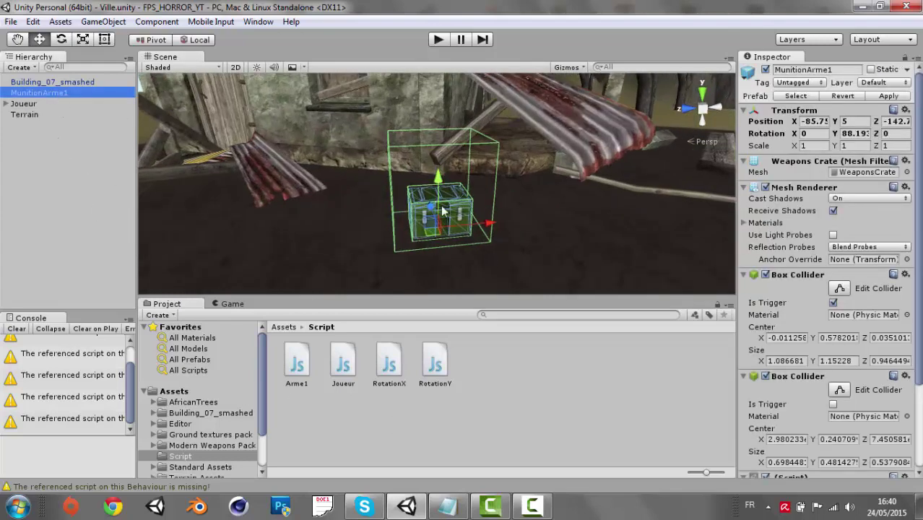
Remove the Missing script component from the MunitionArme1 crate in the Inspector
{"action": "scroll", "coordinate": [916, 361], "scroll_direction": "down", "scroll_amount": 5}
{"action": "left_click", "coordinate": [906, 365]}
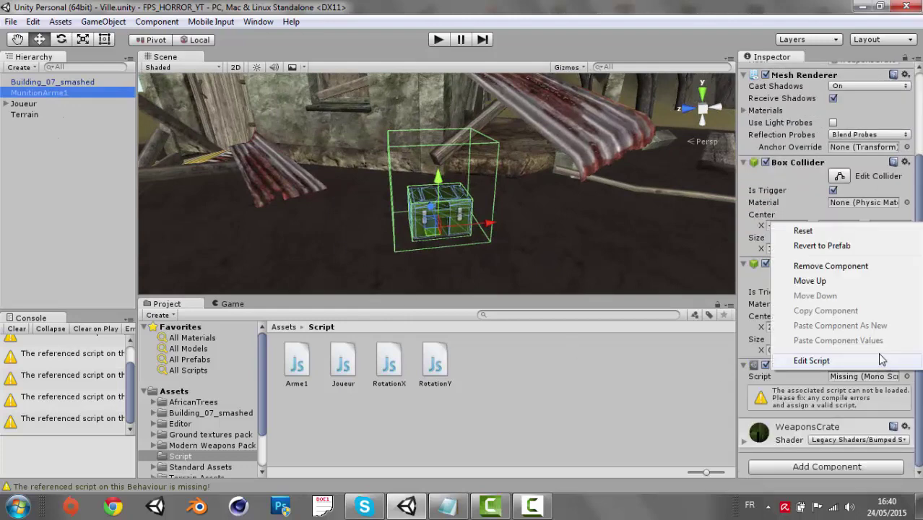
{"action": "left_click", "coordinate": [849, 265]}
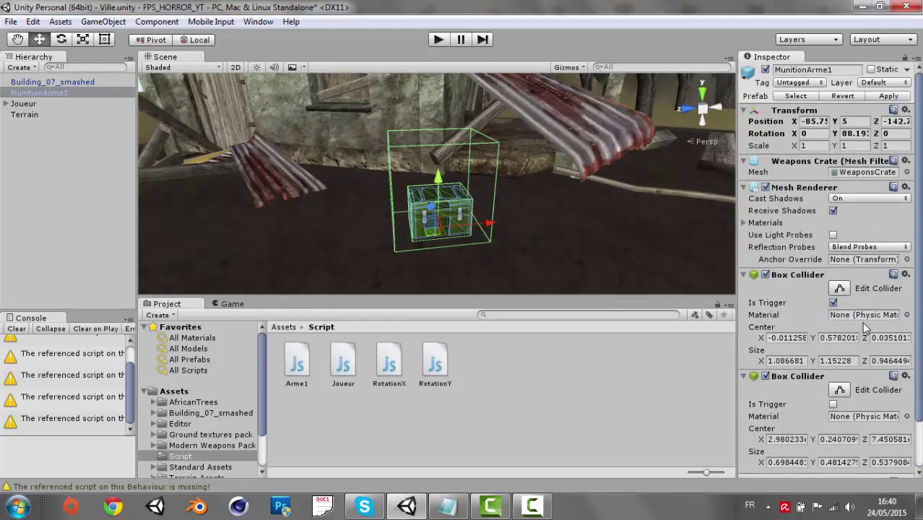
{"action": "scroll", "coordinate": [862, 321], "scroll_direction": "down", "scroll_amount": 3}
{"action": "left_click", "coordinate": [516, 414]}
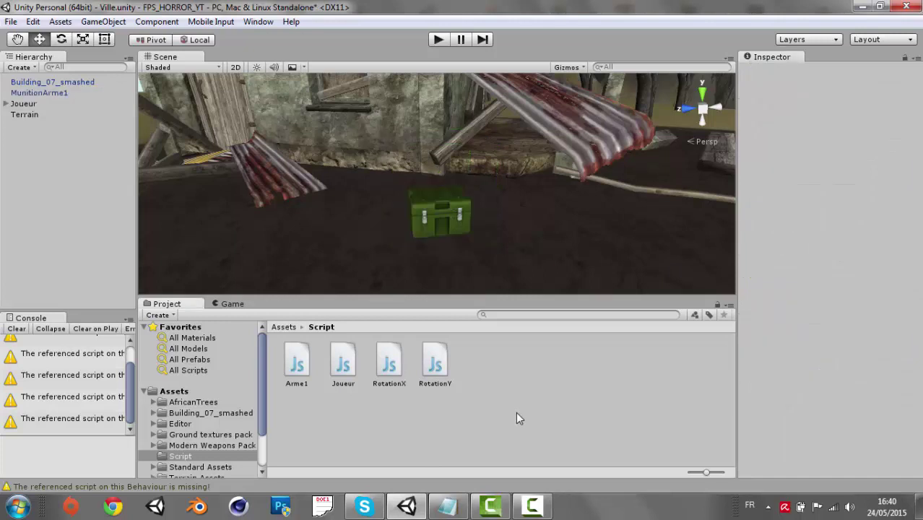
{"action": "left_click_drag", "start_coordinate": [448, 289], "coordinate": [462, 233], "text": "alt"}
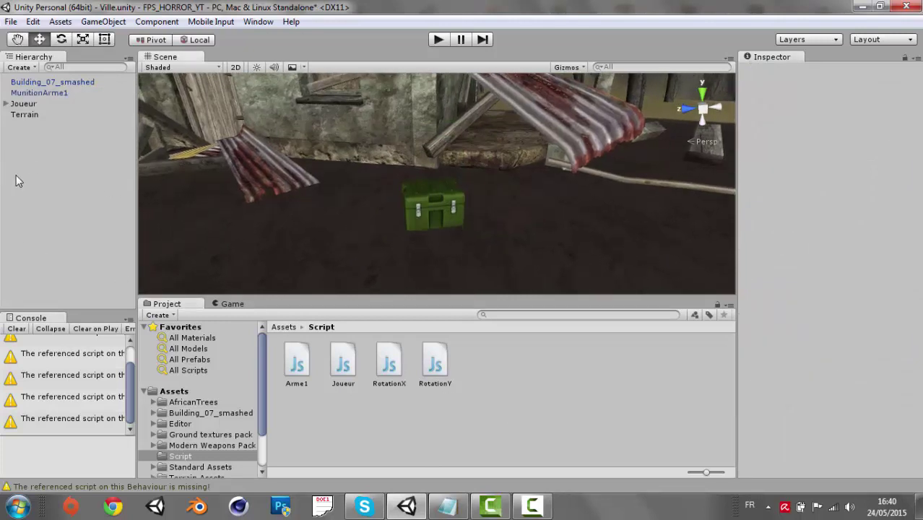
{"action": "mouse_move", "coordinate": [431, 153]}
{"action": "left_mouse_down", "text": "alt"}
{"action": "mouse_move", "coordinate": [426, 231]}
{"action": "mouse_move", "coordinate": [412, 138]}
{"action": "mouse_move", "coordinate": [404, 176]}
{"action": "mouse_move", "coordinate": [418, 201]}
{"action": "mouse_move", "coordinate": [406, 104]}
{"action": "mouse_move", "coordinate": [462, 154]}
{"action": "mouse_move", "coordinate": [373, 148]}
{"action": "mouse_move", "coordinate": [383, 165]}
{"action": "mouse_move", "coordinate": [370, 184]}
{"action": "mouse_move", "coordinate": [301, 193]}
{"action": "mouse_move", "coordinate": [529, 169]}
{"action": "mouse_move", "coordinate": [427, 165]}
{"action": "mouse_move", "coordinate": [503, 174]}
{"action": "mouse_move", "coordinate": [401, 157]}
{"action": "left_mouse_up", "text": "alt"}
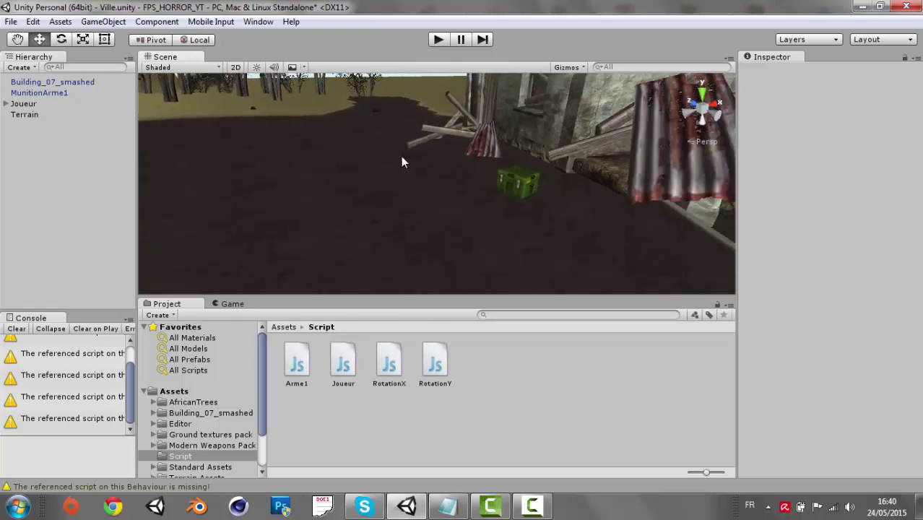
Reframe the MunitionArme1 crate, orbit around it, then select the terrain
{"action": "double_click", "coordinate": [40, 93]}
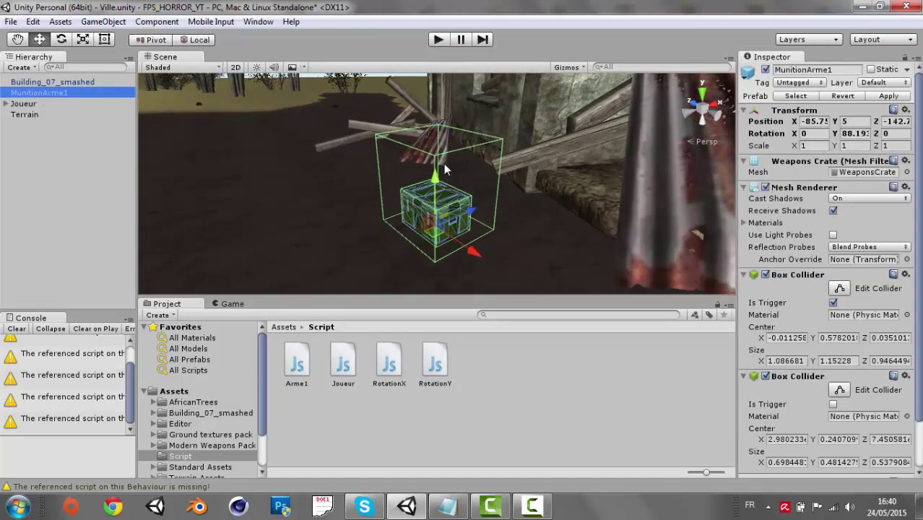
{"action": "left_click_drag", "start_coordinate": [446, 171], "coordinate": [320, 123], "text": "alt"}
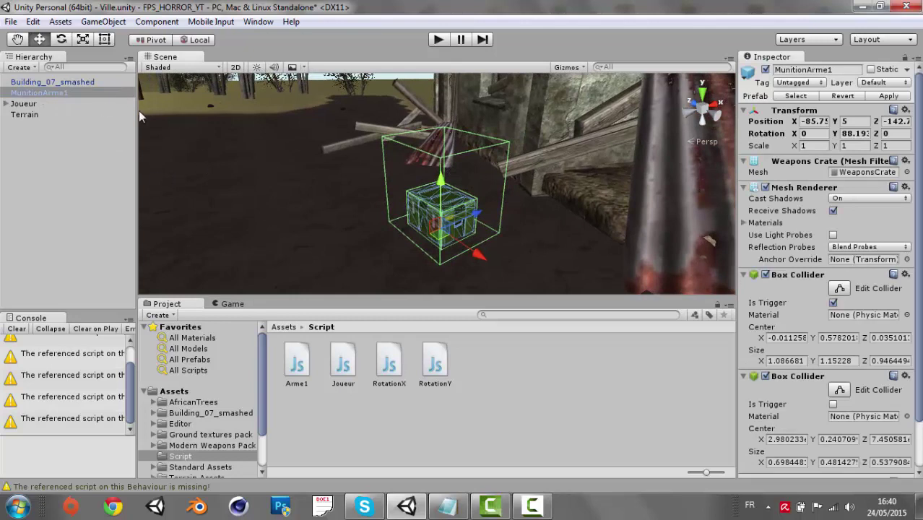
{"action": "left_click_drag", "start_coordinate": [261, 159], "coordinate": [260, 165], "text": "alt"}
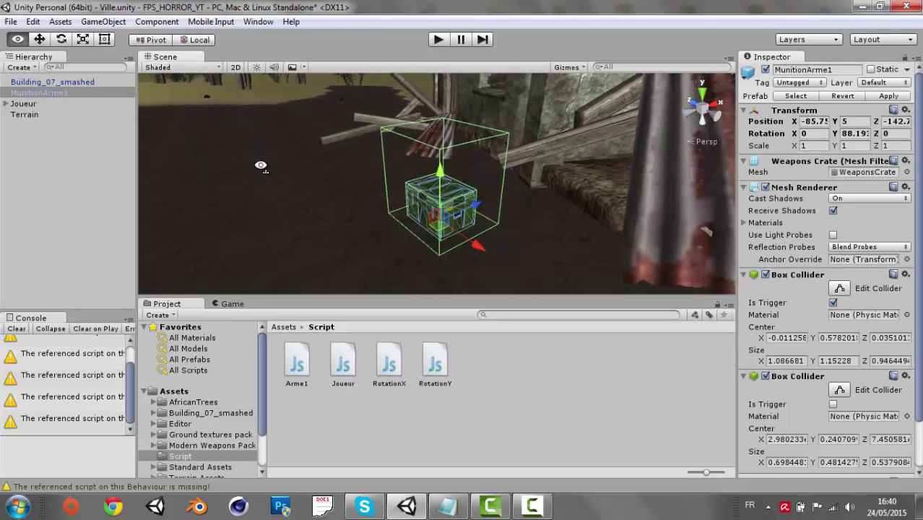
{"action": "mouse_move", "coordinate": [257, 173]}
{"action": "left_mouse_down", "text": "alt"}
{"action": "mouse_move", "coordinate": [313, 177]}
{"action": "mouse_move", "coordinate": [287, 165]}
{"action": "mouse_move", "coordinate": [360, 162]}
{"action": "mouse_move", "coordinate": [350, 144]}
{"action": "mouse_move", "coordinate": [326, 151]}
{"action": "mouse_move", "coordinate": [462, 148]}
{"action": "mouse_move", "coordinate": [356, 137]}
{"action": "mouse_move", "coordinate": [247, 148]}
{"action": "mouse_move", "coordinate": [429, 154]}
{"action": "mouse_move", "coordinate": [397, 160]}
{"action": "left_mouse_up", "text": "alt"}
{"action": "left_click", "coordinate": [239, 155]}
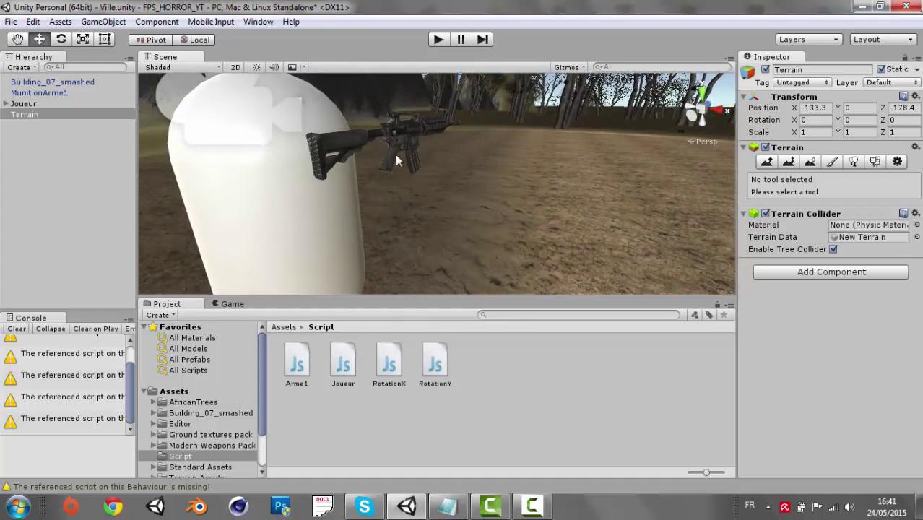
Show the Game view and expand Joueur > Camera_FPS to select the M4A1 rifle
{"action": "left_click", "coordinate": [233, 304]}
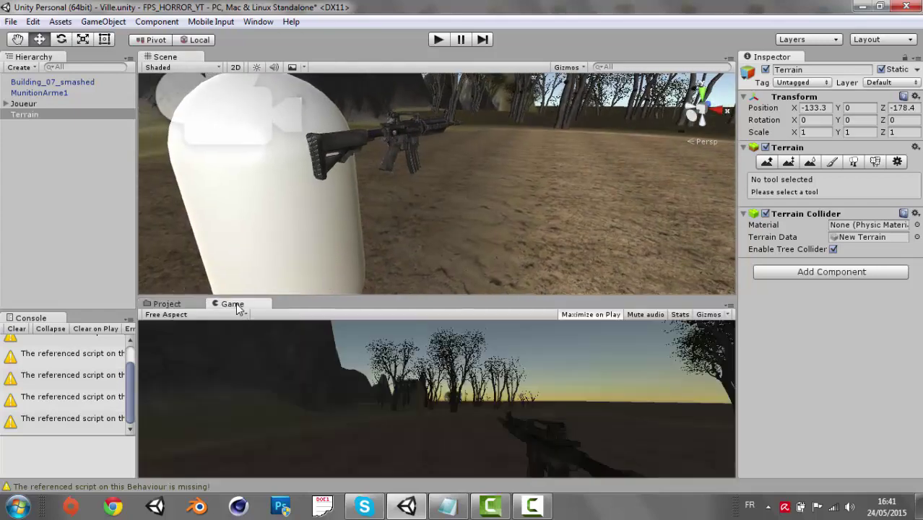
{"action": "left_click", "coordinate": [44, 82]}
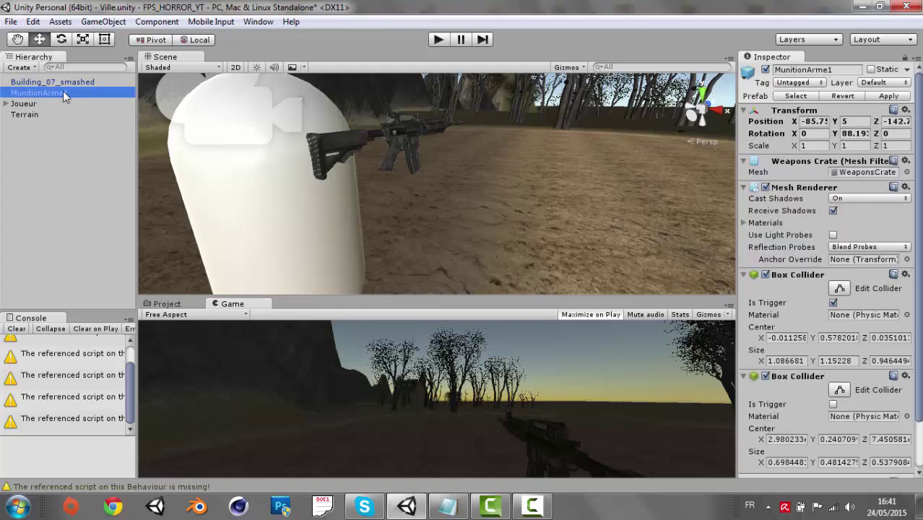
{"action": "left_click", "coordinate": [21, 104]}
{"action": "left_click", "coordinate": [7, 104]}
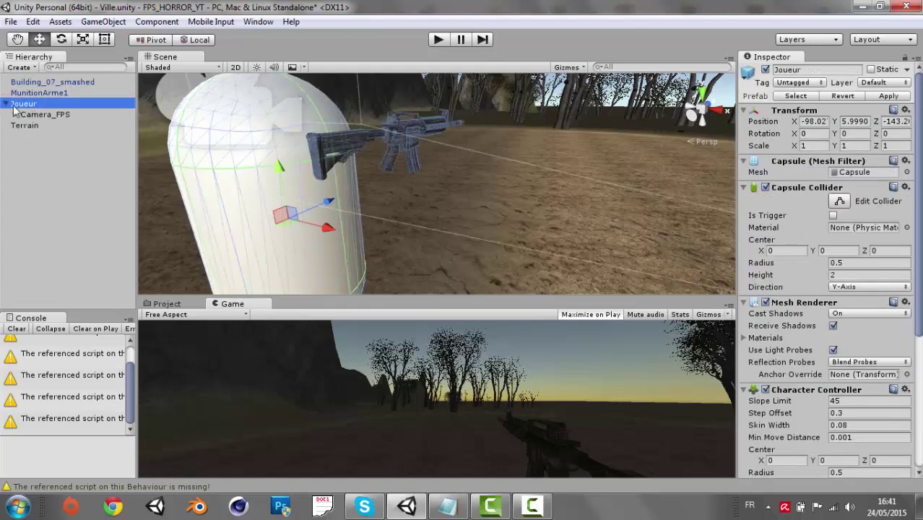
{"action": "left_click", "coordinate": [45, 114]}
{"action": "left_click", "coordinate": [15, 114]}
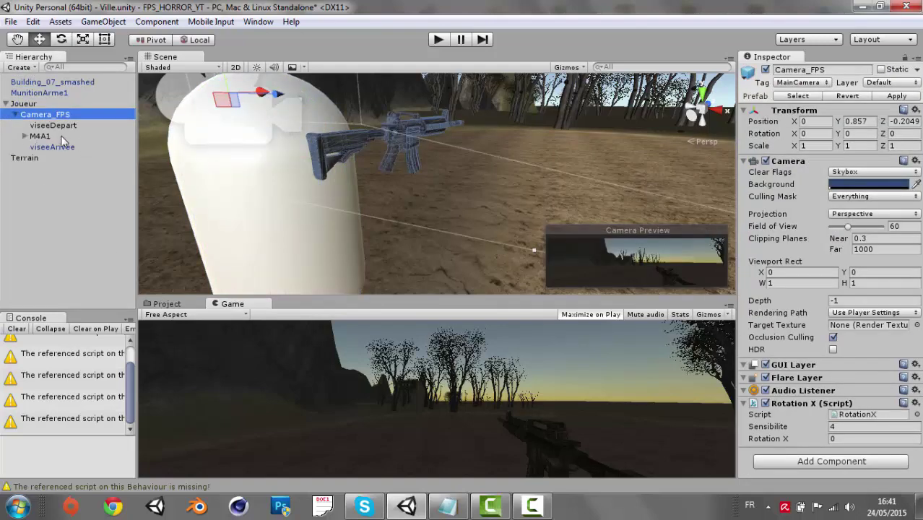
{"action": "left_click", "coordinate": [63, 137]}
Test-move the M4A1 rifle toward the player capsule, then undo the move twice
{"action": "mouse_move", "coordinate": [384, 136]}
{"action": "left_mouse_down", "text": "alt"}
{"action": "mouse_move", "coordinate": [506, 164]}
{"action": "mouse_move", "coordinate": [318, 144]}
{"action": "left_mouse_up", "text": "alt"}
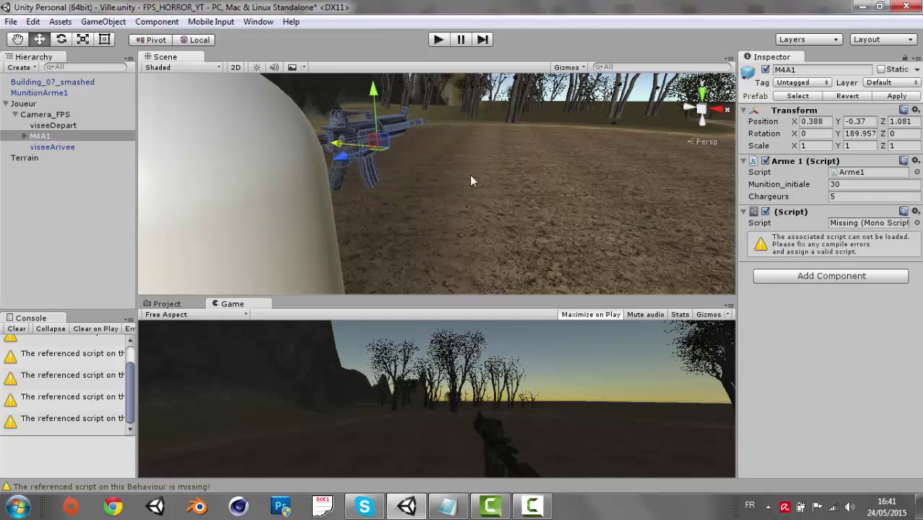
{"action": "left_click", "coordinate": [470, 175]}
{"action": "left_click", "coordinate": [335, 147]}
{"action": "left_click", "coordinate": [135, 137]}
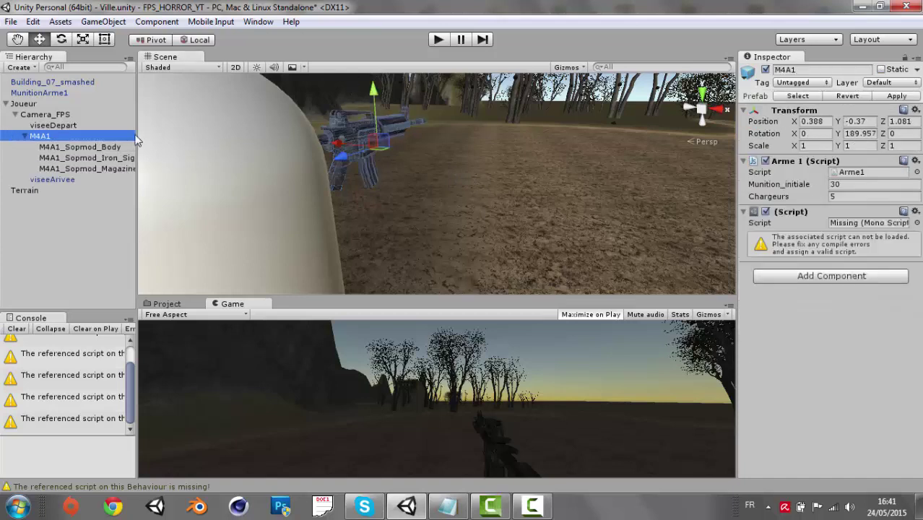
{"action": "left_click_drag", "start_coordinate": [342, 145], "coordinate": [310, 154]}
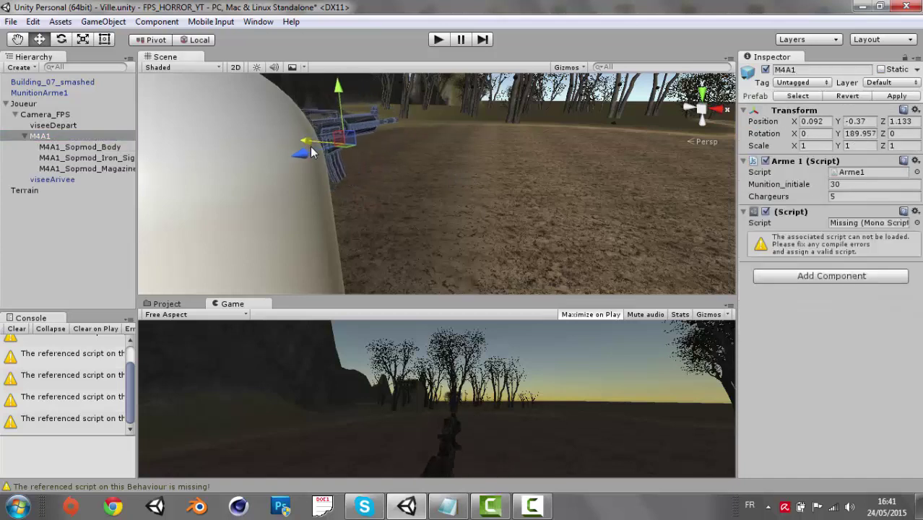
{"action": "left_click_drag", "start_coordinate": [310, 154], "coordinate": [283, 171]}
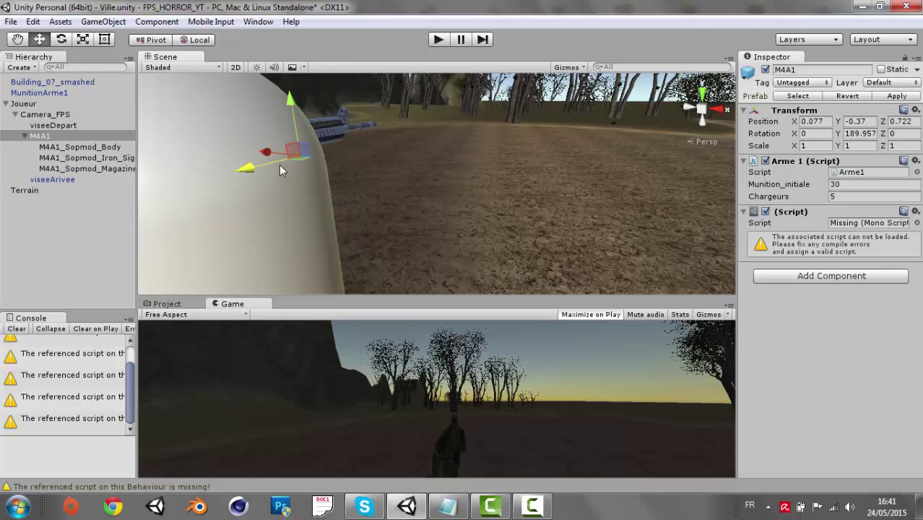
{"action": "key", "text": "ctrl+z"}
{"action": "key", "text": "ctrl+z"}
{"action": "key", "text": "ctrl+z"}
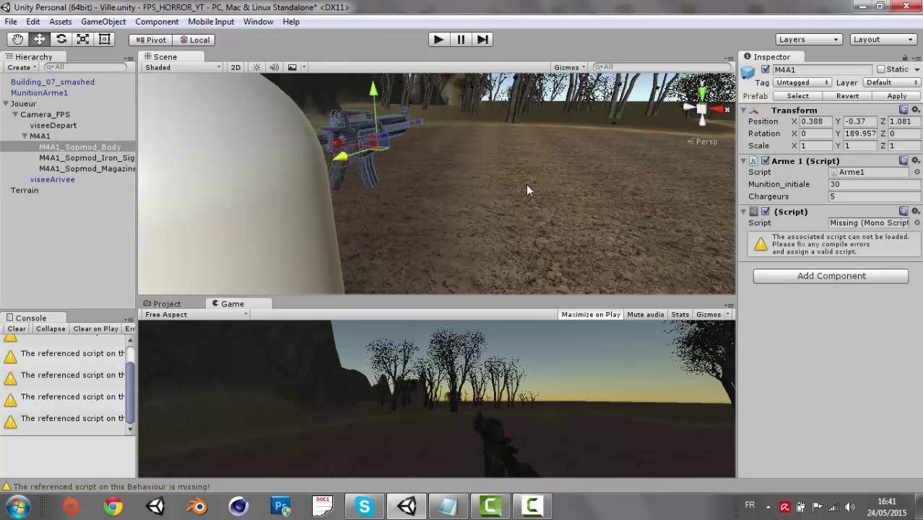
{"action": "key", "text": "ctrl+z"}
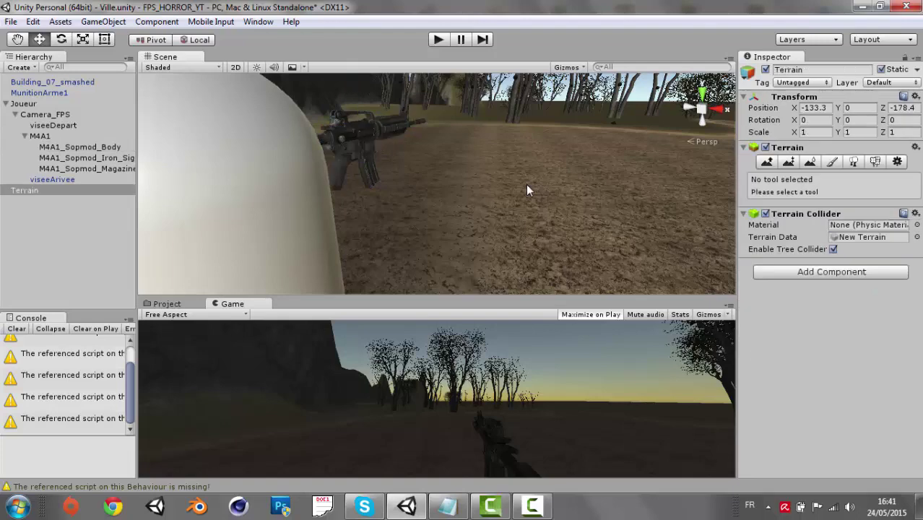
{"action": "key", "text": "ctrl+z"}
{"action": "key", "text": "ctrl+z"}
{"action": "key", "text": "ctrl+z"}
{"action": "left_click", "coordinate": [597, 233]}
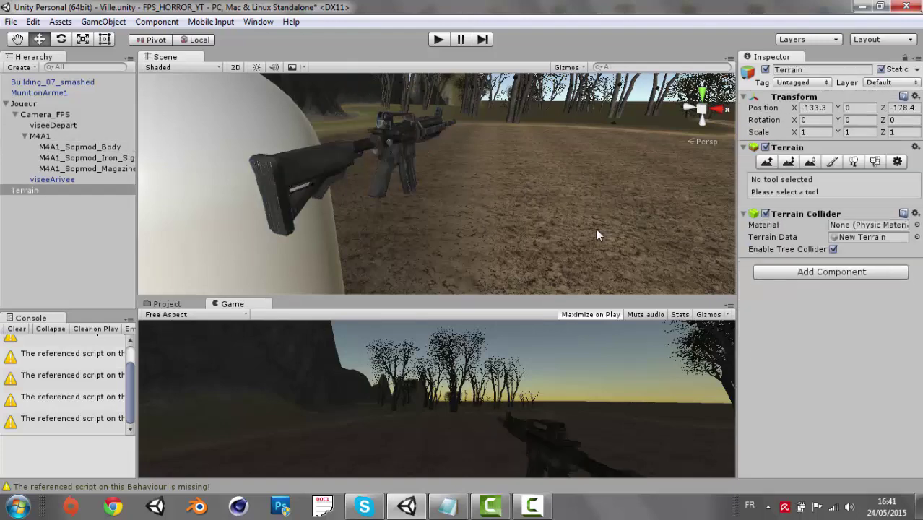
{"action": "right_click_drag", "start_coordinate": [576, 206], "coordinate": [533, 190]}
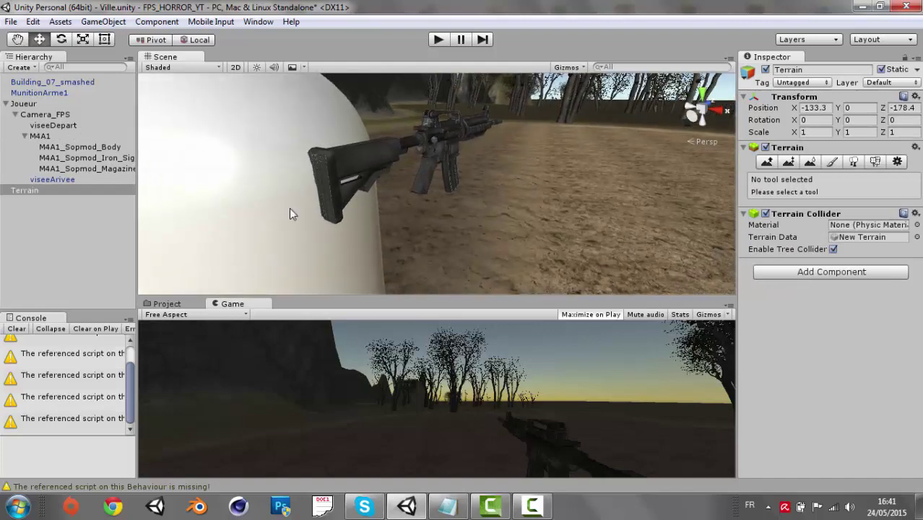
{"action": "right_click_drag", "start_coordinate": [289, 210], "coordinate": [539, 149]}
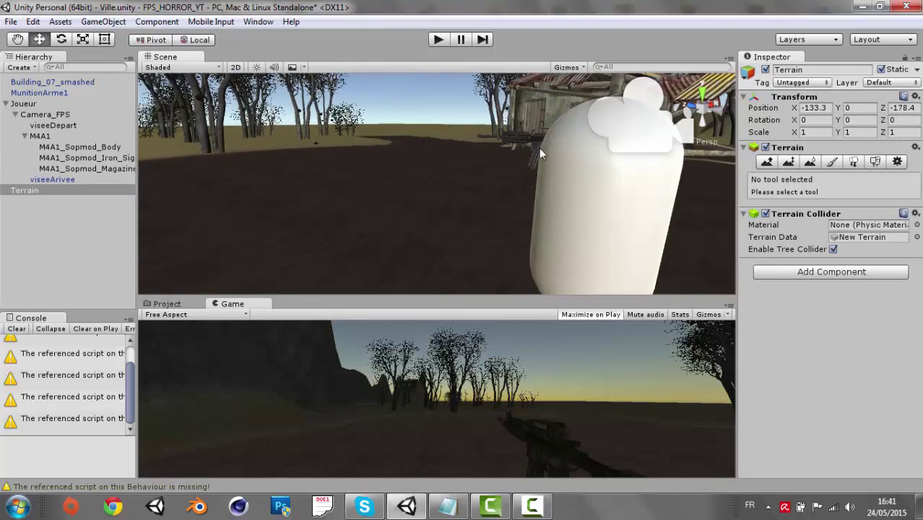
{"action": "scroll", "coordinate": [584, 170], "scroll_direction": "up", "scroll_amount": 3}
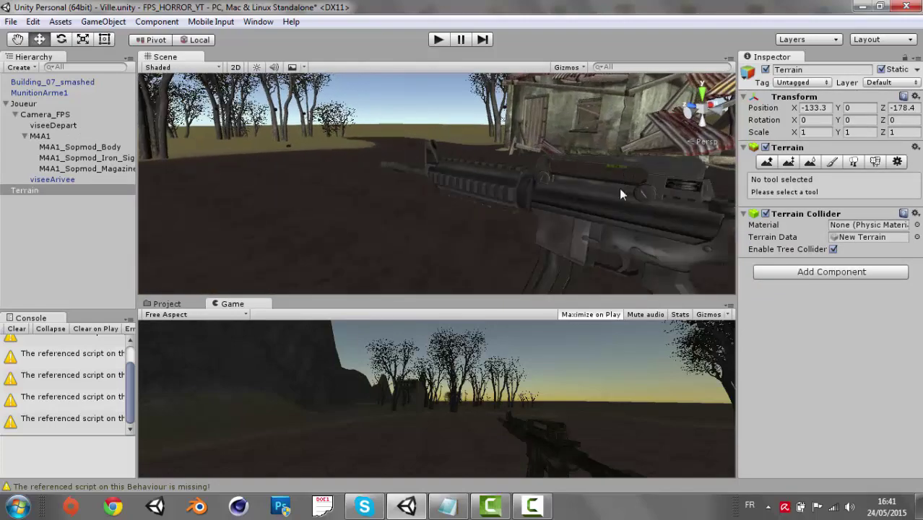
{"action": "right_click_drag", "start_coordinate": [421, 155], "coordinate": [295, 221]}
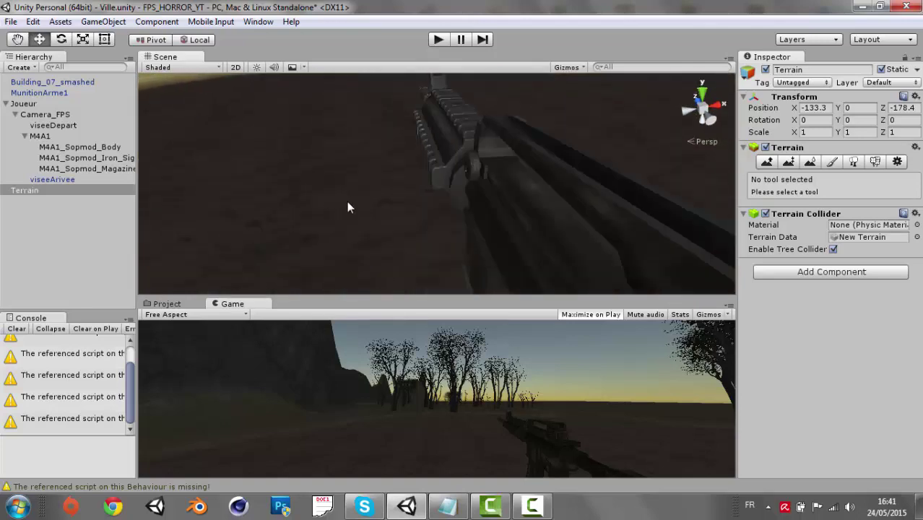
{"action": "right_click_drag", "start_coordinate": [347, 207], "coordinate": [569, 174]}
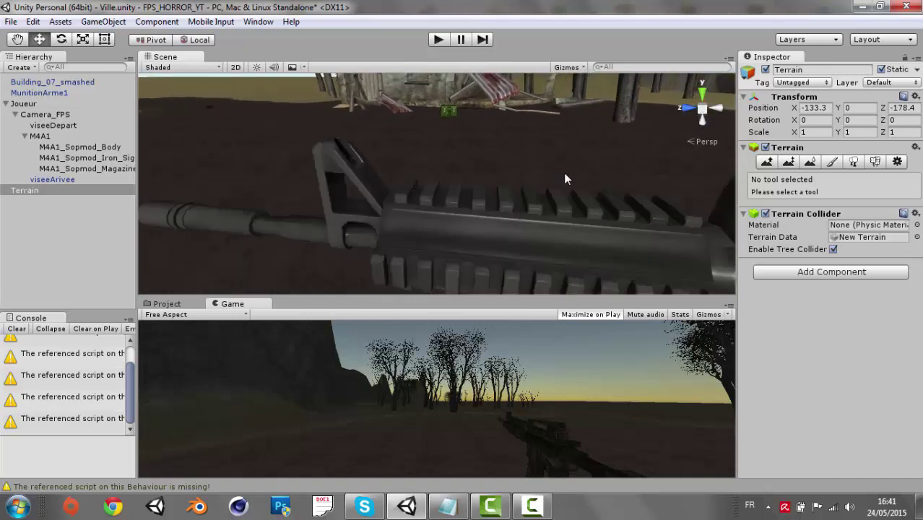
{"action": "mouse_move", "coordinate": [569, 174]}
{"action": "right_mouse_down"}
{"action": "mouse_move", "coordinate": [592, 252]}
{"action": "mouse_move", "coordinate": [429, 192]}
{"action": "mouse_move", "coordinate": [377, 200]}
{"action": "right_mouse_up"}
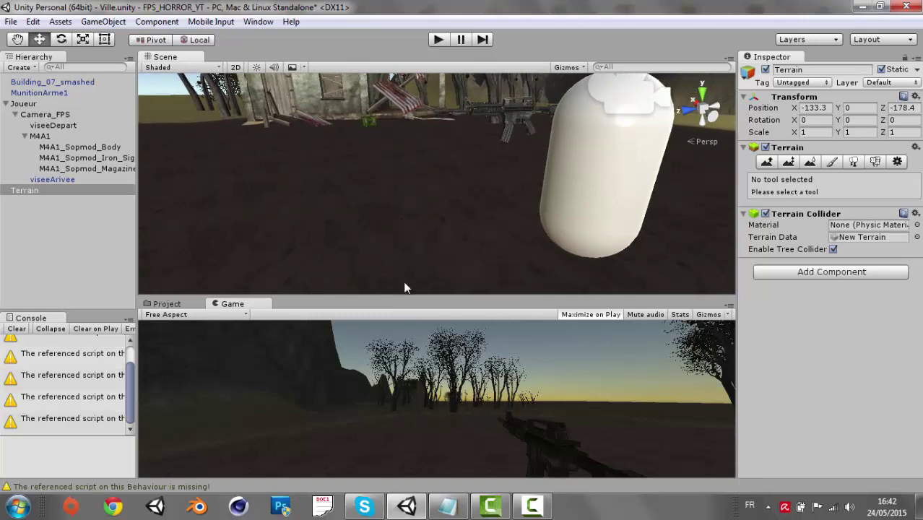
{"action": "mouse_move", "coordinate": [375, 210]}
{"action": "right_mouse_down"}
{"action": "mouse_move", "coordinate": [381, 219]}
{"action": "mouse_move", "coordinate": [458, 202]}
{"action": "mouse_move", "coordinate": [508, 162]}
{"action": "right_mouse_up"}
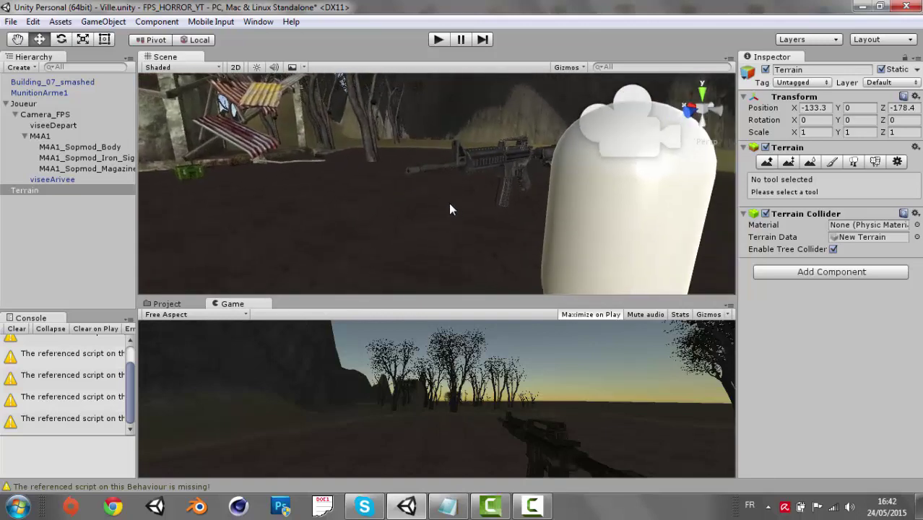
{"action": "mouse_move", "coordinate": [449, 210]}
{"action": "right_mouse_down"}
{"action": "mouse_move", "coordinate": [385, 181]}
{"action": "mouse_move", "coordinate": [385, 198]}
{"action": "mouse_move", "coordinate": [301, 197]}
{"action": "right_mouse_up"}
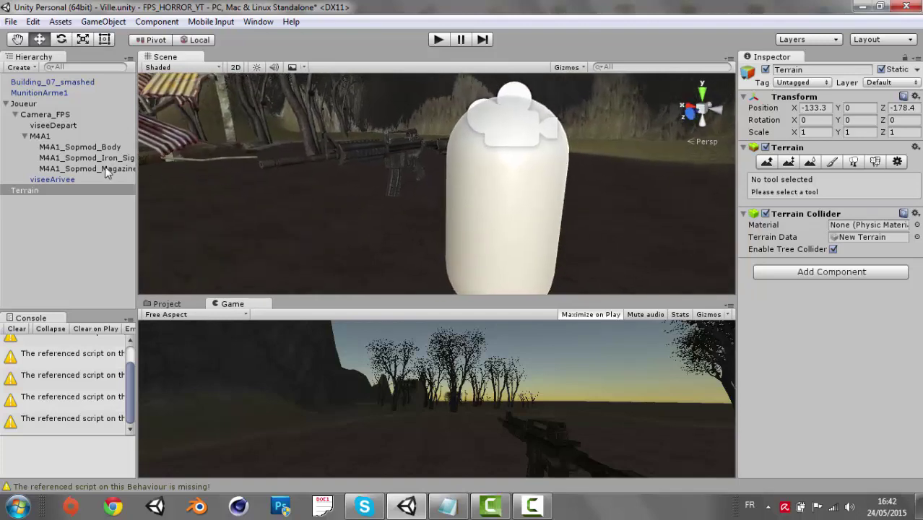
{"action": "left_click", "coordinate": [458, 509]}
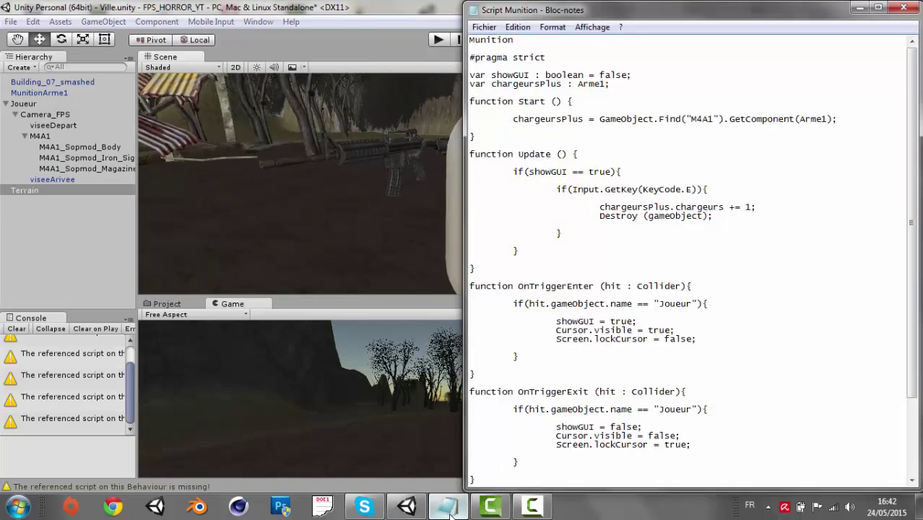
{"action": "left_click", "coordinate": [448, 511]}
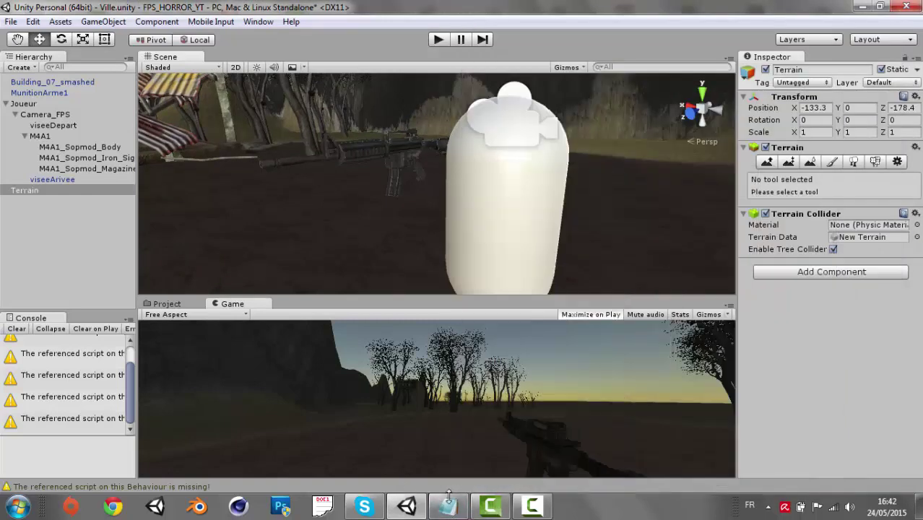
{"action": "mouse_move", "coordinate": [447, 505]}
{"action": "scroll", "coordinate": [383, 190], "scroll_direction": "up", "scroll_amount": 3}
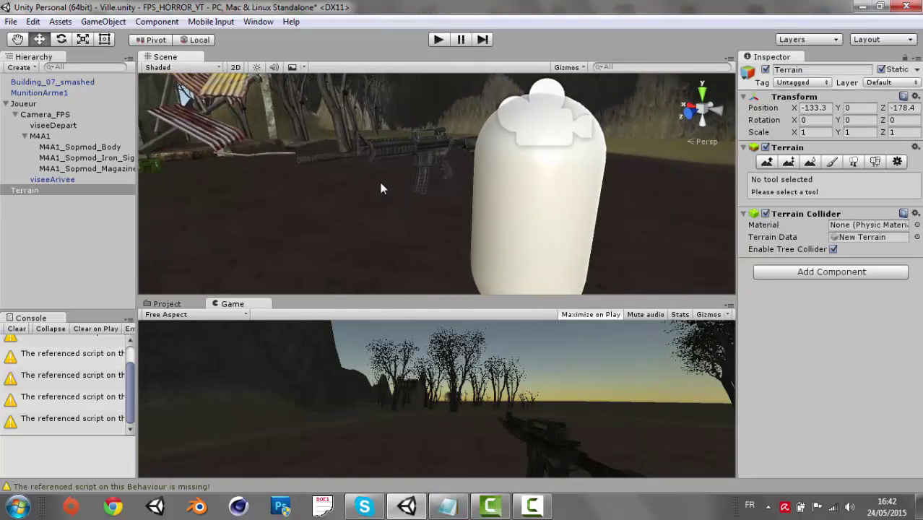
Frame the MunitionArme1 crate and show the project's Script folder
{"action": "double_click", "coordinate": [68, 92]}
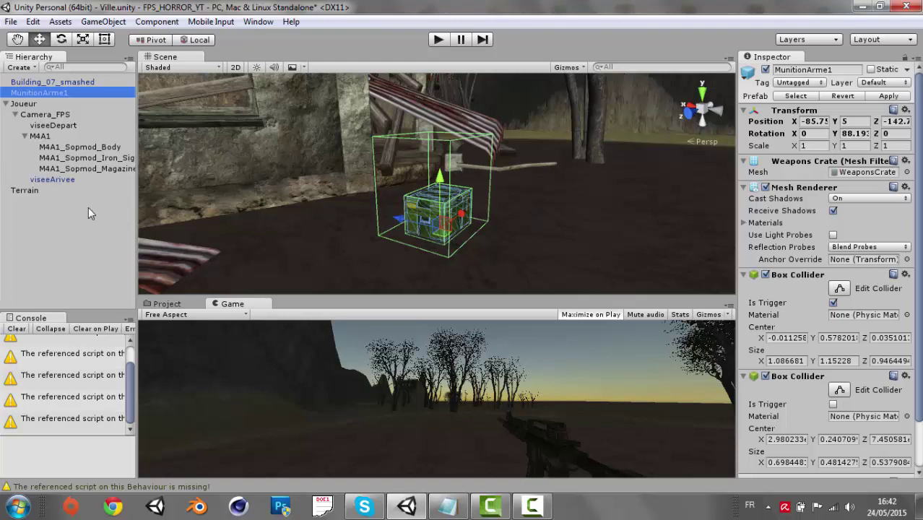
{"action": "left_click", "coordinate": [88, 208]}
{"action": "left_click", "coordinate": [163, 308]}
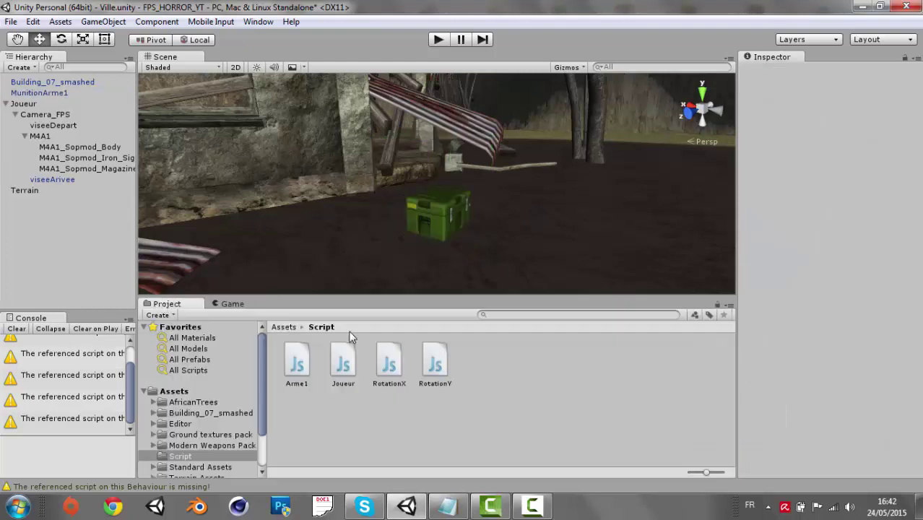
{"action": "right_click", "coordinate": [512, 365]}
{"action": "left_click", "coordinate": [519, 441]}
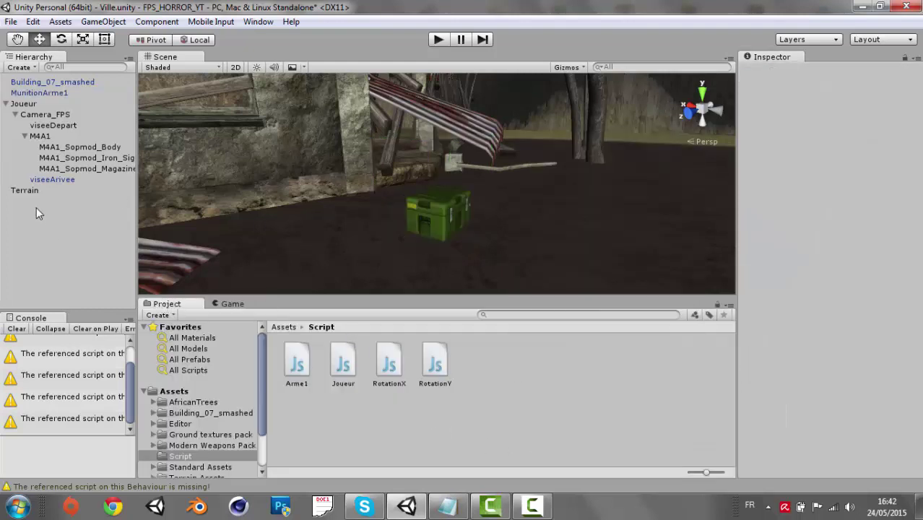
Reselect MunitionArme1 and orbit around it to check its trigger collider
{"action": "left_click", "coordinate": [43, 93]}
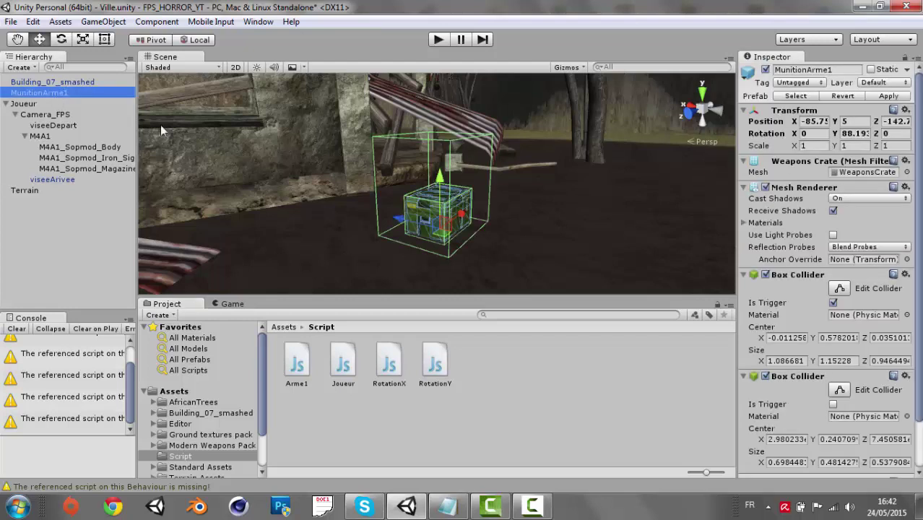
{"action": "left_click_drag", "start_coordinate": [569, 202], "coordinate": [569, 201], "text": "alt"}
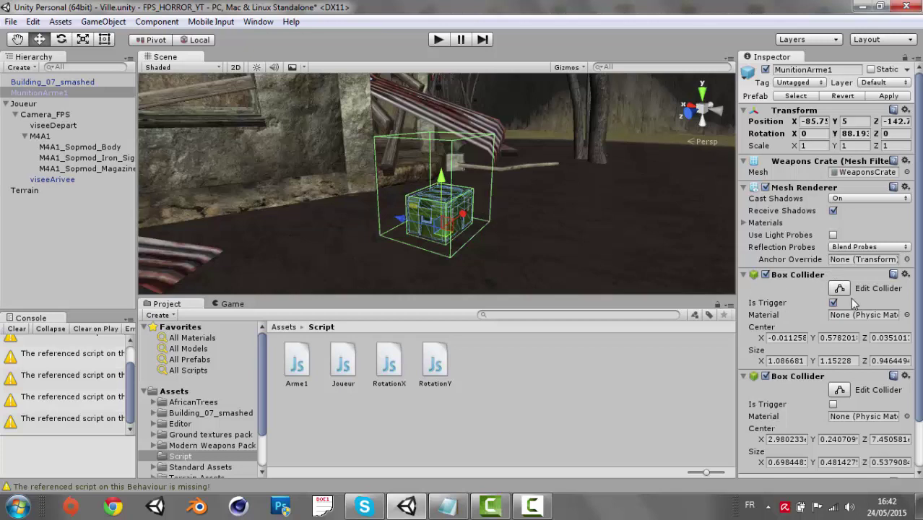
{"action": "middle_click_drag", "start_coordinate": [361, 168], "coordinate": [348, 164]}
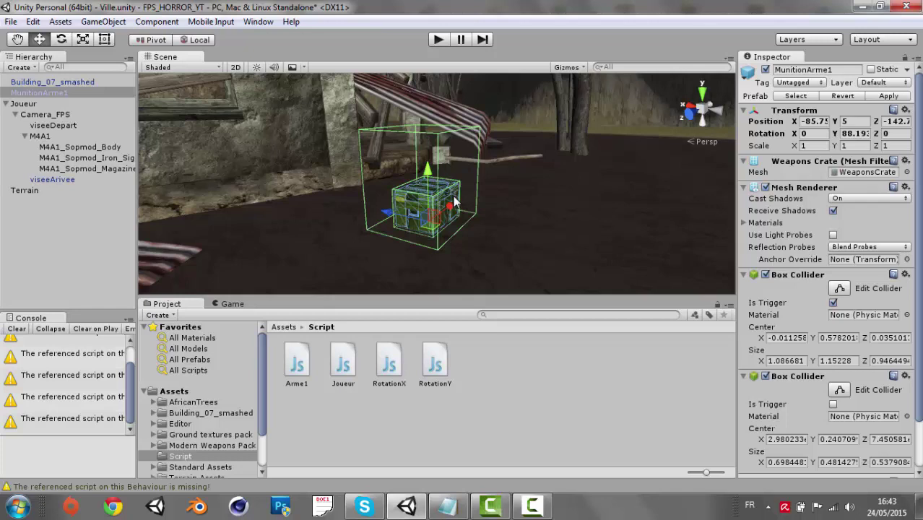
{"action": "left_click_drag", "start_coordinate": [519, 205], "coordinate": [524, 197], "text": "alt"}
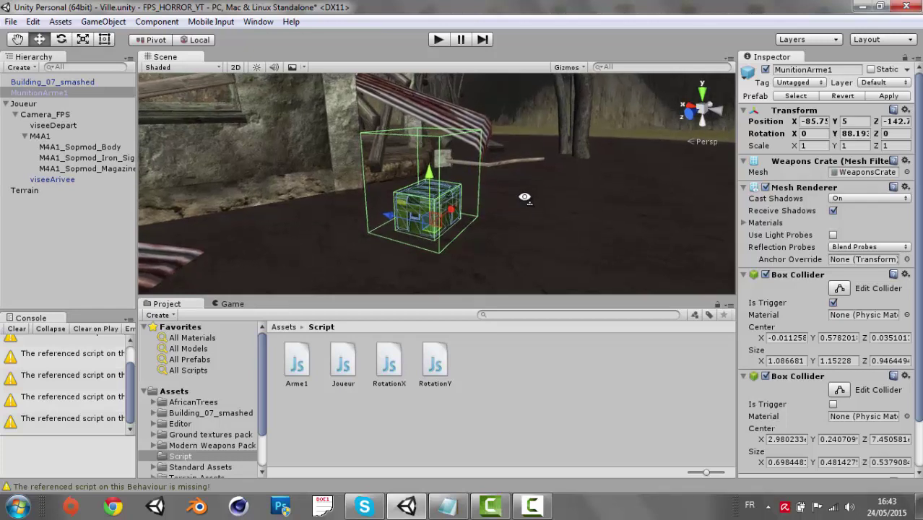
{"action": "middle_click_drag", "start_coordinate": [522, 203], "coordinate": [508, 178]}
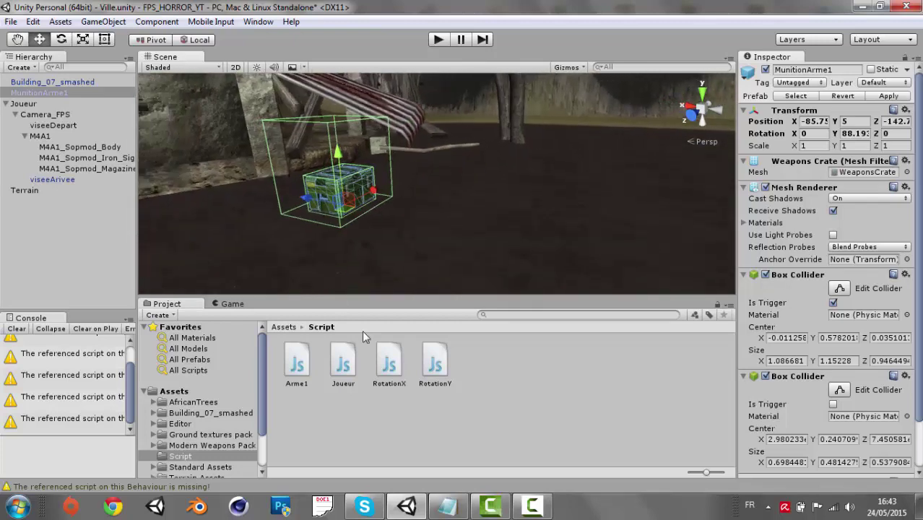
Create a Javascript asset named Munition1 in the Script folder and open it in MonoDevelop
{"action": "left_click", "coordinate": [443, 398]}
{"action": "right_click", "coordinate": [482, 372]}
{"action": "mouse_move", "coordinate": [553, 144]}
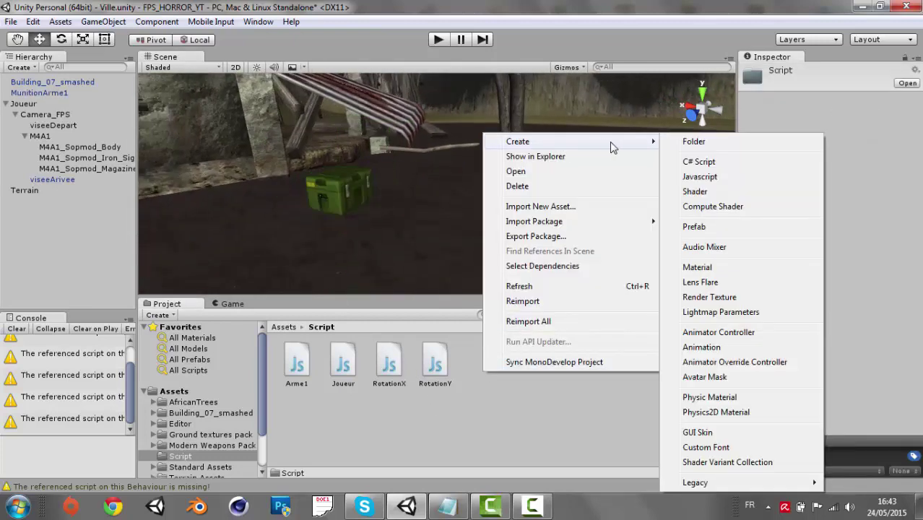
{"action": "left_click", "coordinate": [774, 179]}
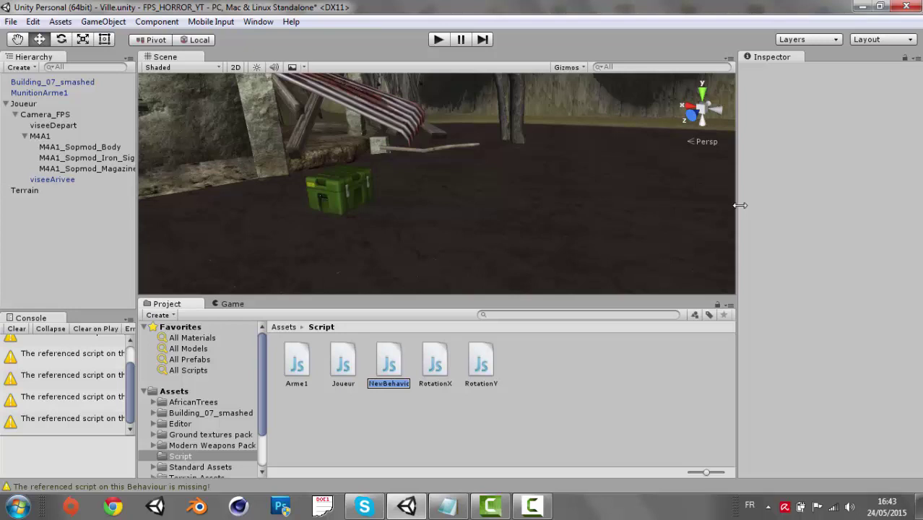
{"action": "type", "text": "Muni"}
{"action": "type", "text": "tion"}
{"action": "type", "text": "1"}
{"action": "key", "text": "Return"}
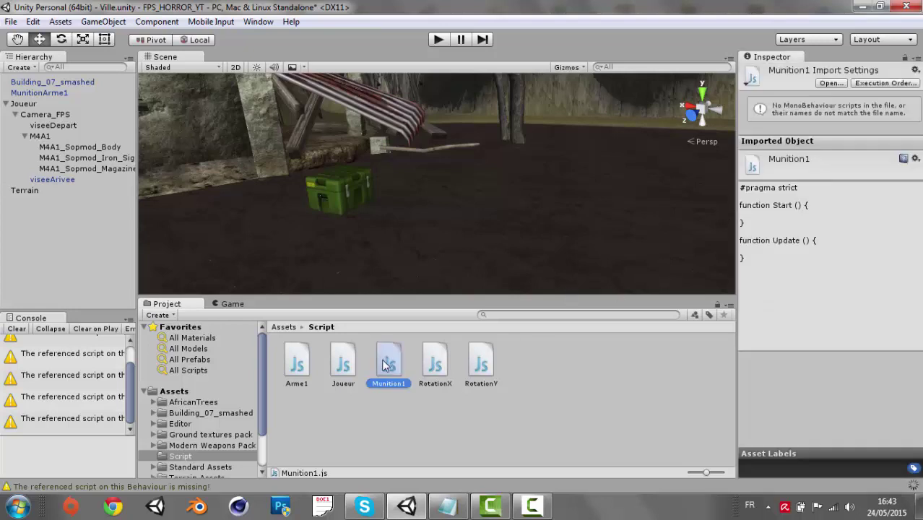
{"action": "double_click", "coordinate": [390, 365]}
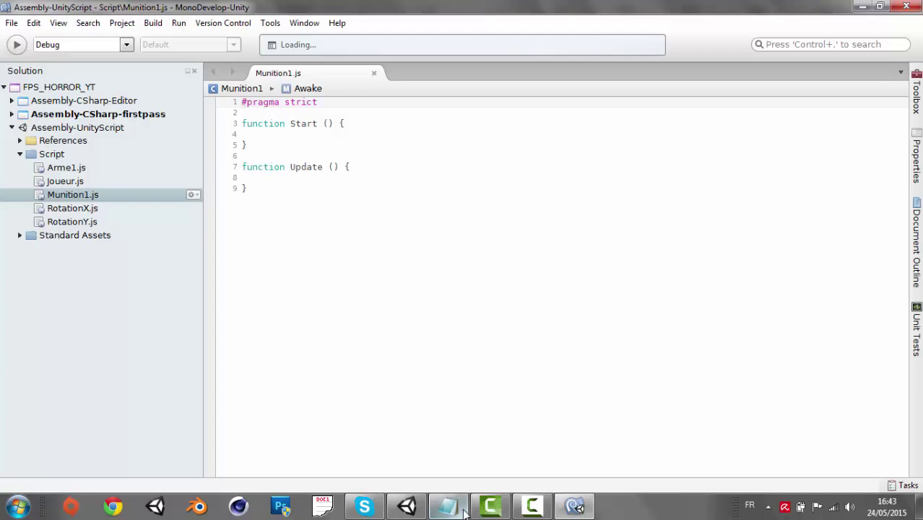
Review the reference's showGUI and chargeursPlus declarations and the M4A1 Arme1 lookup in Start
{"action": "left_click", "coordinate": [462, 509]}
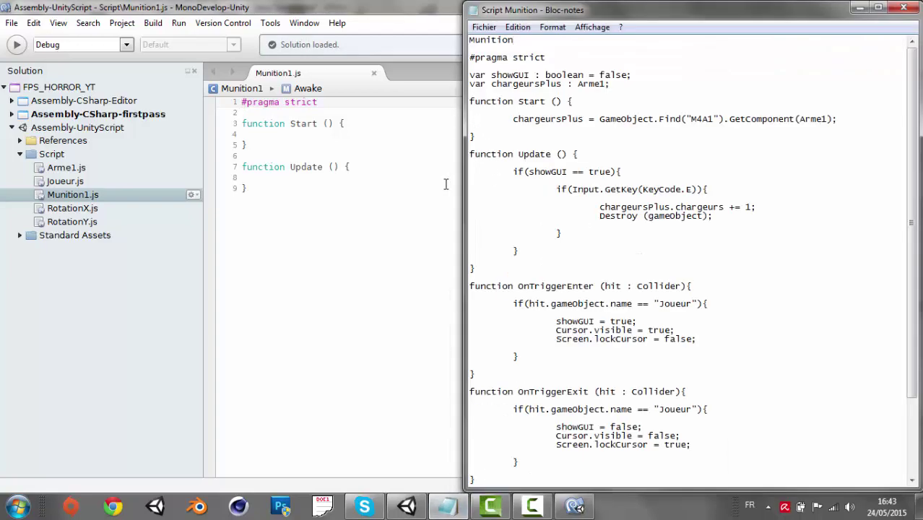
{"action": "scroll", "coordinate": [505, 261], "scroll_direction": "down", "scroll_amount": 1}
{"action": "scroll", "coordinate": [635, 300], "scroll_direction": "down", "scroll_amount": 3}
{"action": "scroll", "coordinate": [621, 310], "scroll_direction": "up", "scroll_amount": 5}
{"action": "left_click_drag", "start_coordinate": [470, 75], "coordinate": [655, 74]}
{"action": "left_click", "coordinate": [654, 74]}
{"action": "left_click_drag", "start_coordinate": [470, 83], "coordinate": [617, 85]}
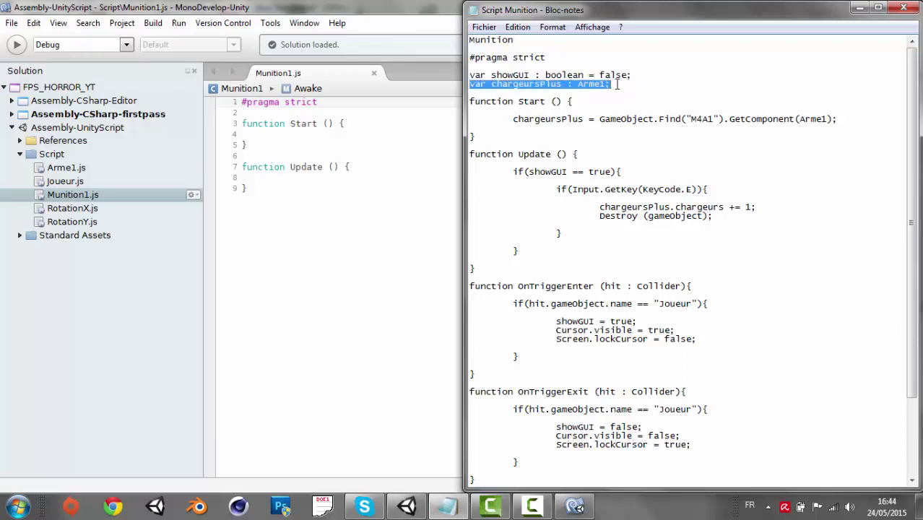
{"action": "left_click", "coordinate": [618, 84]}
{"action": "left_click_drag", "start_coordinate": [491, 83], "coordinate": [564, 86]}
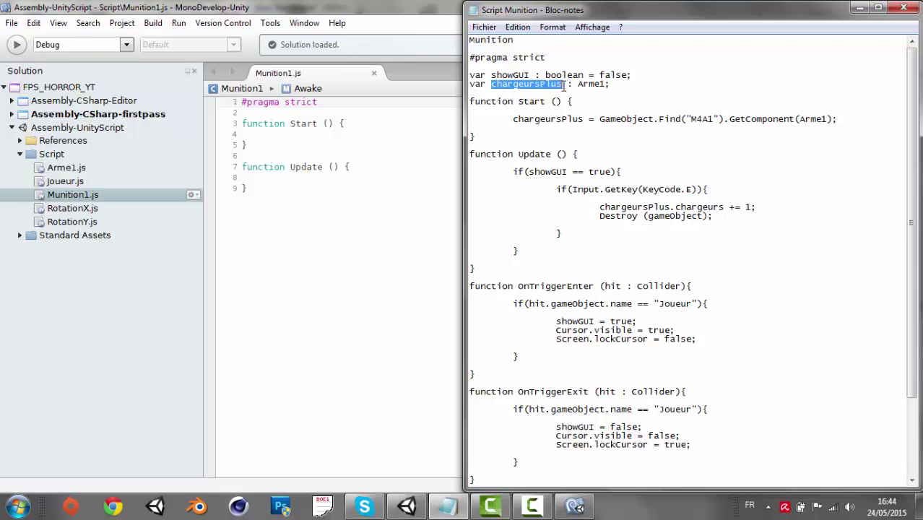
{"action": "left_click_drag", "start_coordinate": [512, 119], "coordinate": [861, 123]}
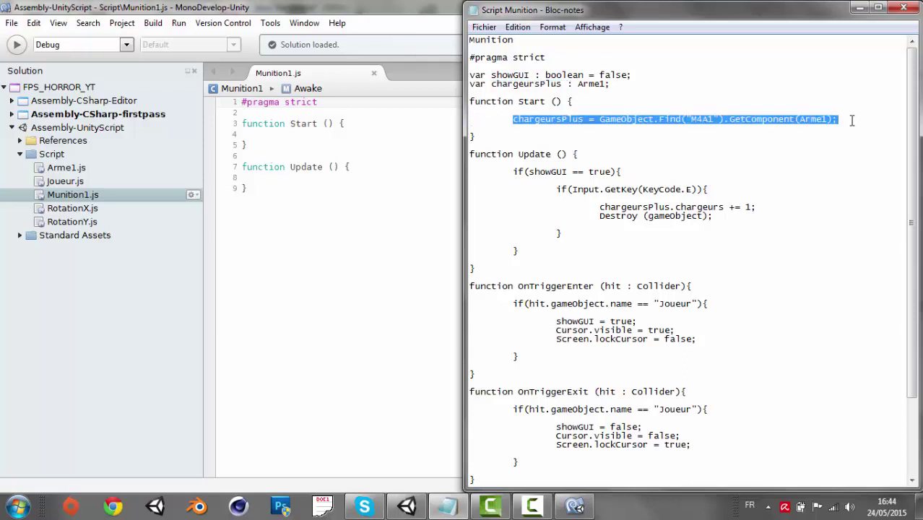
{"action": "left_click", "coordinate": [852, 121]}
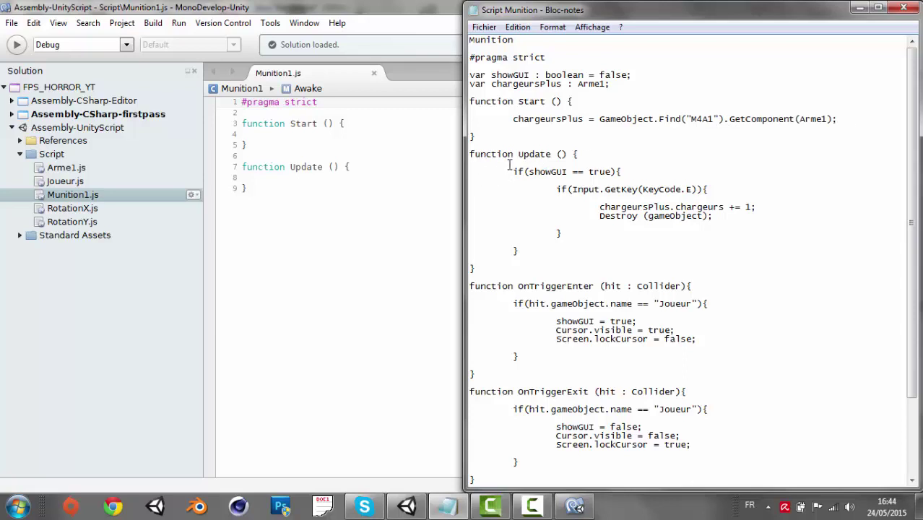
Review the reference's Update E-key block, magazine increment, Destroy line and OnTriggerEnter Joueur check
{"action": "left_click_drag", "start_coordinate": [514, 172], "coordinate": [612, 173]}
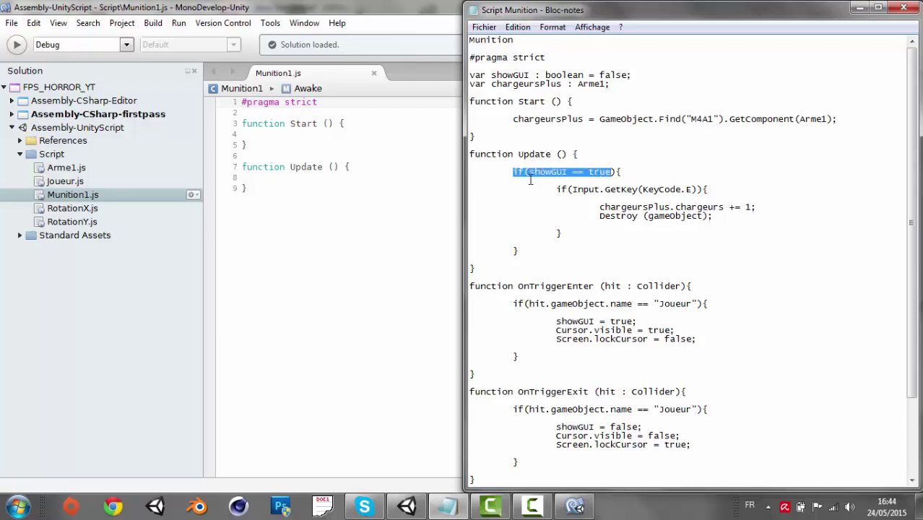
{"action": "left_click_drag", "start_coordinate": [542, 186], "coordinate": [720, 190]}
{"action": "left_click", "coordinate": [720, 190]}
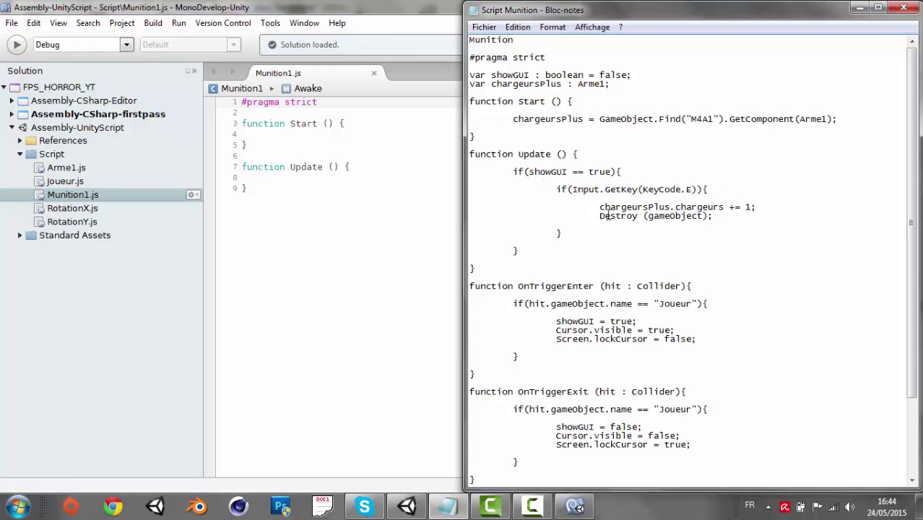
{"action": "left_click_drag", "start_coordinate": [599, 207], "coordinate": [782, 207]}
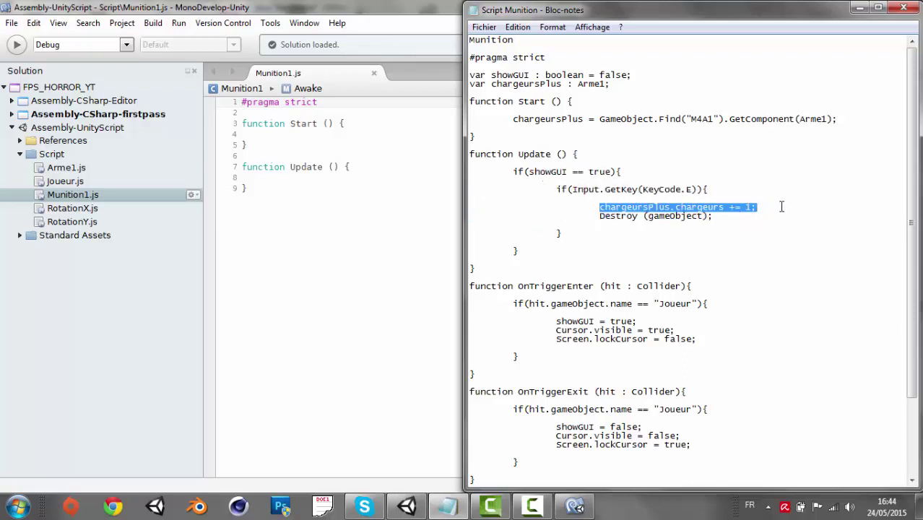
{"action": "left_click_drag", "start_coordinate": [599, 216], "coordinate": [714, 217]}
{"action": "left_click", "coordinate": [724, 217]}
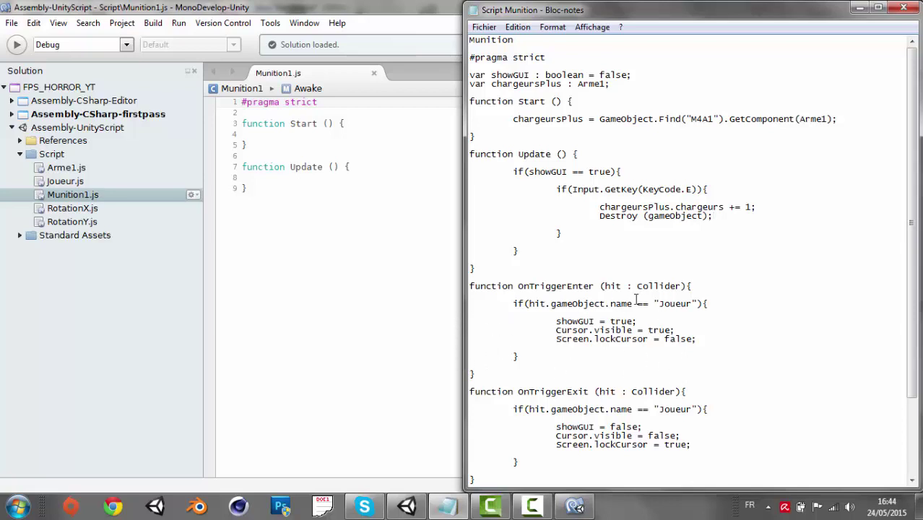
{"action": "scroll", "coordinate": [637, 298], "scroll_direction": "down", "scroll_amount": 2}
{"action": "scroll", "coordinate": [638, 306], "scroll_direction": "down", "scroll_amount": 2}
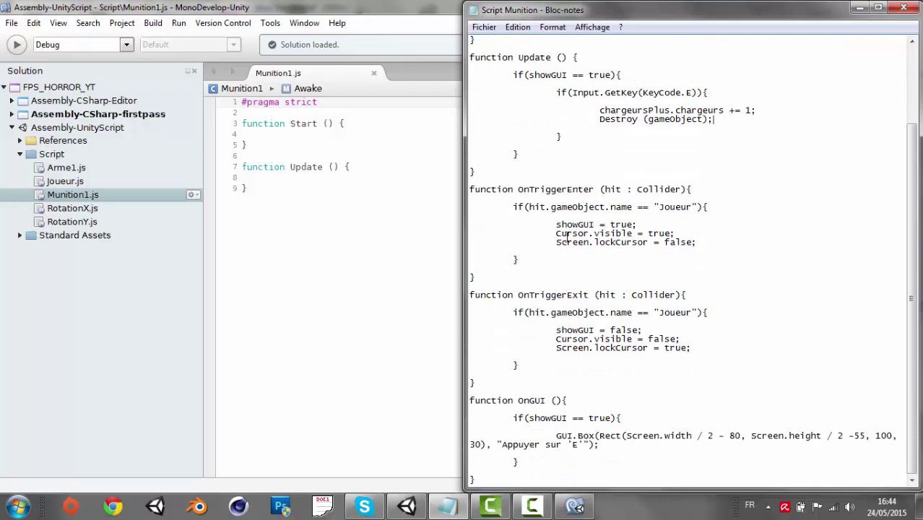
{"action": "mouse_move", "coordinate": [513, 207]}
{"action": "left_mouse_down"}
{"action": "mouse_move", "coordinate": [737, 214]}
{"action": "mouse_move", "coordinate": [535, 263]}
{"action": "left_mouse_up"}
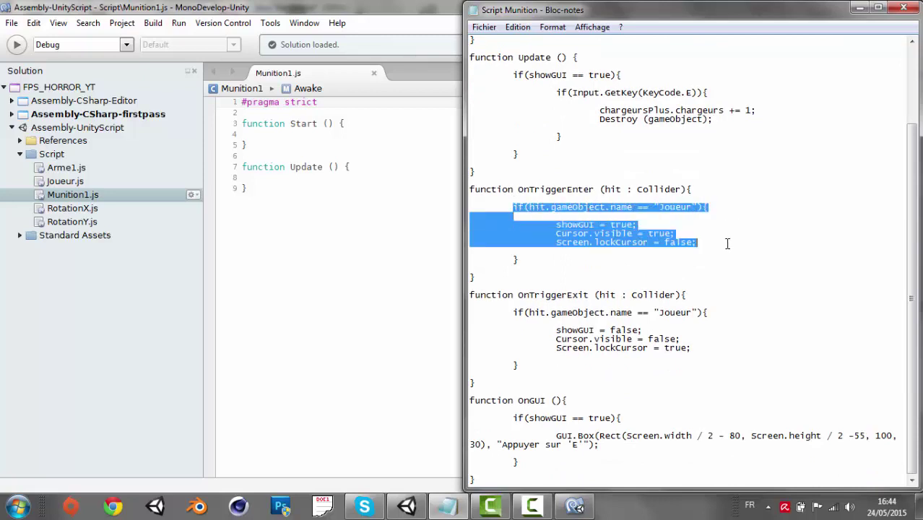
{"action": "left_click", "coordinate": [554, 262]}
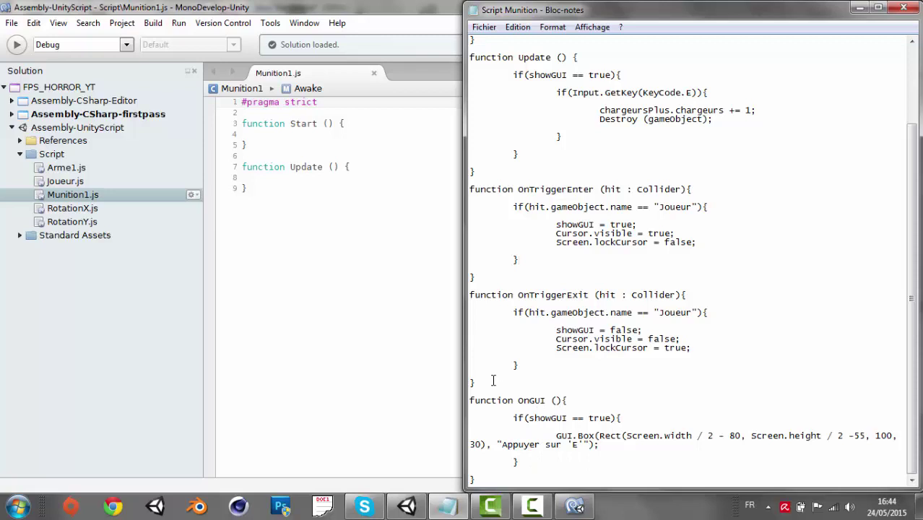
{"action": "scroll", "coordinate": [482, 326], "scroll_direction": "up", "scroll_amount": 4}
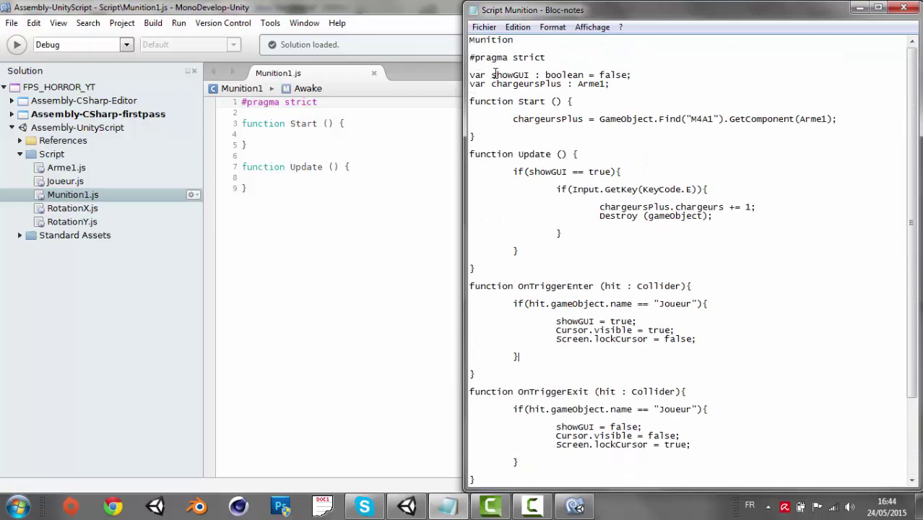
Declare var showGUI : boolean = false; under #pragma strict
{"action": "left_click", "coordinate": [325, 106]}
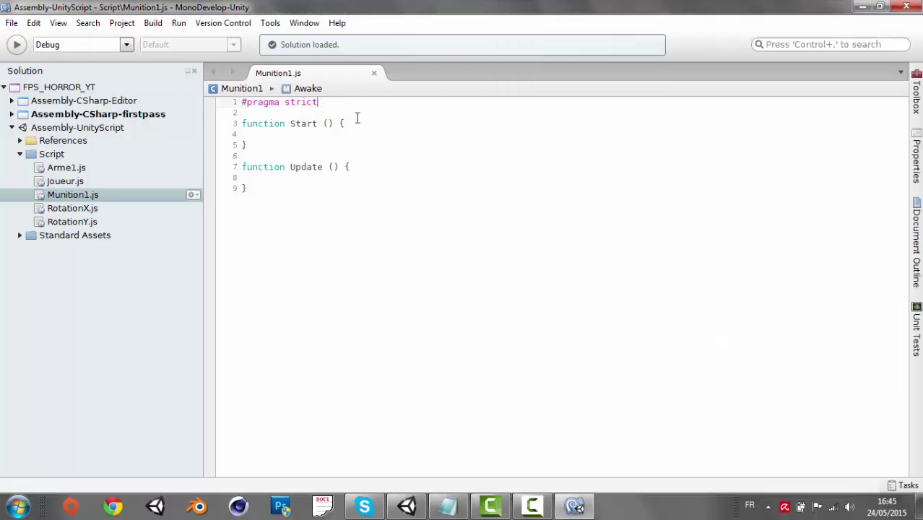
{"action": "key", "text": "Return"}
{"action": "key", "text": "Return"}
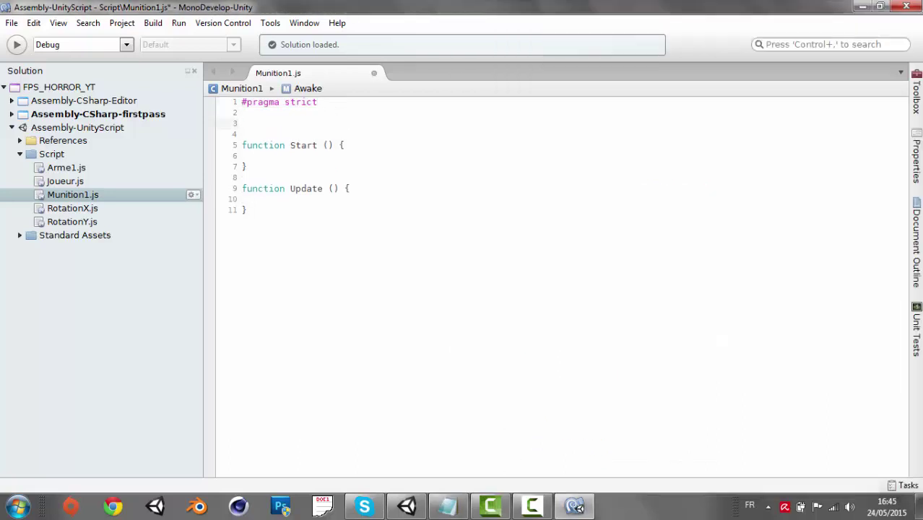
{"action": "type", "text": "var sh"}
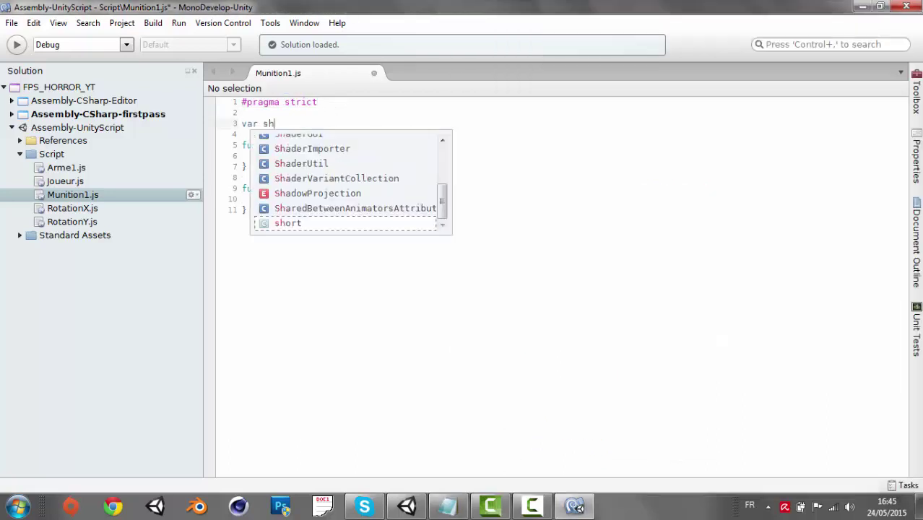
{"action": "type", "text": "owGUI"}
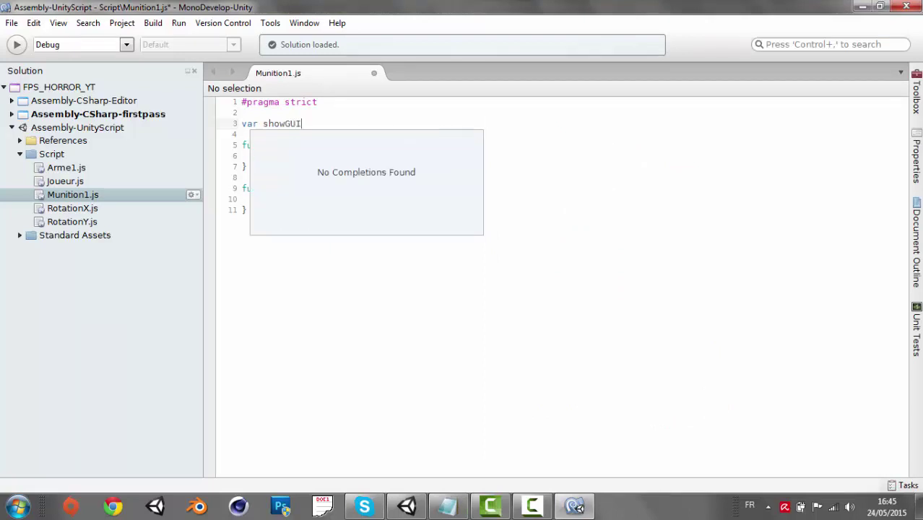
{"action": "type", "text": " : b"}
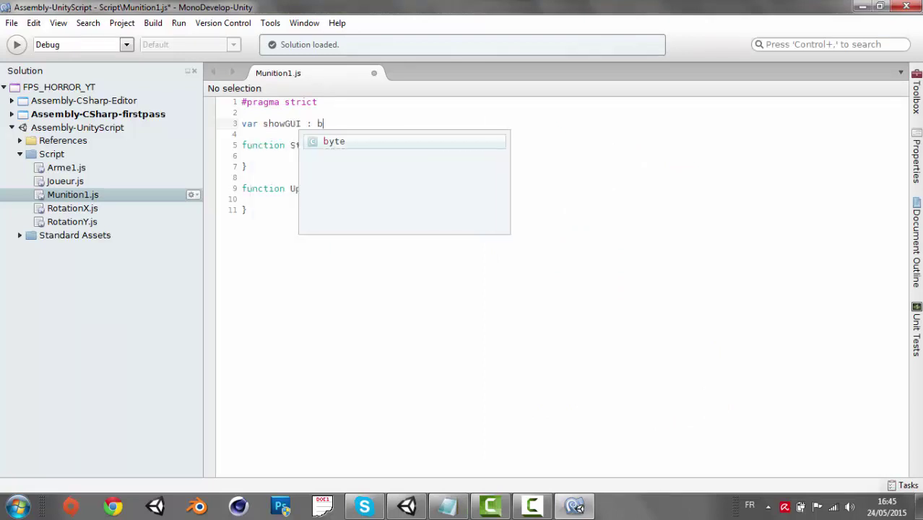
{"action": "type", "text": "oio"}
{"action": "key", "text": "BackSpace"}
{"action": "key", "text": "BackSpace"}
{"action": "type", "text": "ol"}
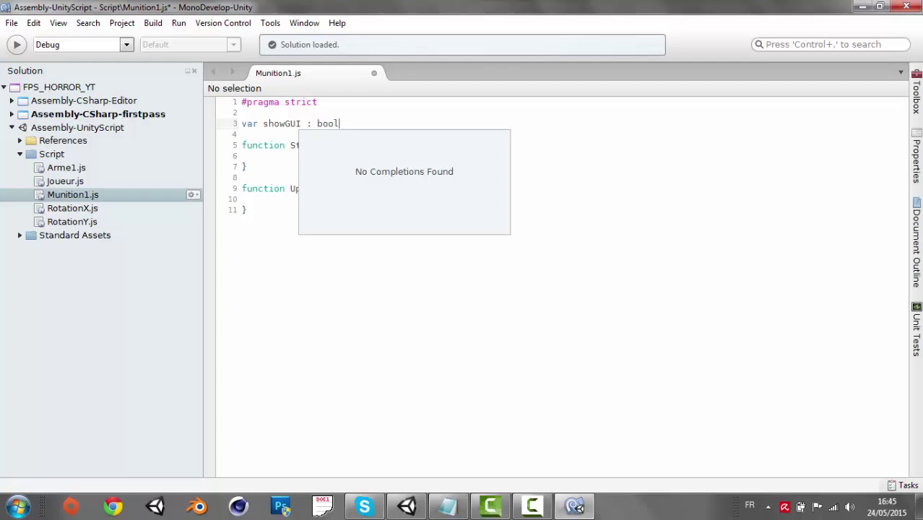
{"action": "type", "text": "ean ="}
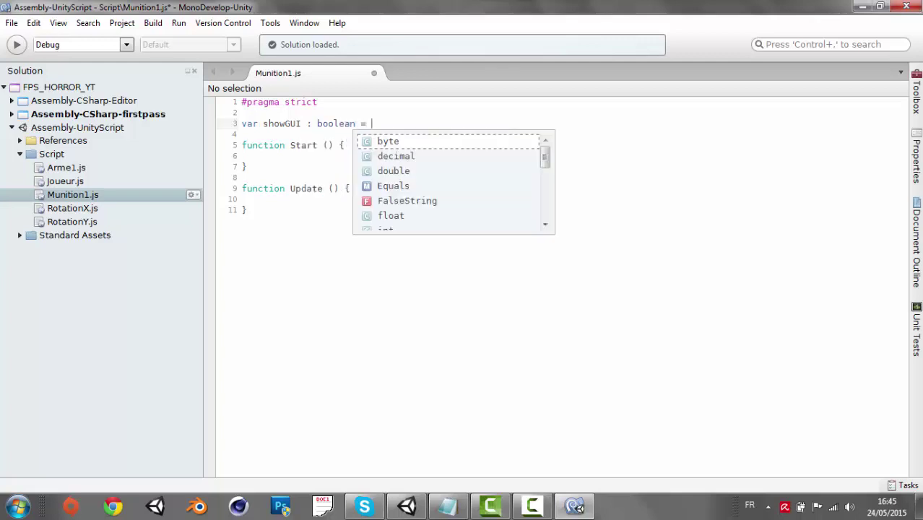
{"action": "type", "text": " false"}
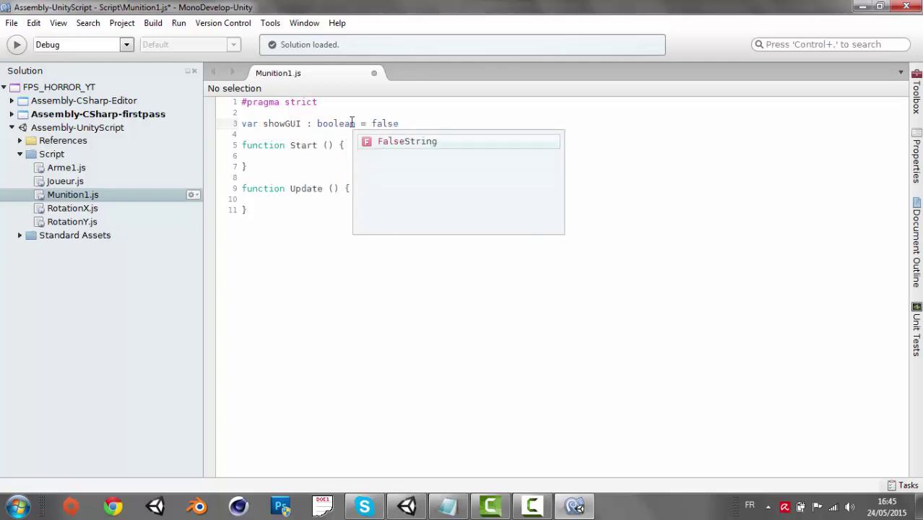
{"action": "left_click", "coordinate": [399, 124]}
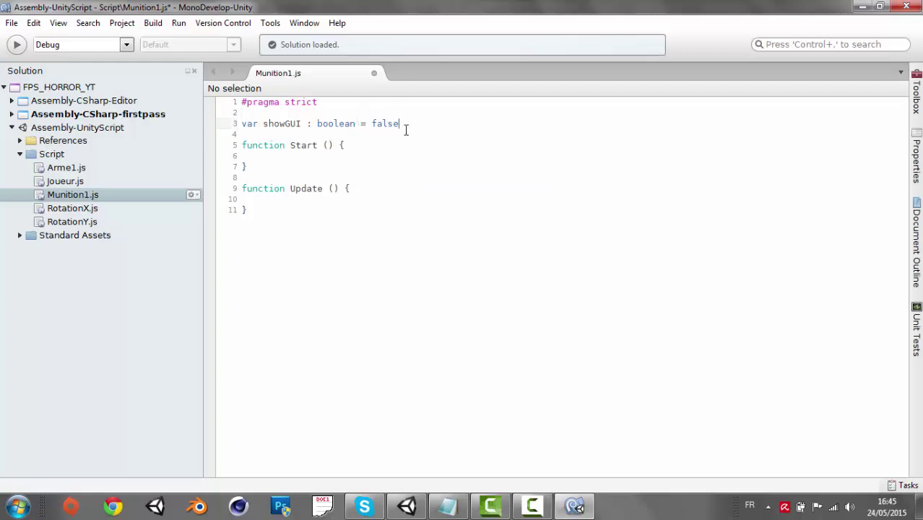
{"action": "type", "text": ";"}
{"action": "key", "text": "Return"}
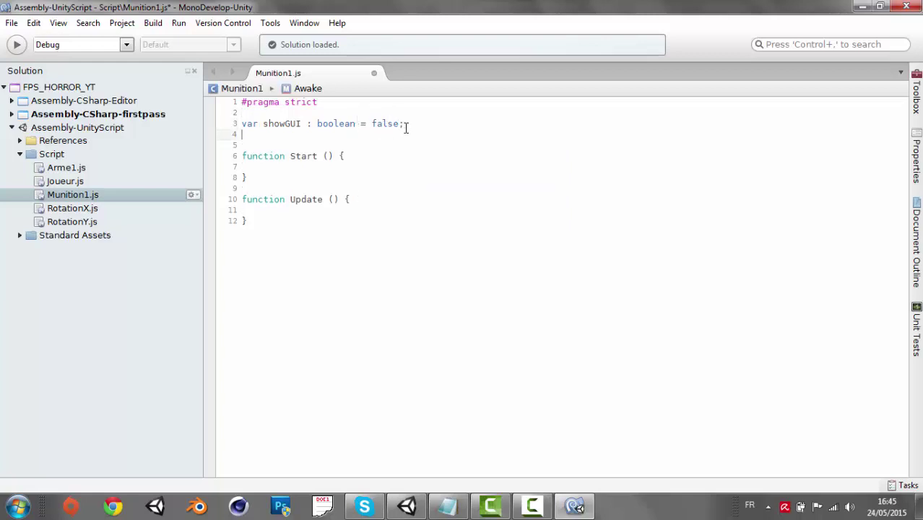
Declare var chargeursPlus : Arme1;, correcting the variable name against the reference
{"action": "type", "text": "var "}
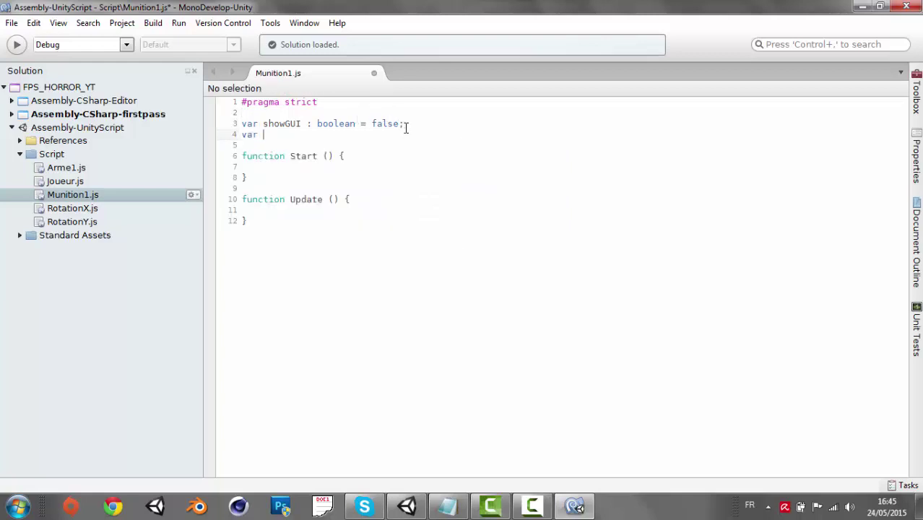
{"action": "type", "text": "chat"}
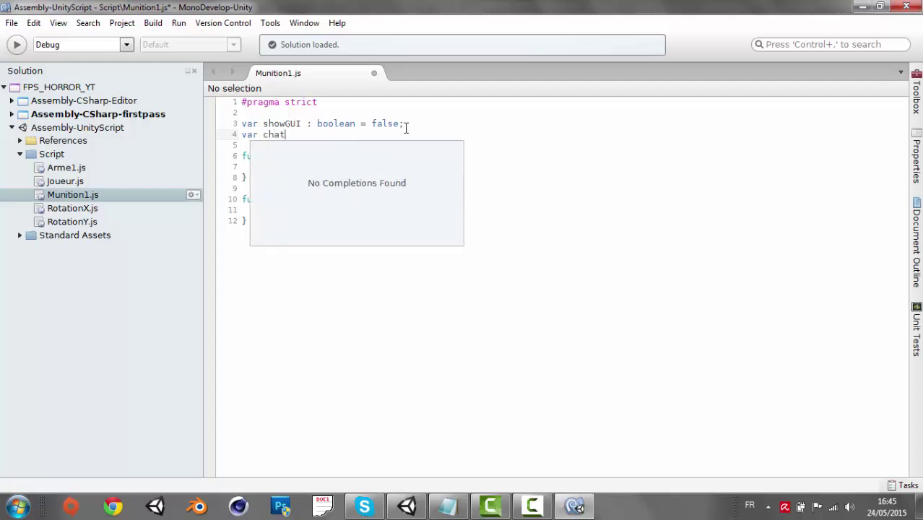
{"action": "key", "text": "BackSpace"}
{"action": "type", "text": "rgeurP"}
{"action": "type", "text": "lus"}
{"action": "type", "text": " :"}
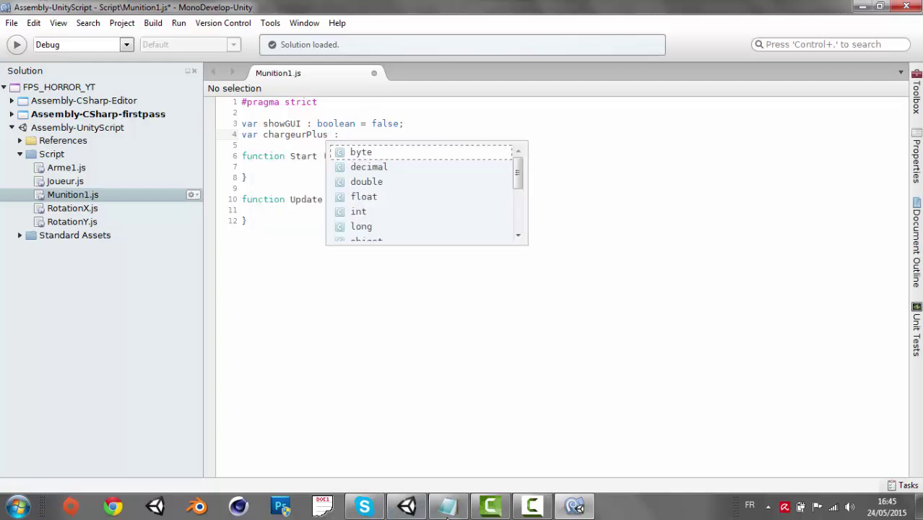
{"action": "left_click", "coordinate": [449, 507]}
{"action": "left_click", "coordinate": [454, 511]}
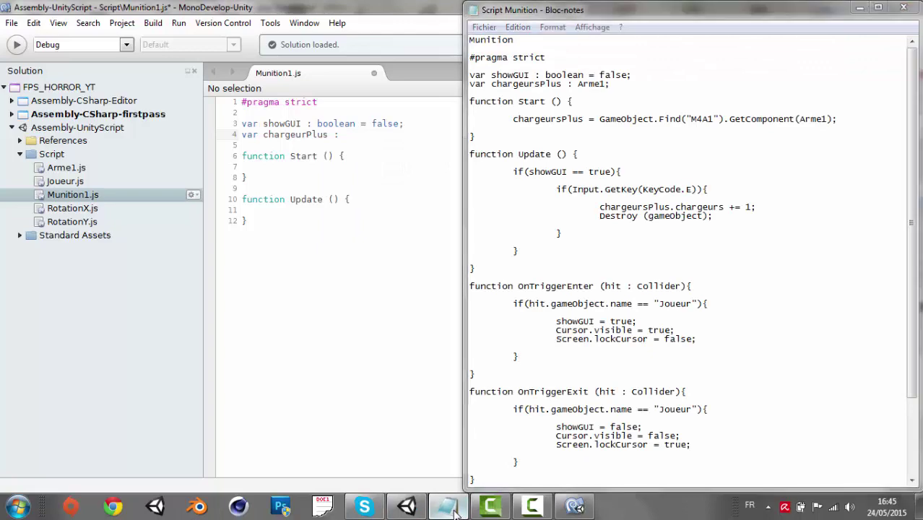
{"action": "type", "text": "Arme1"}
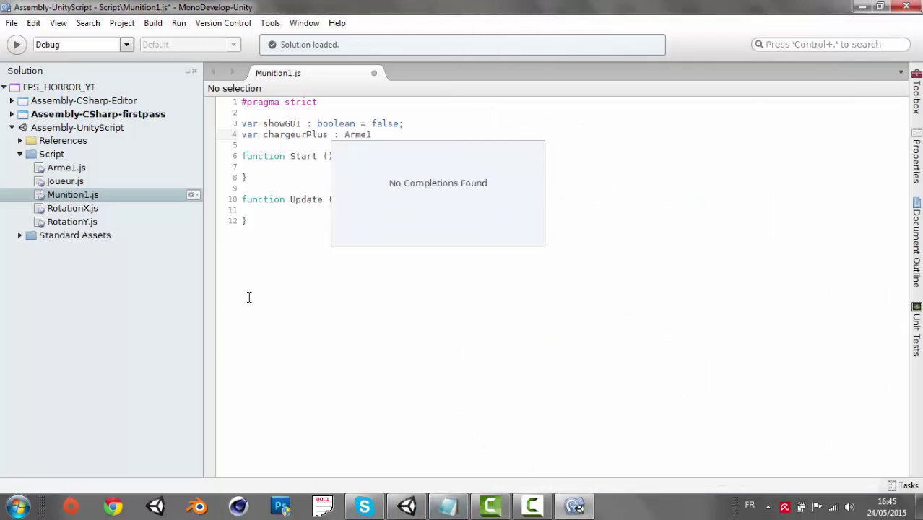
{"action": "type", "text": ";"}
{"action": "left_click_drag", "start_coordinate": [263, 135], "coordinate": [374, 135]}
{"action": "left_click", "coordinate": [388, 131]}
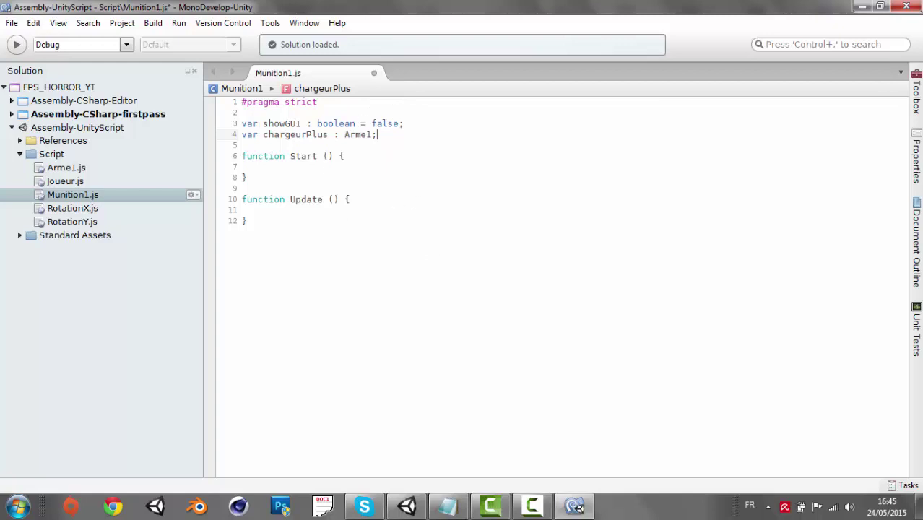
{"action": "left_click", "coordinate": [450, 508]}
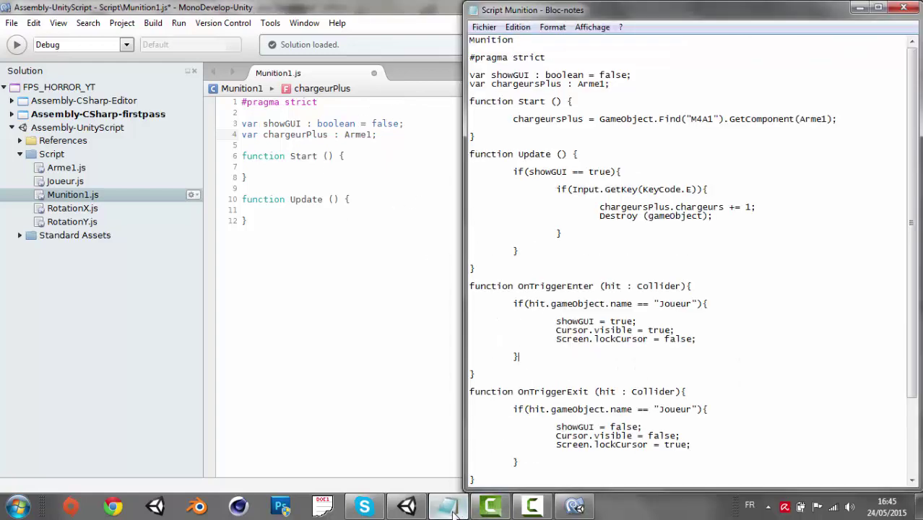
{"action": "left_click", "coordinate": [305, 135]}
{"action": "type", "text": "s"}
{"action": "left_click", "coordinate": [386, 135]}
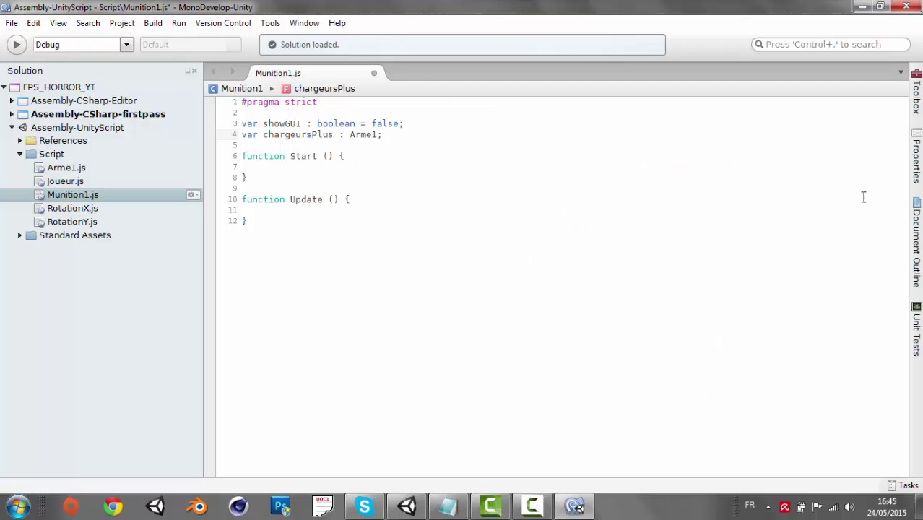
{"action": "left_click_drag", "start_coordinate": [274, 178], "coordinate": [241, 156]}
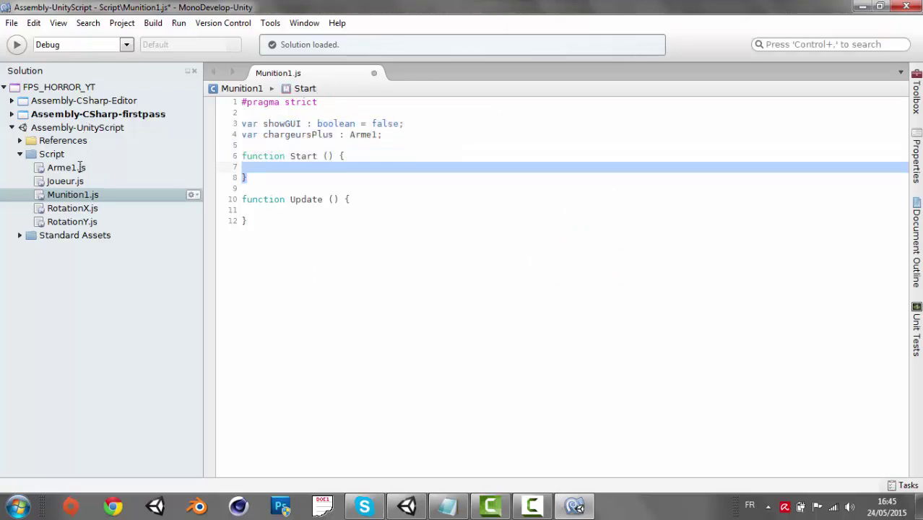
Delete the empty Start function and add a showGUI true check block in Update
{"action": "key", "text": "BackSpace"}
{"action": "key", "text": "BackSpace"}
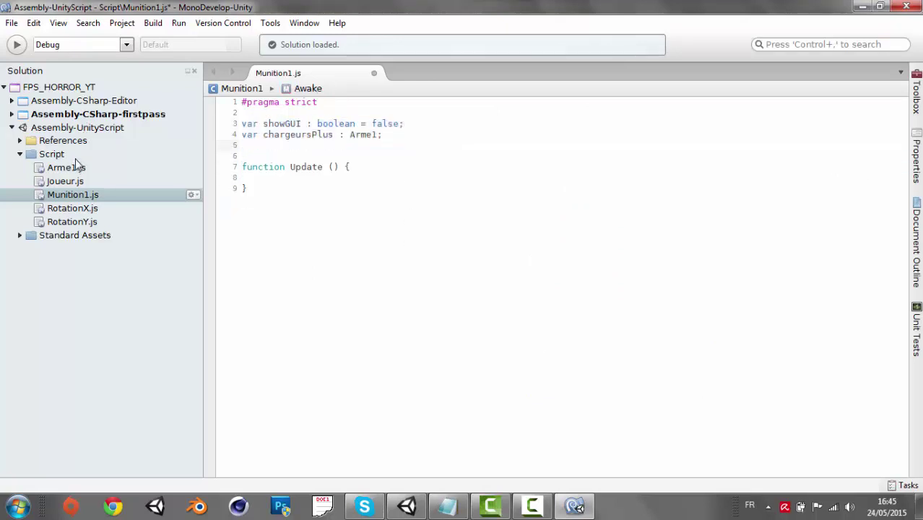
{"action": "key", "text": "BackSpace"}
{"action": "left_click", "coordinate": [360, 155]}
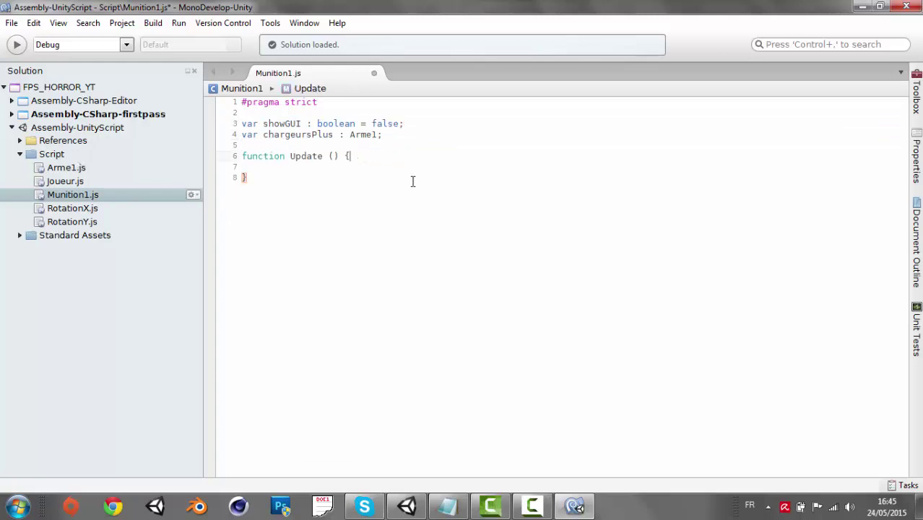
{"action": "key", "text": "Return"}
{"action": "key", "text": "Return"}
{"action": "type", "text": "i"}
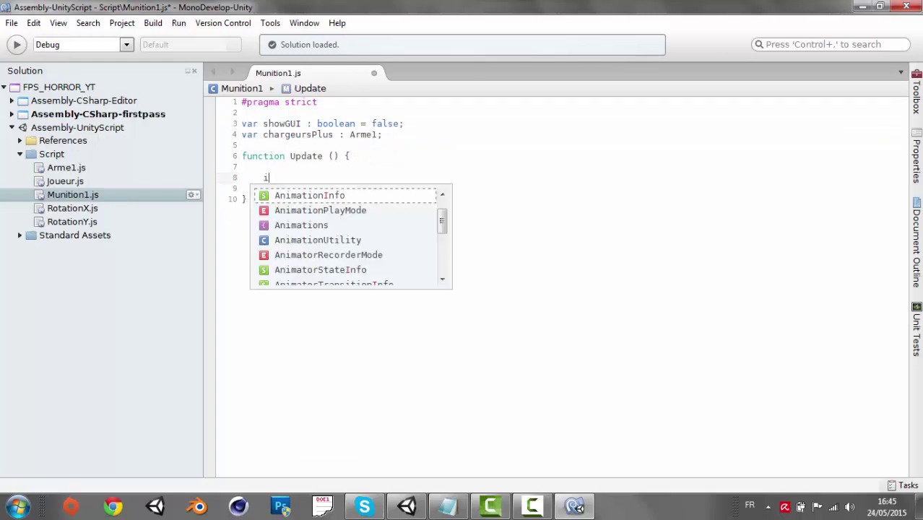
{"action": "type", "text": "f("}
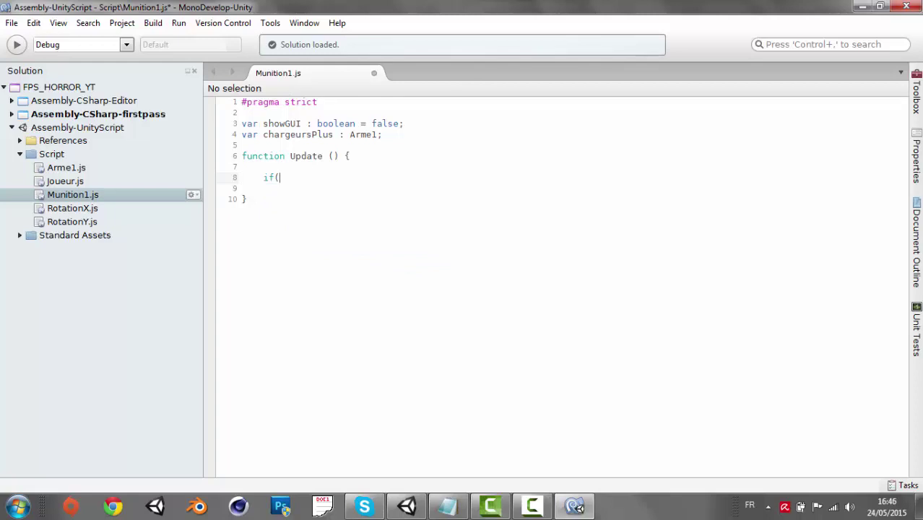
{"action": "type", "text": "show"}
{"action": "type", "text": "G"}
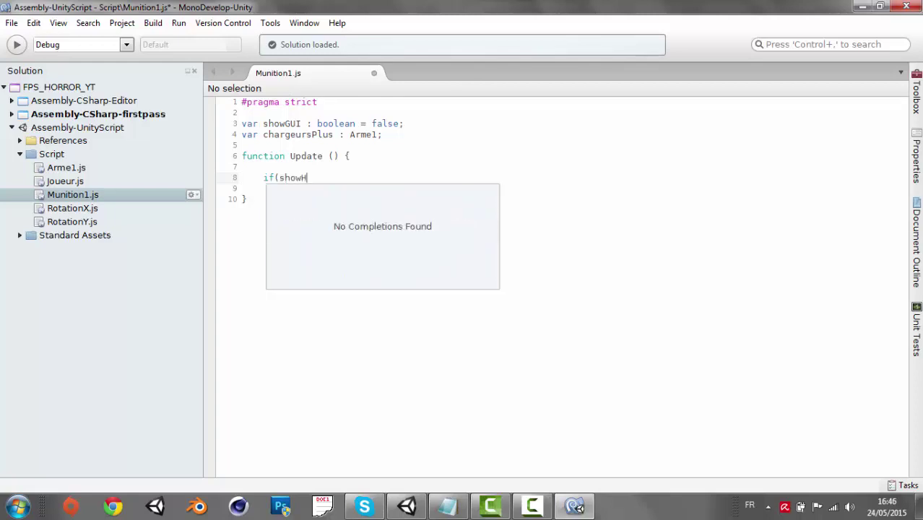
{"action": "key", "text": "BackSpace"}
{"action": "type", "text": "GUI"}
{"action": "mouse_move", "coordinate": [462, 505]}
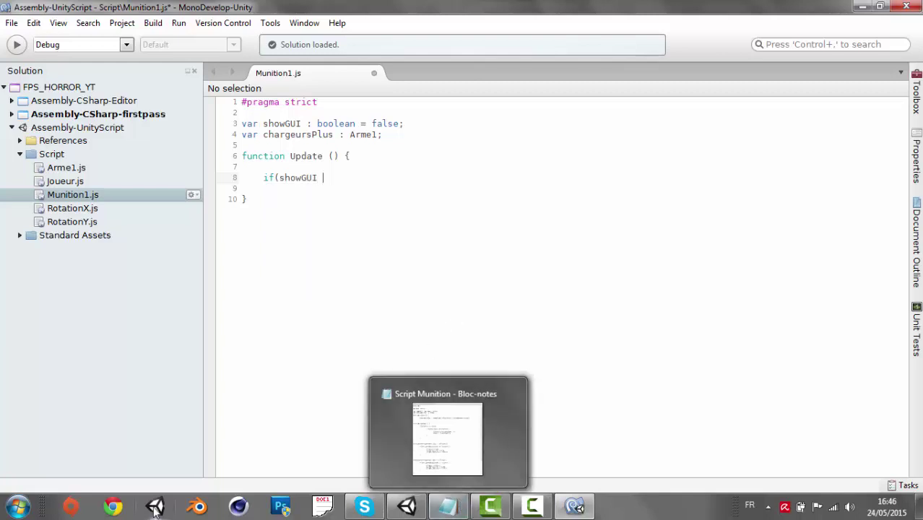
{"action": "left_click", "coordinate": [452, 510]}
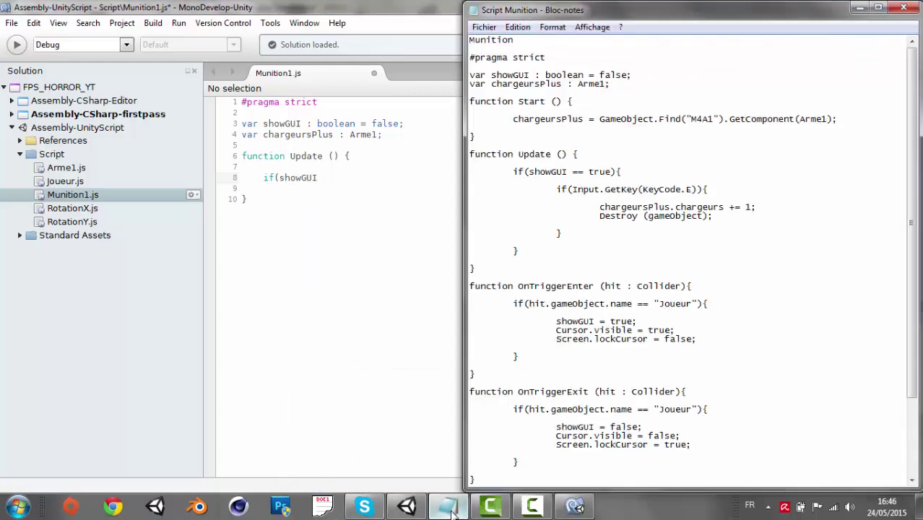
{"action": "left_click", "coordinate": [452, 510]}
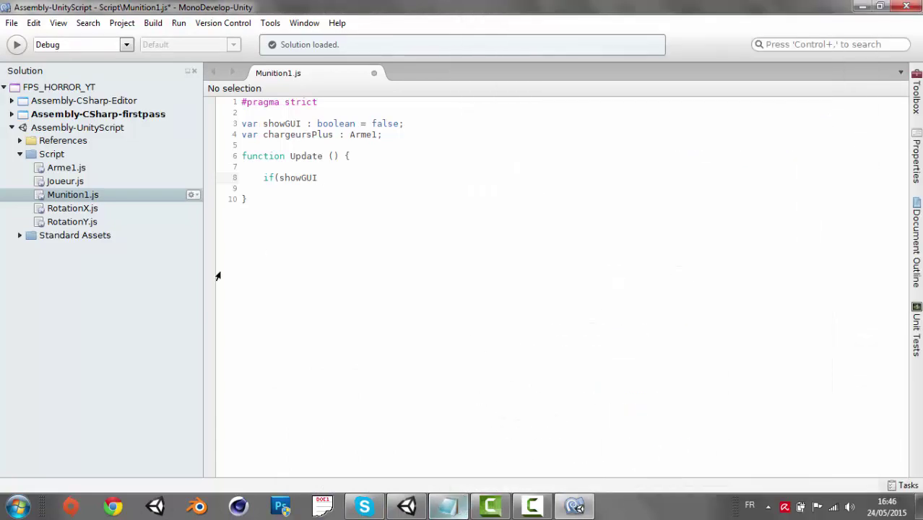
{"action": "type", "text": "= tr"}
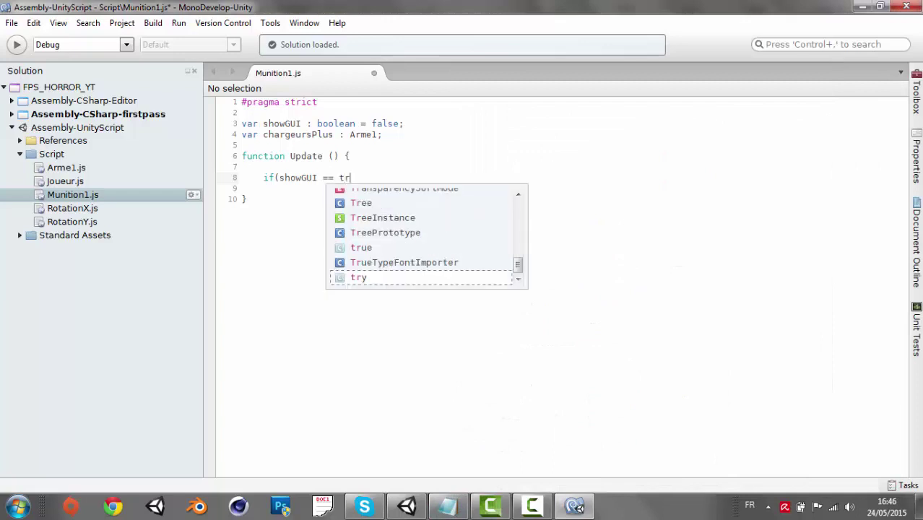
{"action": "type", "text": "ue"}
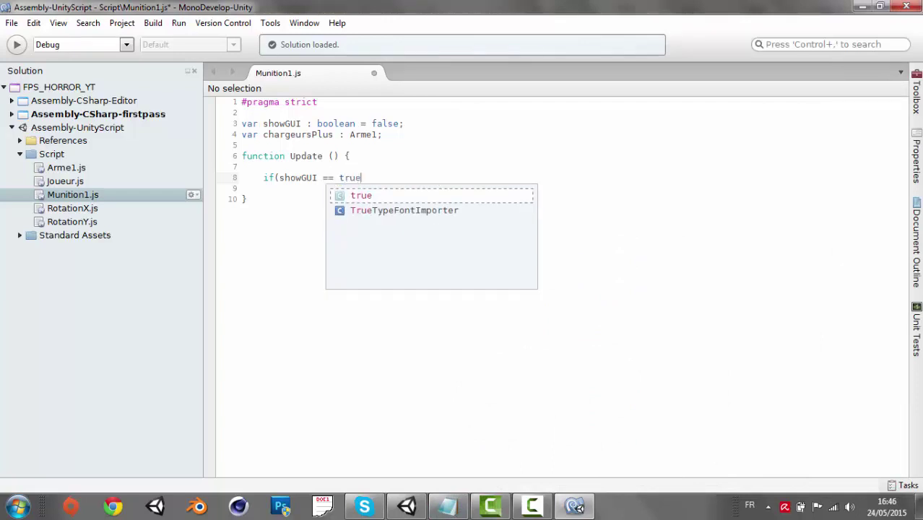
{"action": "type", "text": ")"}
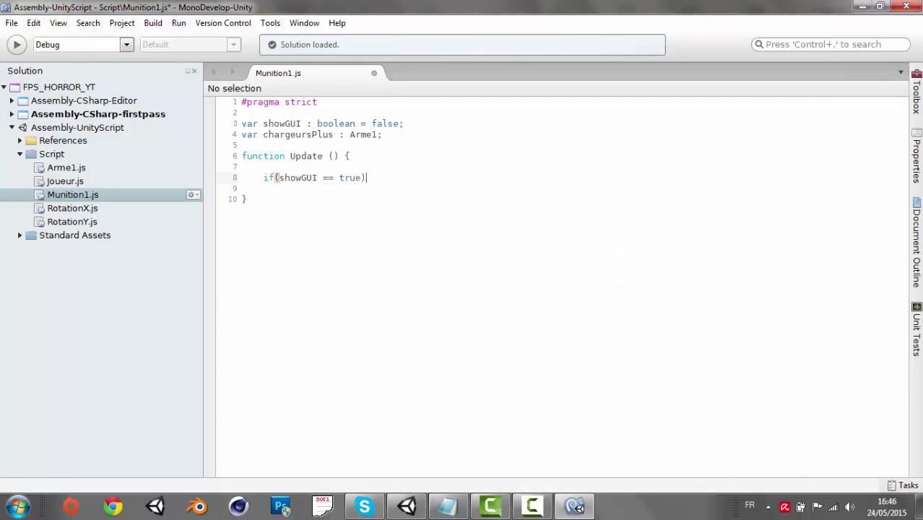
{"action": "type", "text": "{"}
{"action": "key", "text": "Return"}
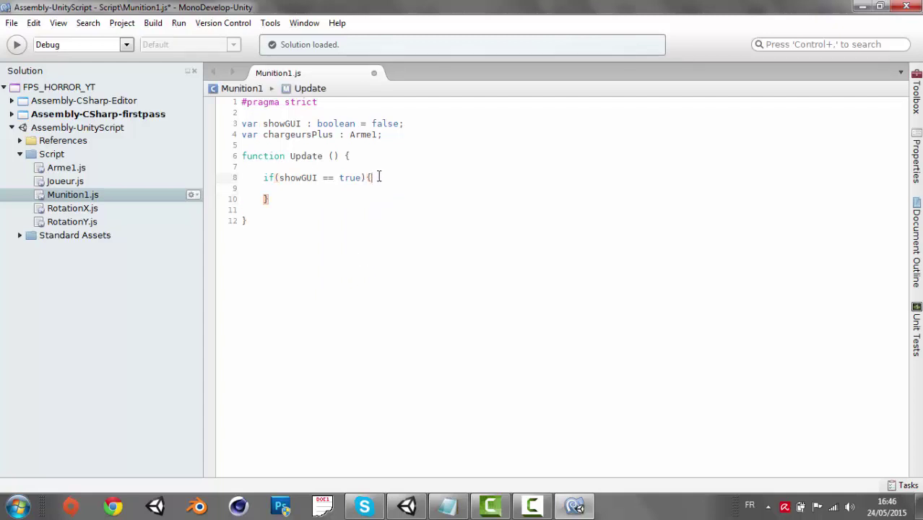
{"action": "key", "text": "Return"}
{"action": "key", "text": "Return"}
{"action": "key", "text": "Up"}
Nest an if (Input.GetKey(KeyCode.E)) block inside the showGUI check
{"action": "type", "text": "if(In"}
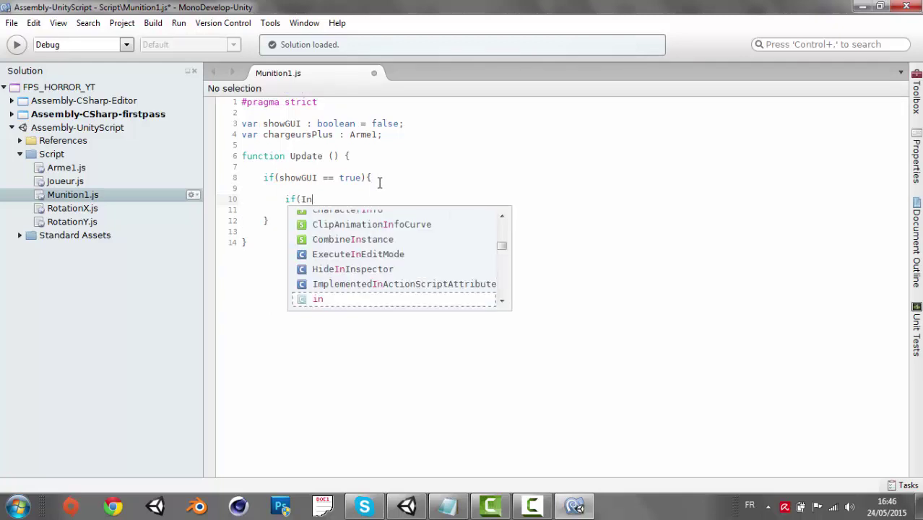
{"action": "type", "text": "put."}
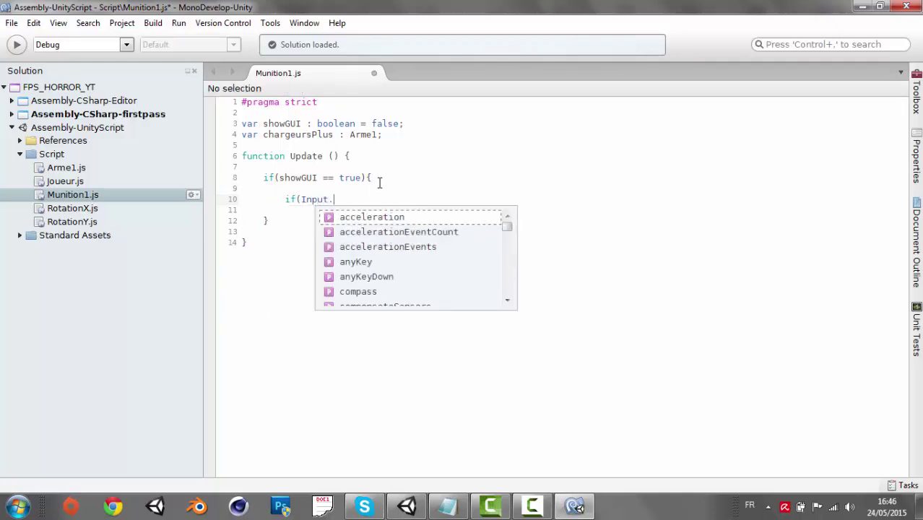
{"action": "type", "text": "Get"}
{"action": "type", "text": "Key"}
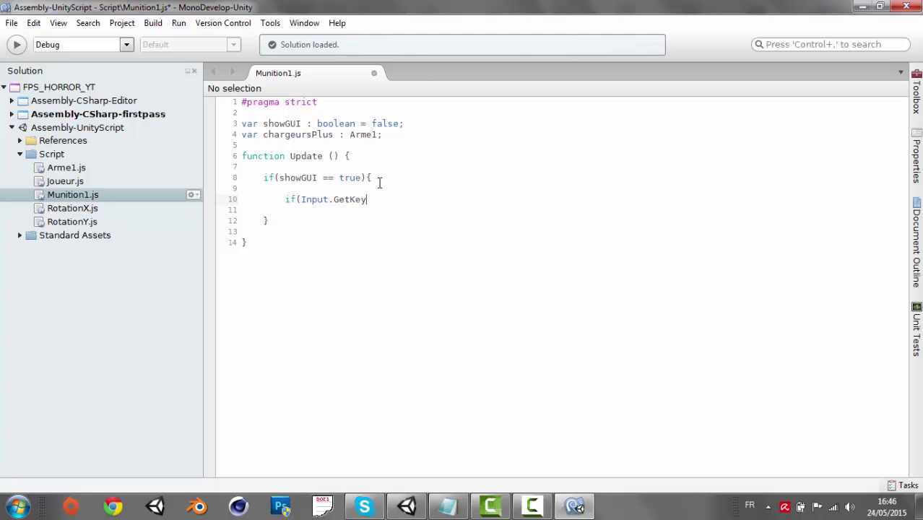
{"action": "left_click", "coordinate": [463, 510]}
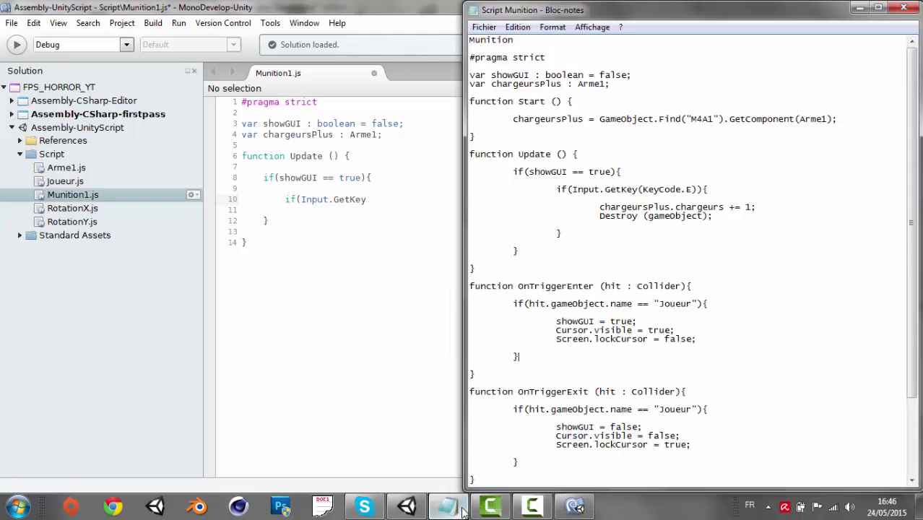
{"action": "left_click", "coordinate": [462, 510]}
{"action": "type", "text": "("}
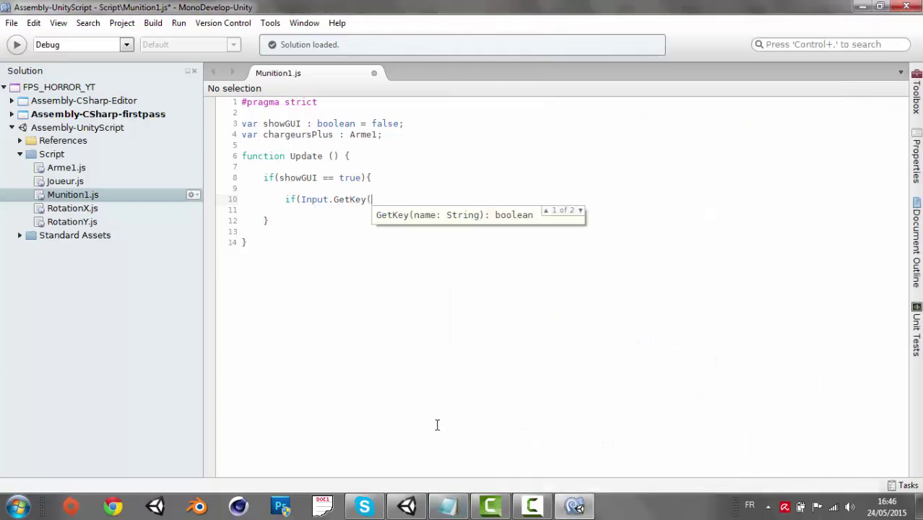
{"action": "type", "text": "Key"}
{"action": "key", "text": "Return"}
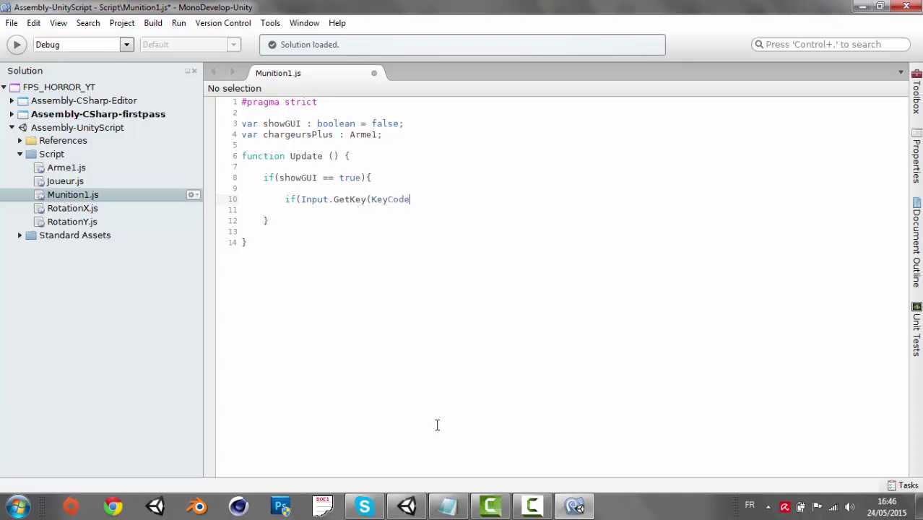
{"action": "type", "text": "."}
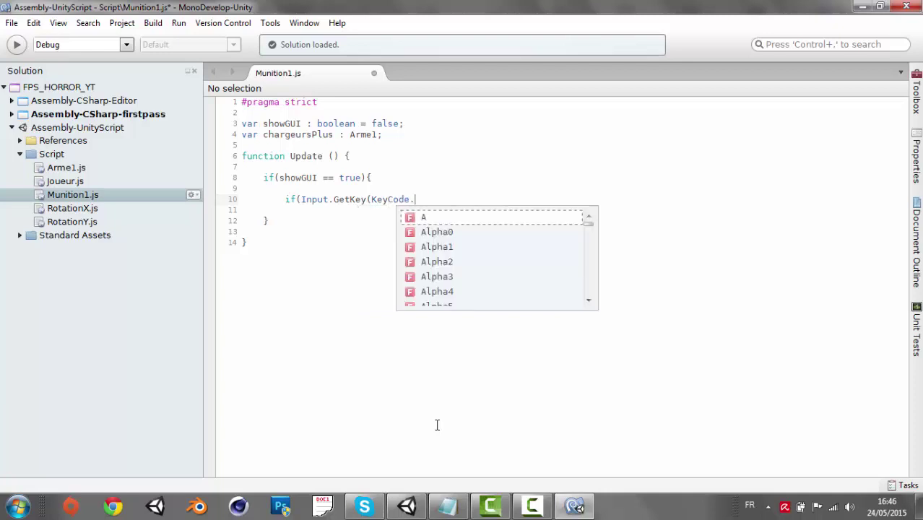
{"action": "type", "text": "E"}
{"action": "key", "text": "Return"}
{"action": "type", "text": ")"}
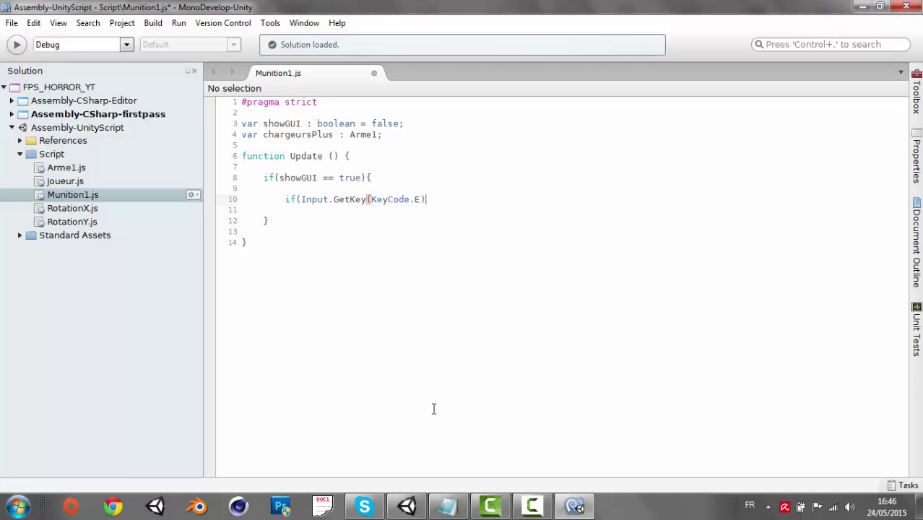
{"action": "type", "text": ")"}
{"action": "type", "text": "{"}
{"action": "key", "text": "Return"}
{"action": "key", "text": "Return"}
{"action": "type", "text": "}"}
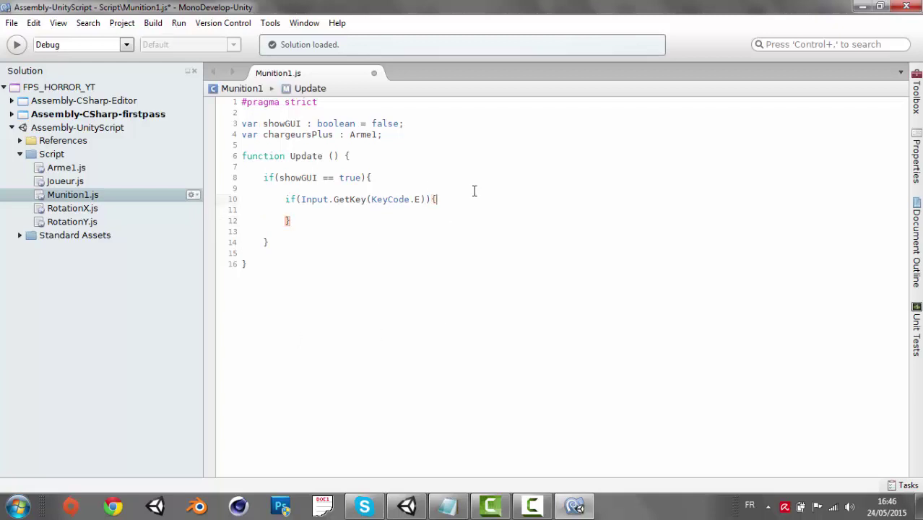
{"action": "key", "text": "Return"}
{"action": "key", "text": "Return"}
Add chargeursPlus += 1 inside the E-key block
{"action": "left_click", "coordinate": [448, 507]}
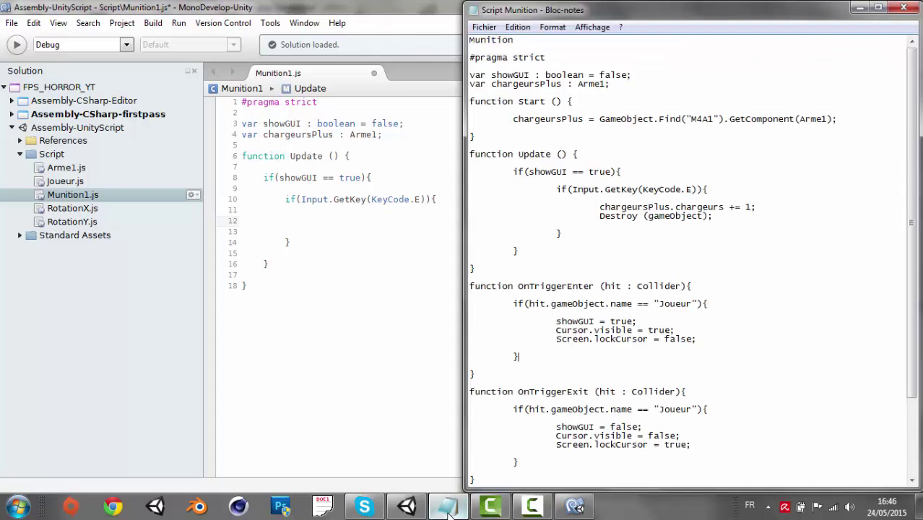
{"action": "left_click", "coordinate": [448, 508]}
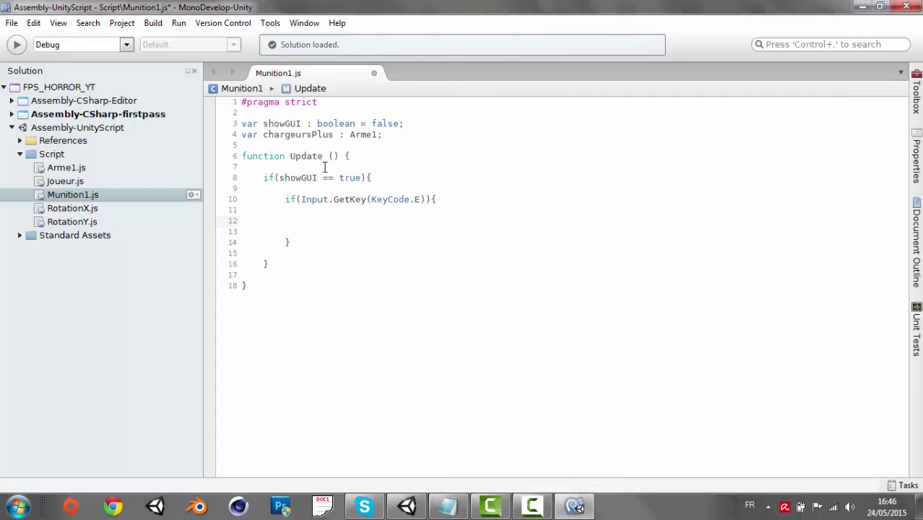
{"action": "type", "text": "c"}
{"action": "key", "text": "BackSpace"}
{"action": "type", "text": "chargeurs"}
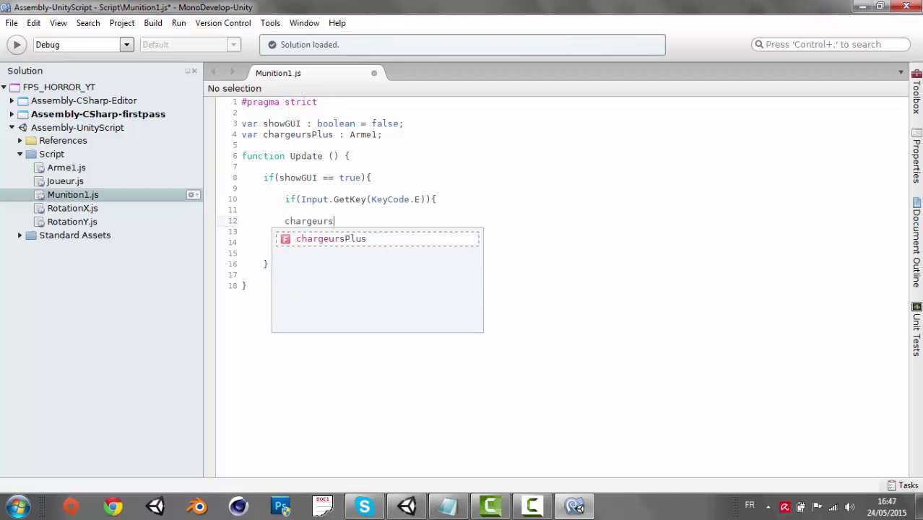
{"action": "key", "text": "Return"}
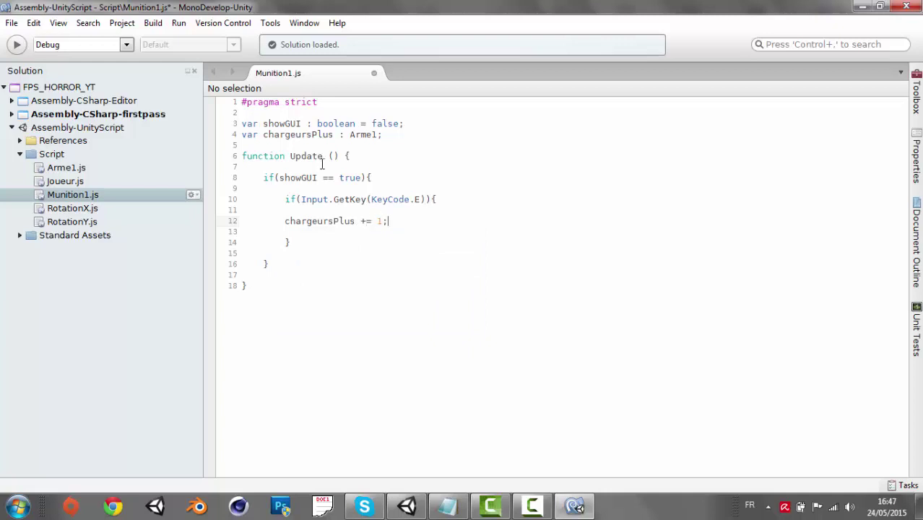
{"action": "key", "text": "Return"}
Add Destroy (gameObject); after the increment, capitalising Destroy to match the reference
{"action": "type", "text": "des"}
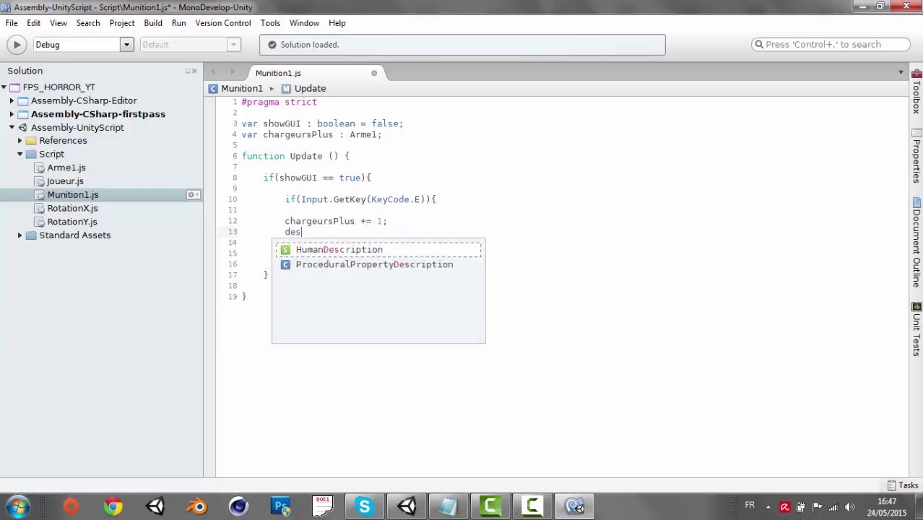
{"action": "type", "text": "tr"}
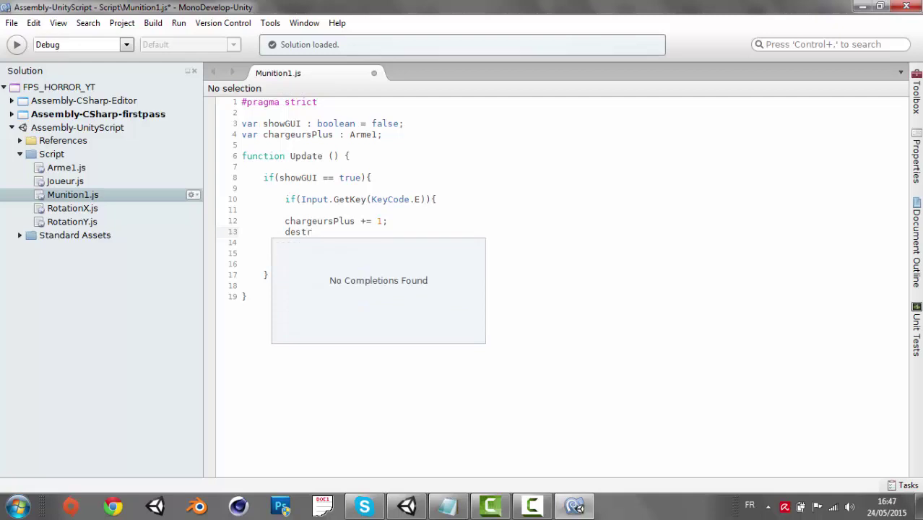
{"action": "type", "text": "oy"}
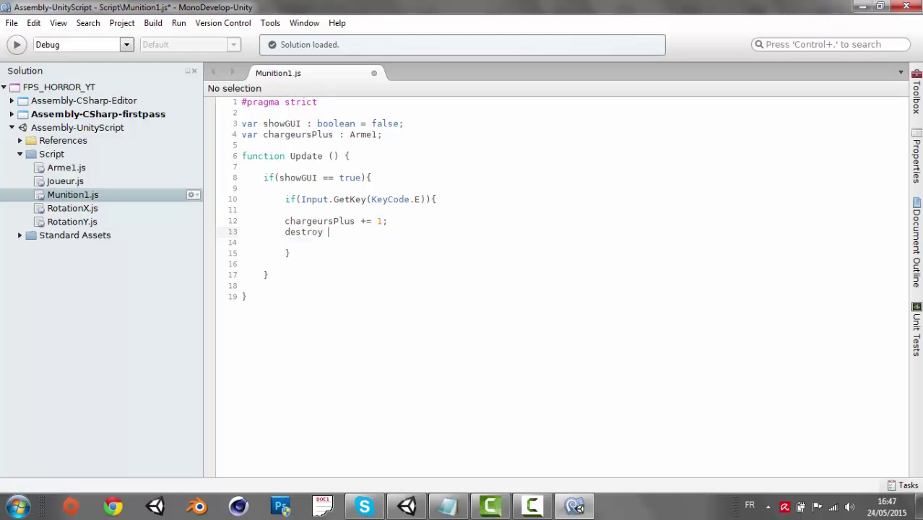
{"action": "type", "text": " (game"}
{"action": "key", "text": "Return"}
{"action": "type", "text": ")"}
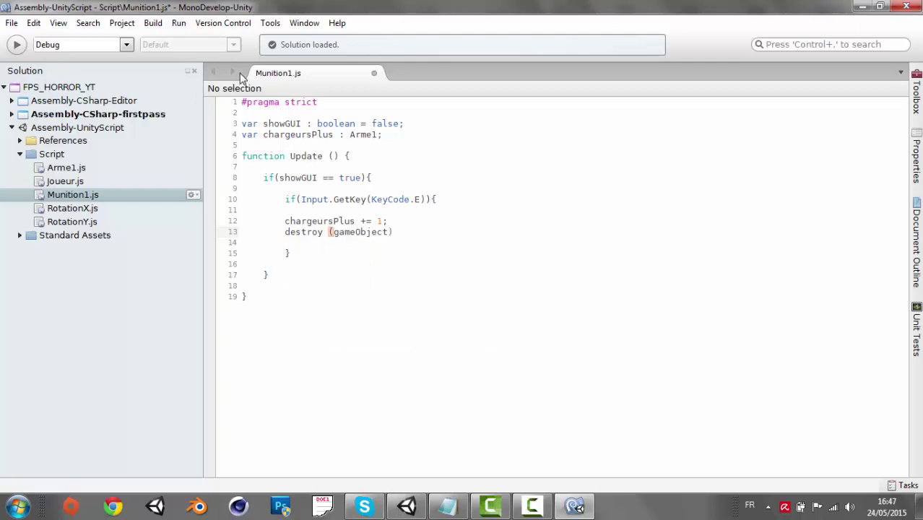
{"action": "type", "text": ";"}
{"action": "left_click", "coordinate": [458, 508]}
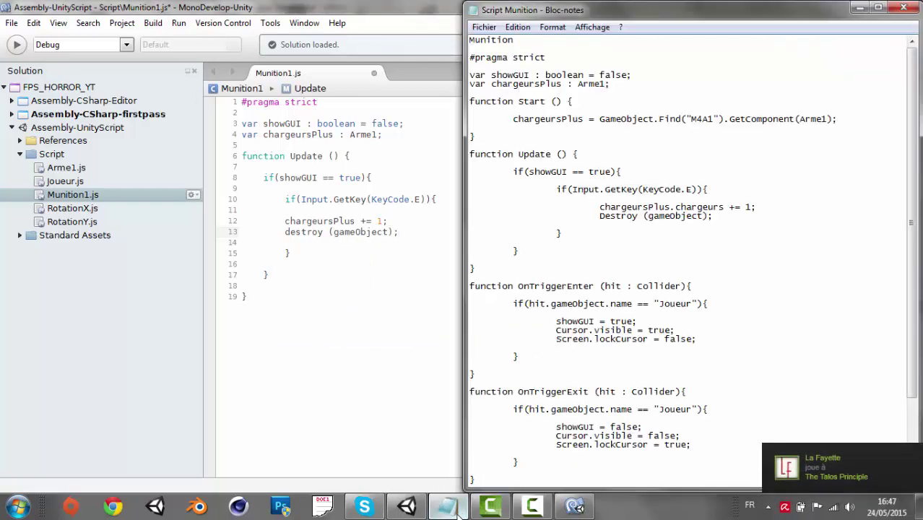
{"action": "left_click", "coordinate": [458, 508]}
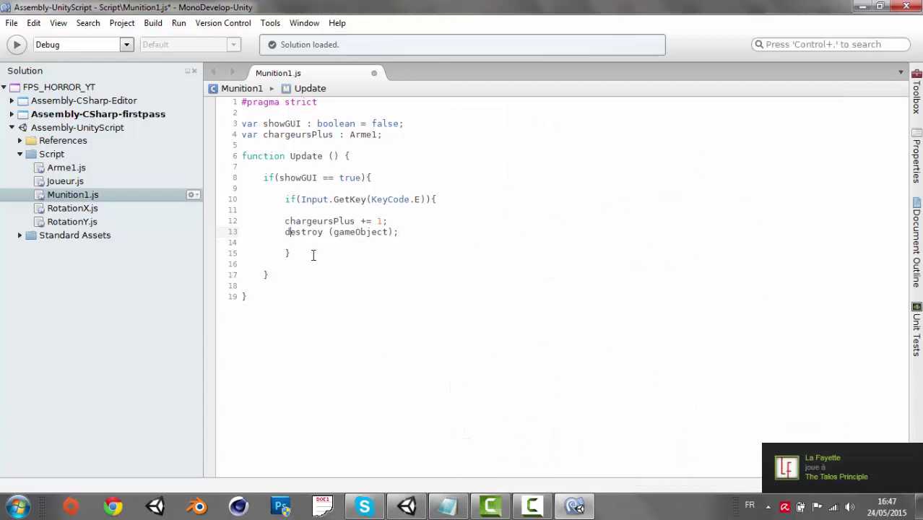
{"action": "key", "text": "BackSpace"}
{"action": "type", "text": "D"}
{"action": "left_click", "coordinate": [568, 231]}
{"action": "left_click", "coordinate": [454, 507]}
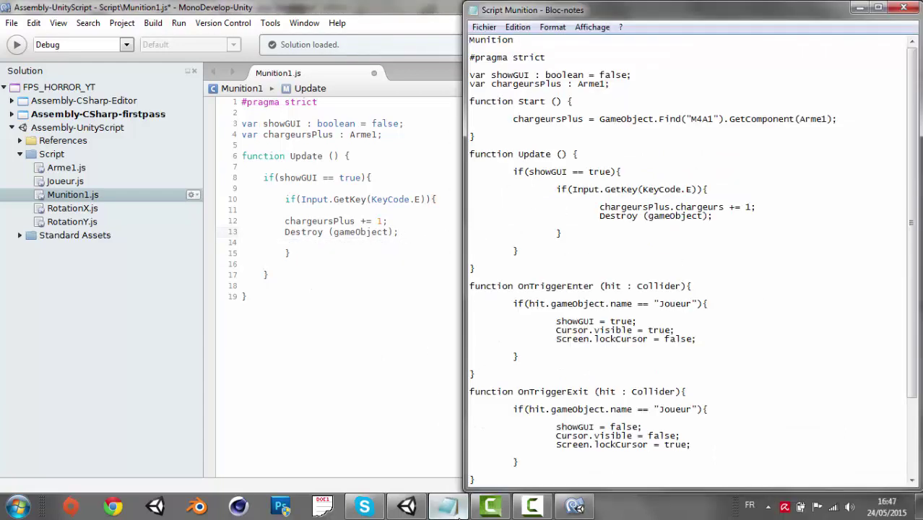
{"action": "left_click", "coordinate": [449, 506]}
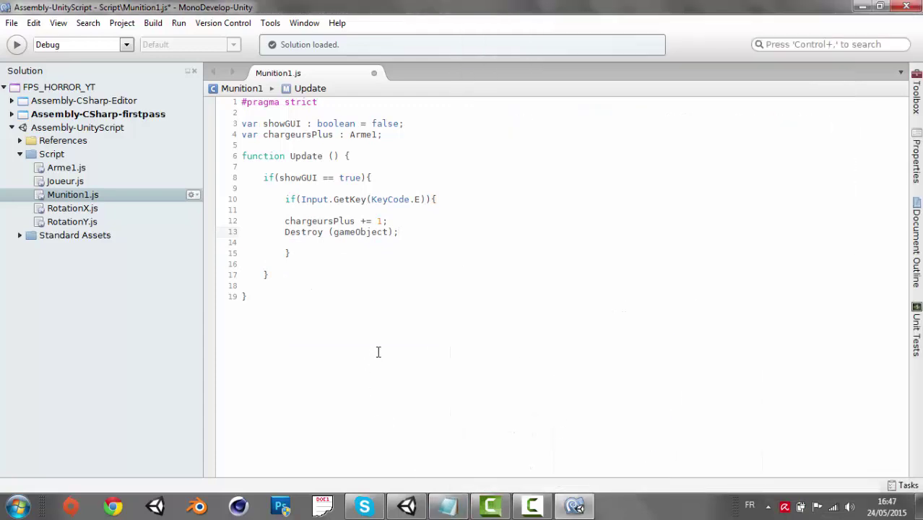
{"action": "left_click", "coordinate": [389, 135]}
{"action": "key", "text": "Return"}
{"action": "key", "text": "Return"}
{"action": "type", "text": "fu"}
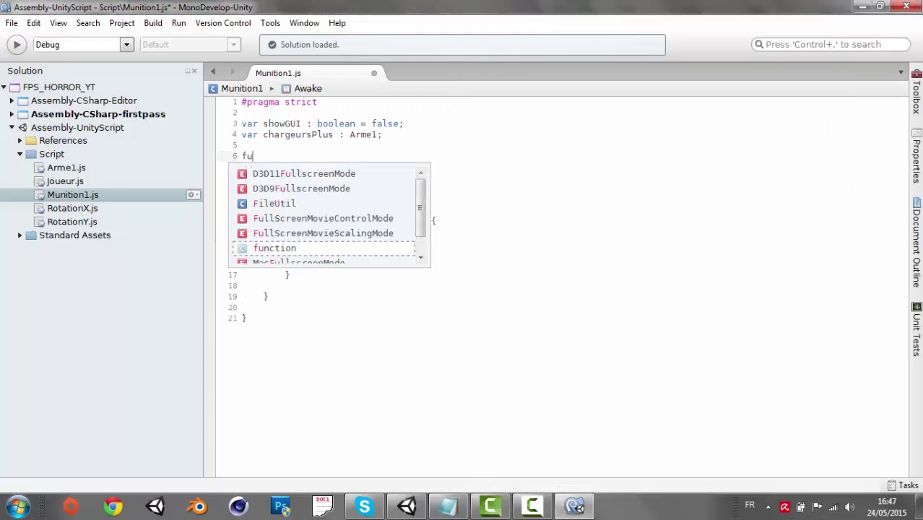
{"action": "type", "text": "n"}
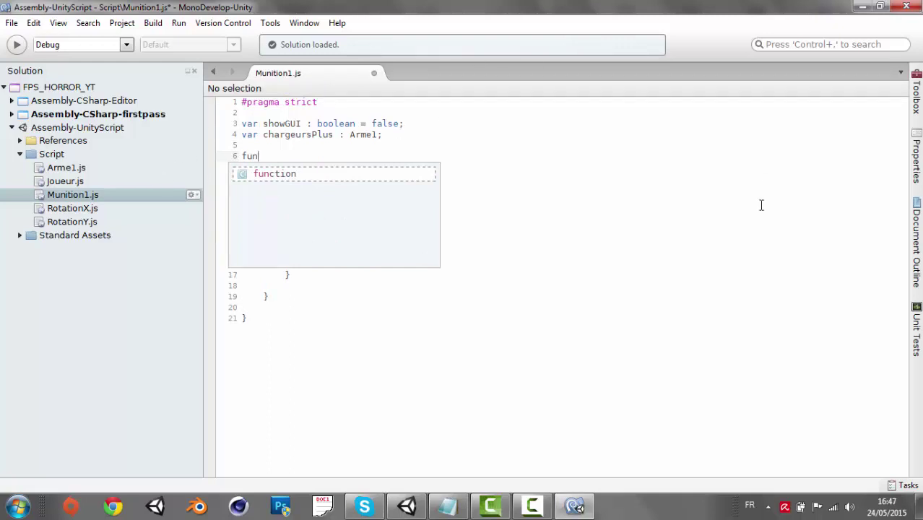
{"action": "key", "text": "Return"}
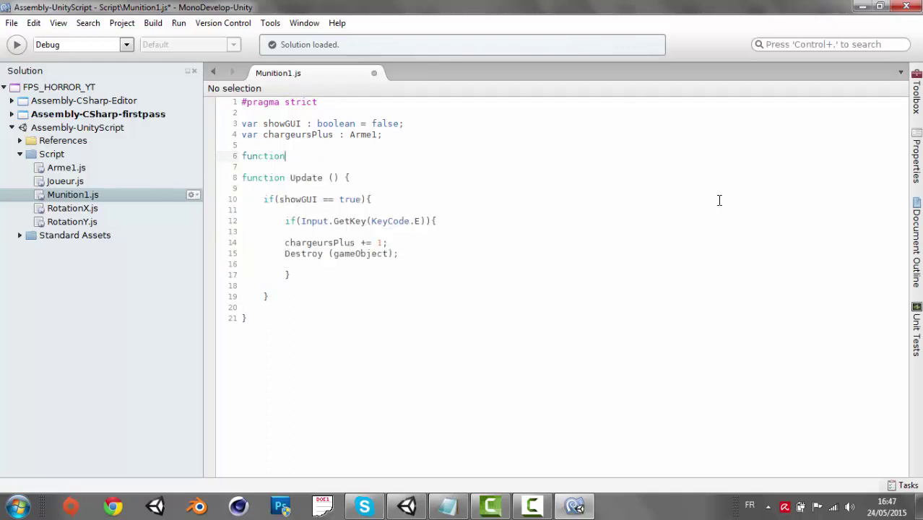
{"action": "type", "text": " Sta"}
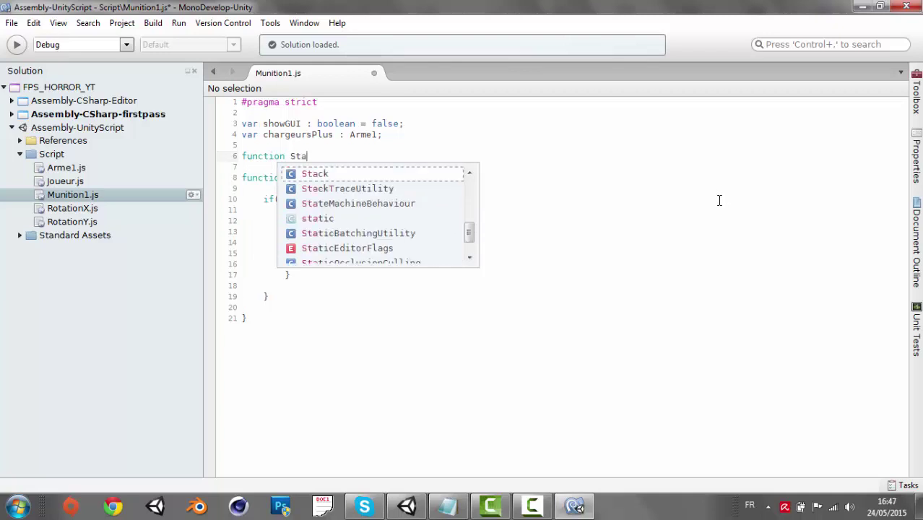
{"action": "type", "text": "rt "}
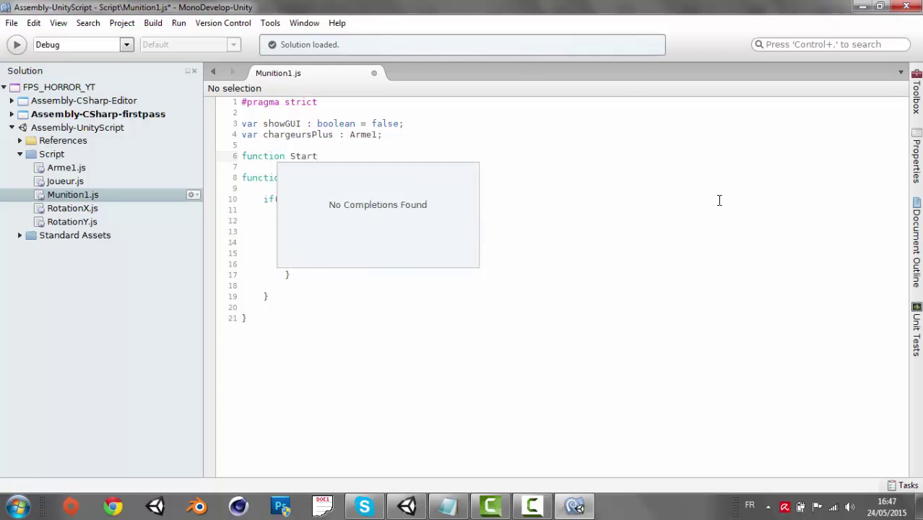
{"action": "type", "text": "("}
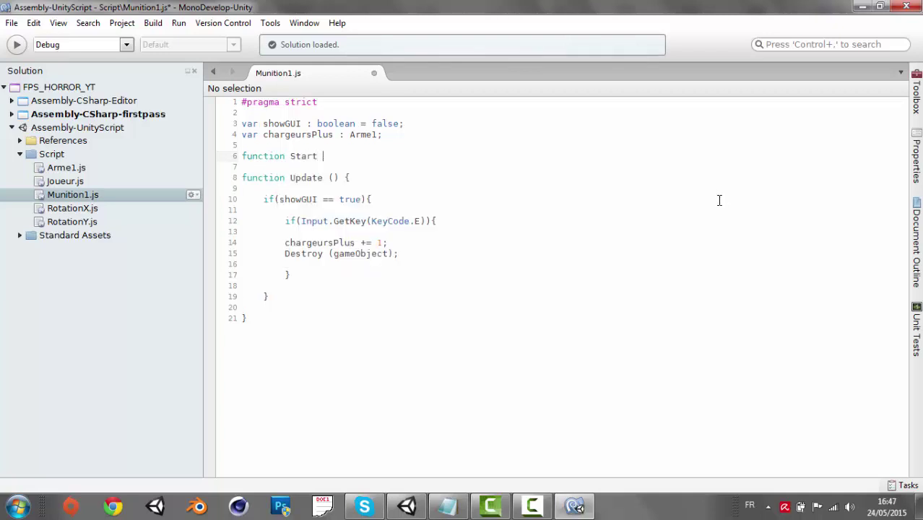
{"action": "type", "text": "){"}
{"action": "key", "text": "Return"}
{"action": "key", "text": "Return"}
{"action": "key", "text": "shift+F10"}
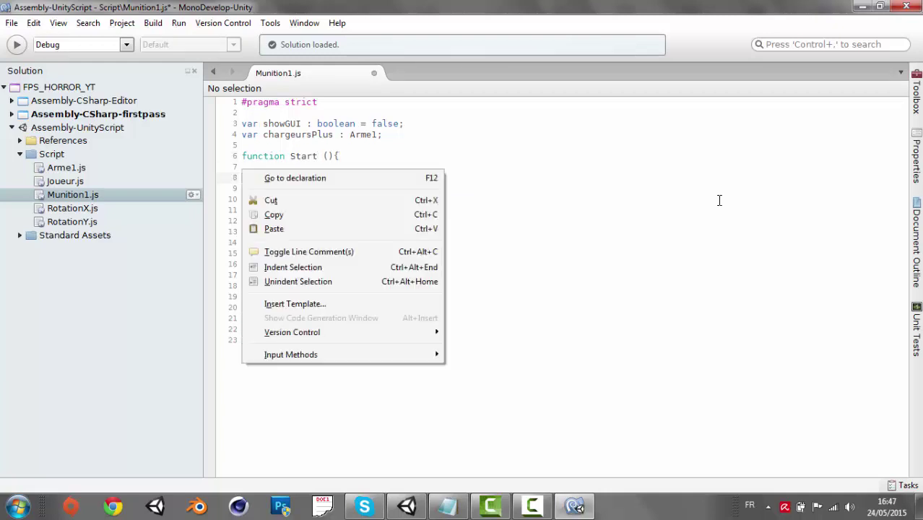
{"action": "key", "text": "Escape"}
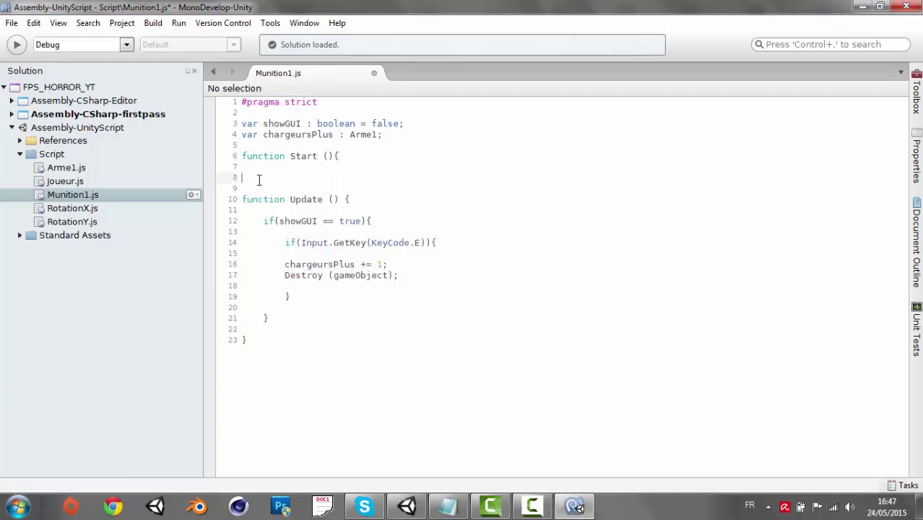
{"action": "type", "text": "}"}
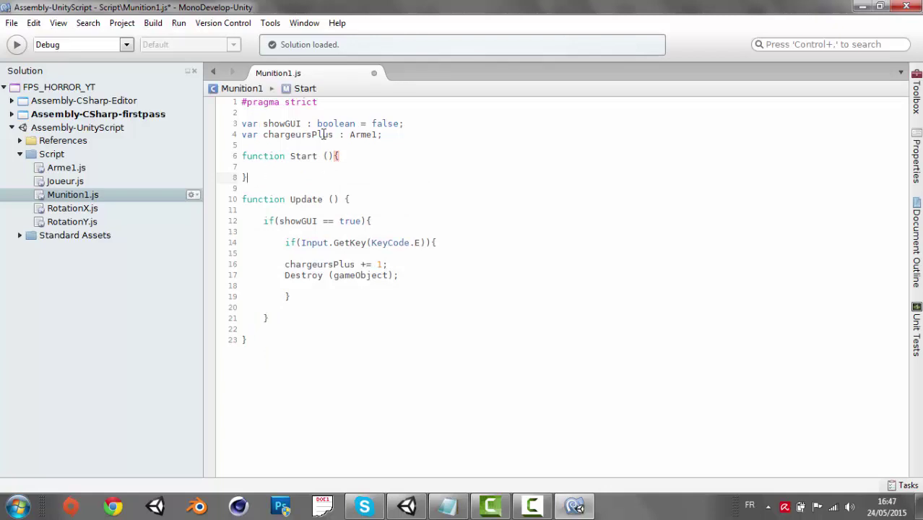
{"action": "left_click", "coordinate": [351, 165]}
{"action": "key", "text": "Return"}
{"action": "key", "text": "Return"}
{"action": "key", "text": "Up"}
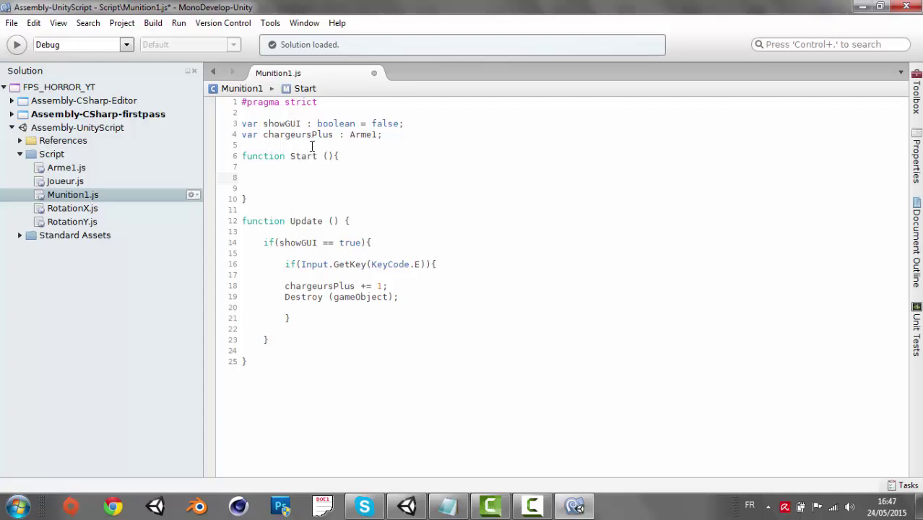
{"action": "type", "text": "char"}
{"action": "key", "text": "Return"}
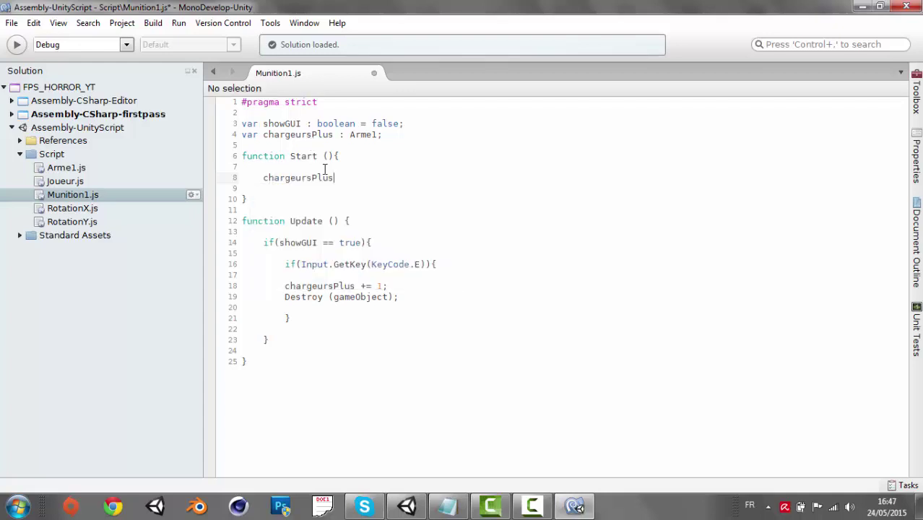
{"action": "left_click", "coordinate": [448, 507]}
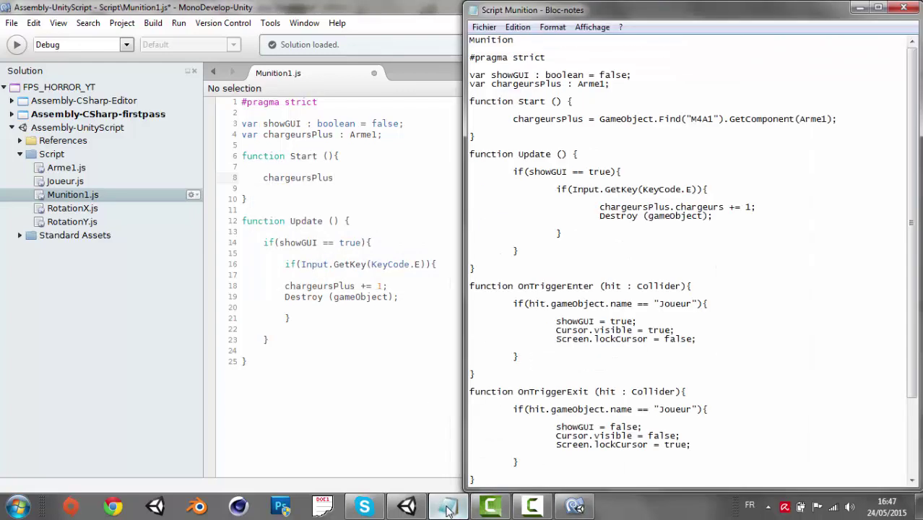
{"action": "left_click", "coordinate": [447, 509]}
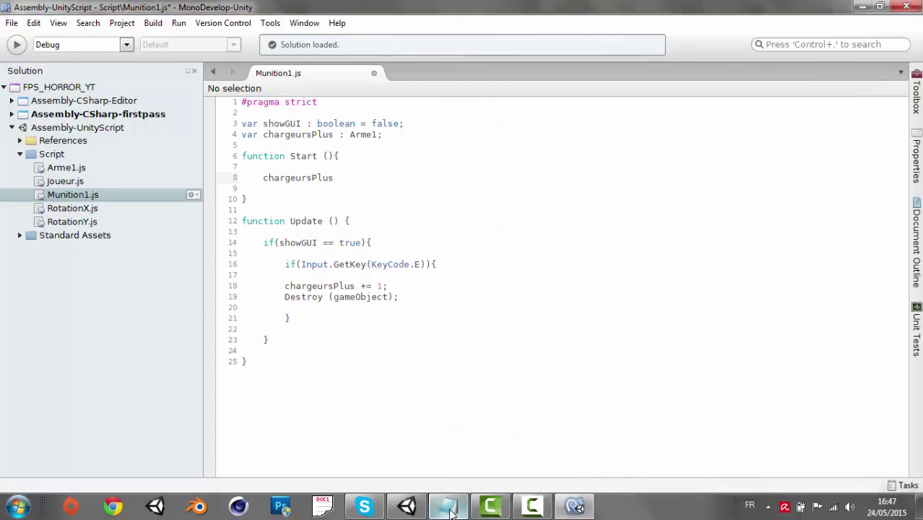
{"action": "left_click", "coordinate": [562, 178]}
{"action": "type", "text": "=Gam"}
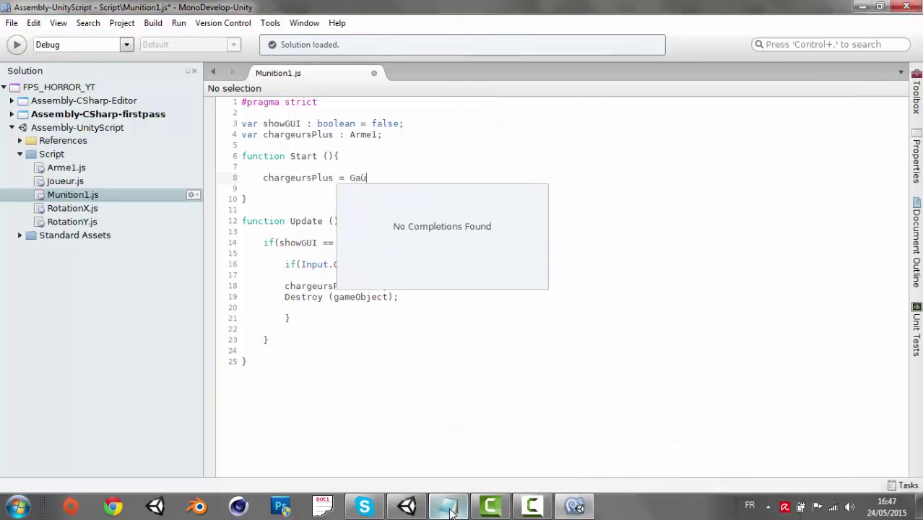
{"action": "key", "text": "BackSpace"}
{"action": "key", "text": "Return"}
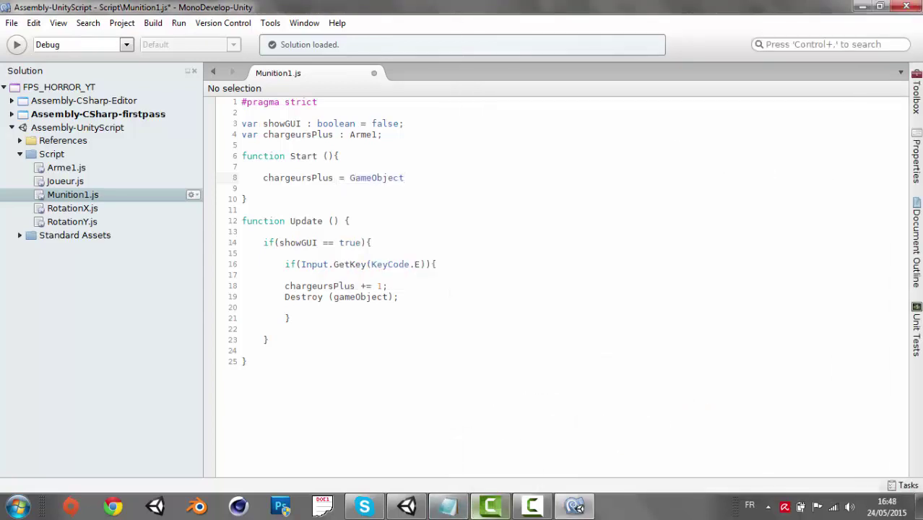
{"action": "type", "text": "("}
{"action": "type", "text": "Find"}
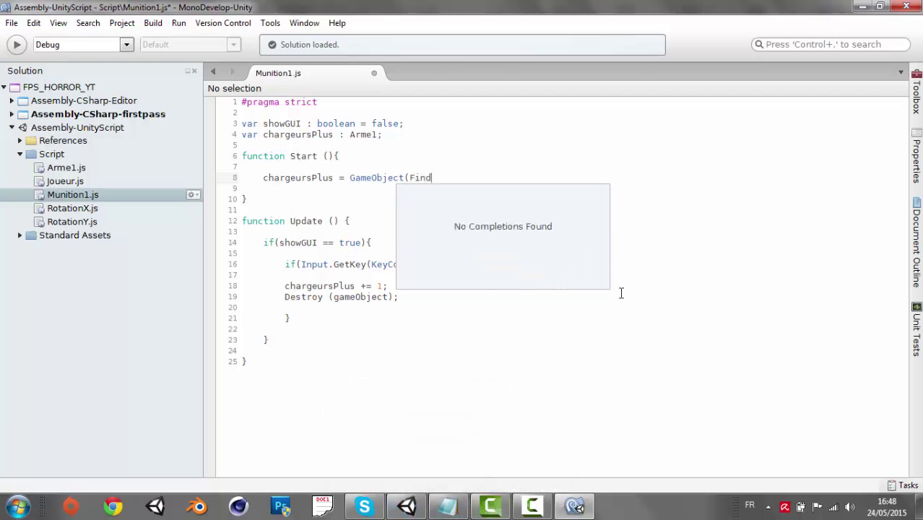
{"action": "left_click", "coordinate": [448, 505]}
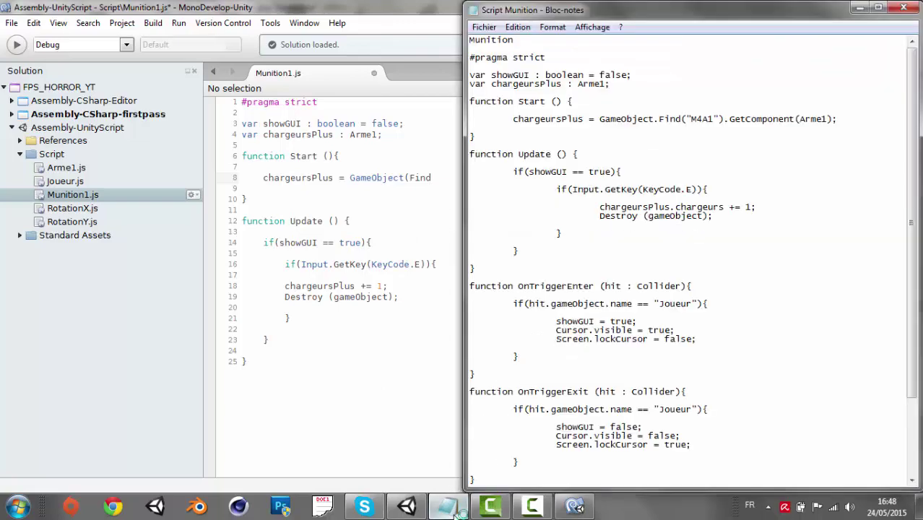
{"action": "left_click", "coordinate": [448, 506]}
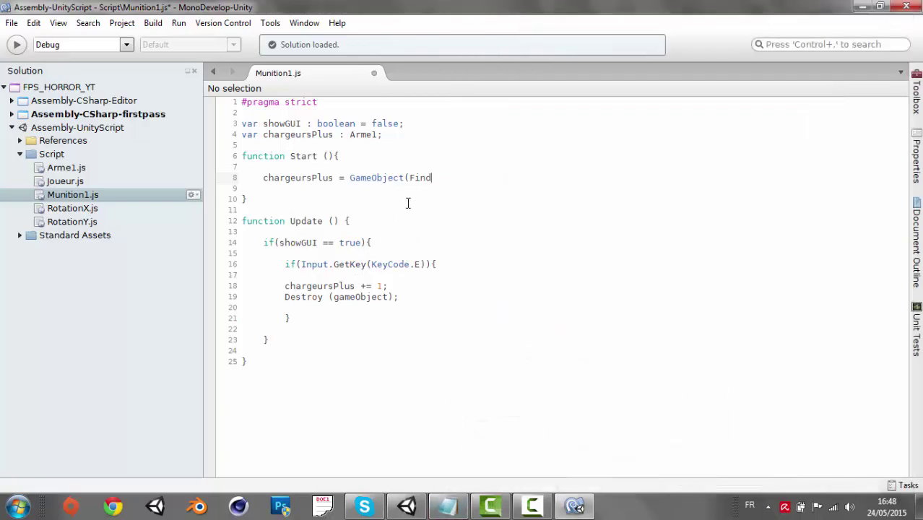
{"action": "left_click", "coordinate": [409, 178]}
{"action": "key", "text": "BackSpace"}
{"action": "type", "text": "."}
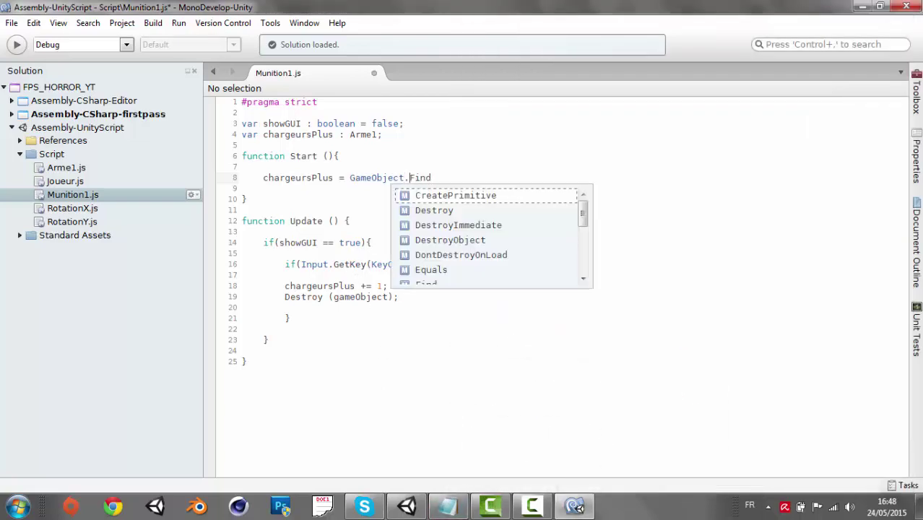
{"action": "left_click", "coordinate": [448, 178]}
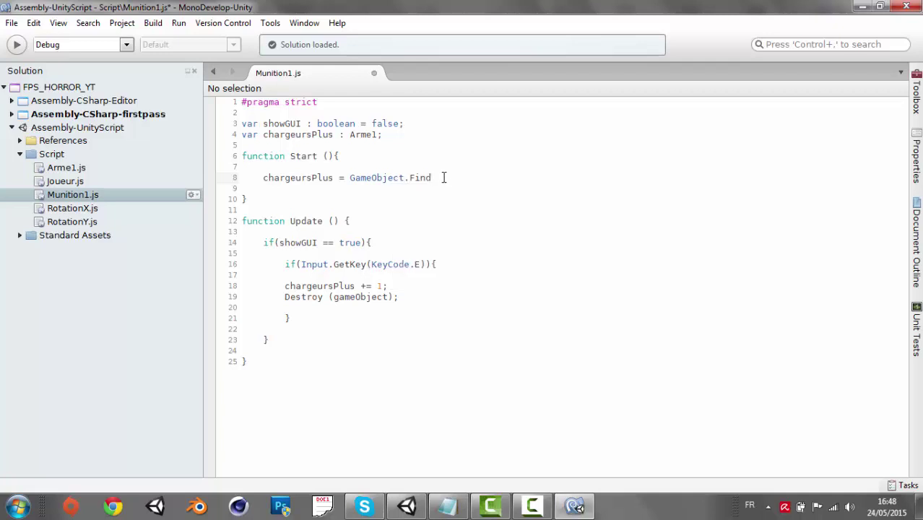
{"action": "type", "text": "("}
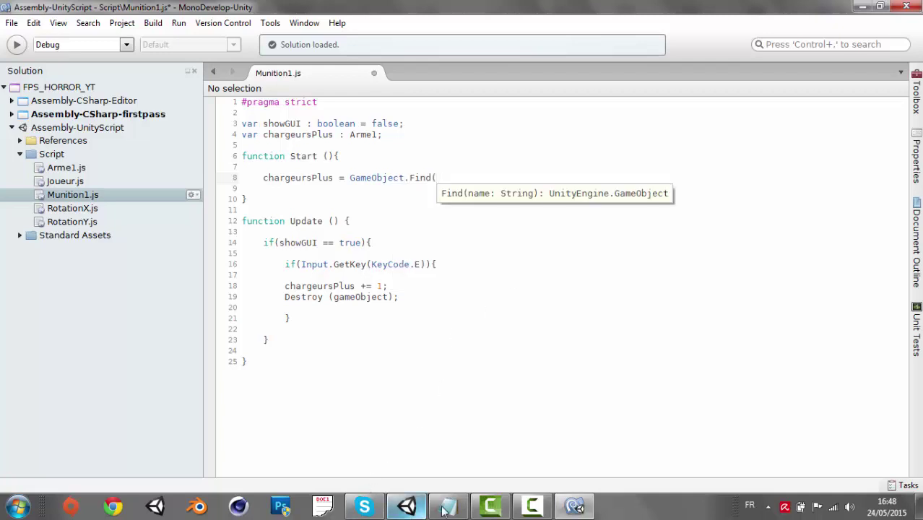
{"action": "left_click", "coordinate": [449, 507]}
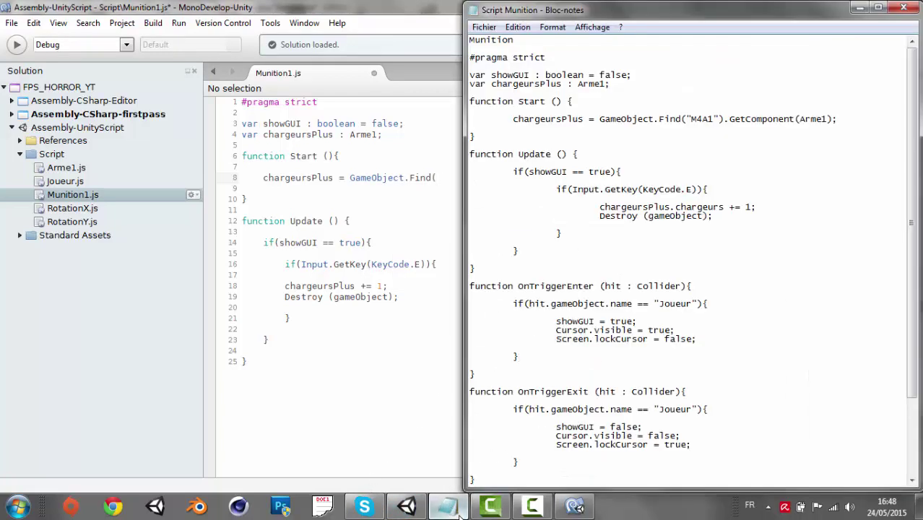
{"action": "left_click", "coordinate": [459, 511]}
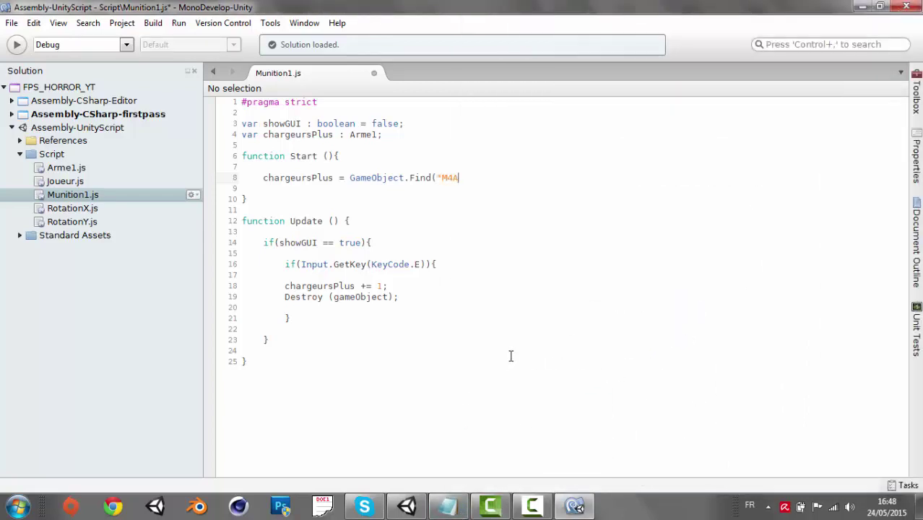
{"action": "left_click_drag", "start_coordinate": [441, 177], "coordinate": [469, 180]}
{"action": "left_click", "coordinate": [465, 181]}
{"action": "left_click_drag", "start_coordinate": [454, 180], "coordinate": [467, 180]}
{"action": "left_click", "coordinate": [442, 180]}
{"action": "type", "text": ")"}
{"action": "left_click", "coordinate": [452, 509]}
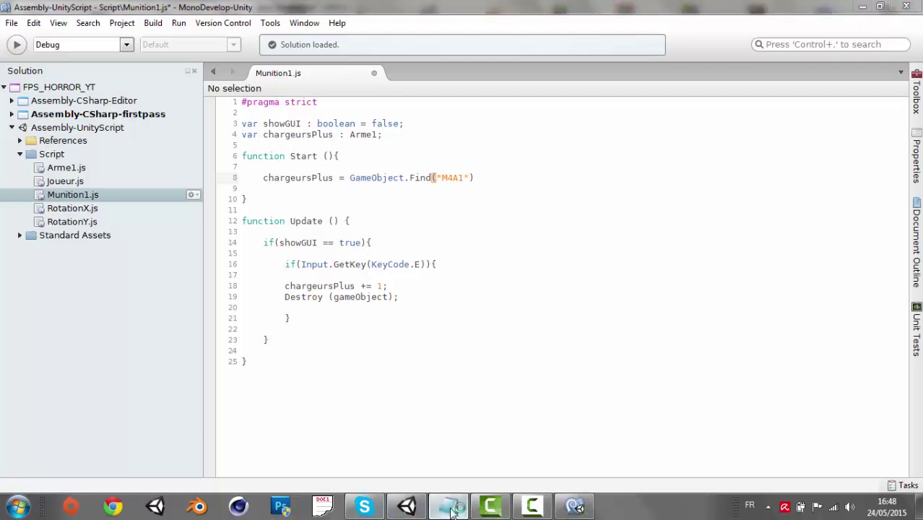
{"action": "left_click", "coordinate": [452, 509]}
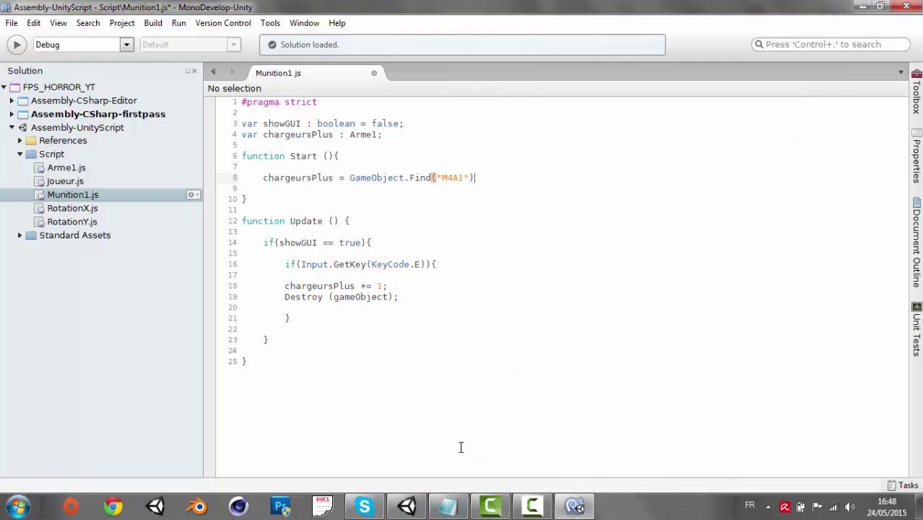
{"action": "type", "text": ".Get"}
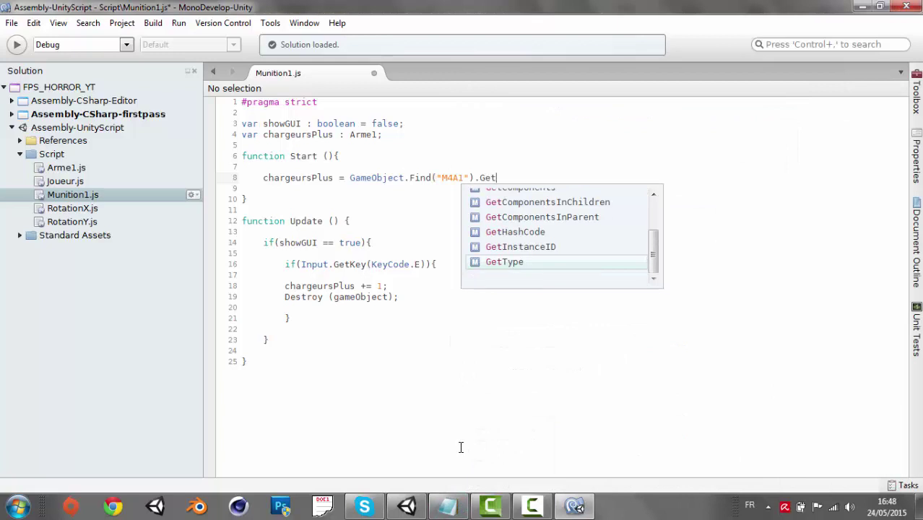
{"action": "type", "text": "C"}
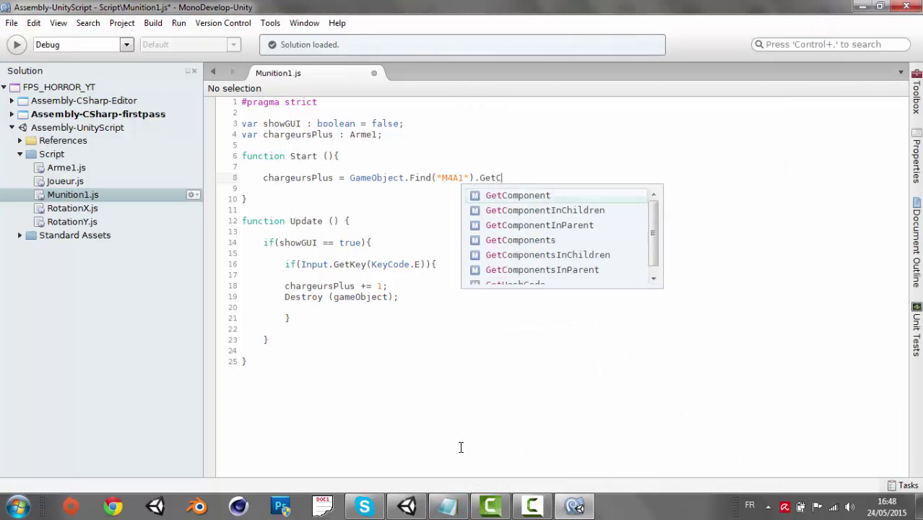
{"action": "type", "text": "ompo"}
{"action": "key", "text": "Return"}
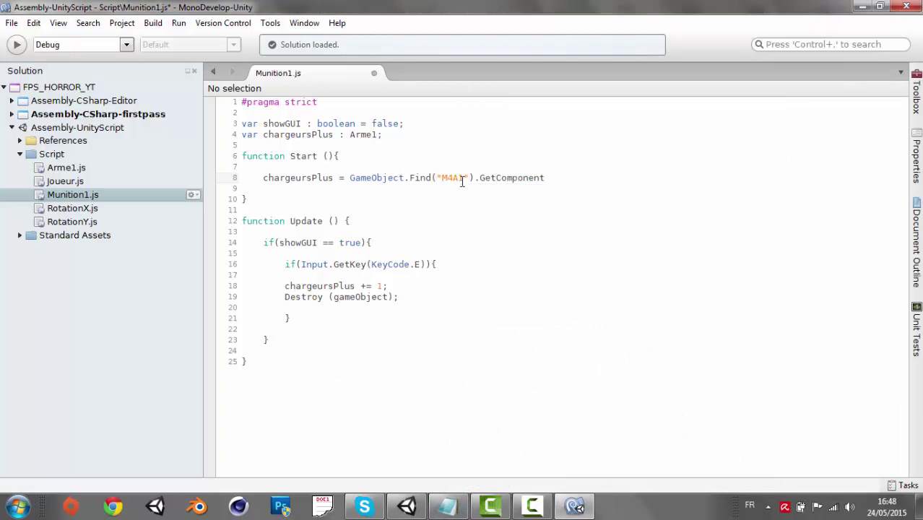
{"action": "type", "text": "("}
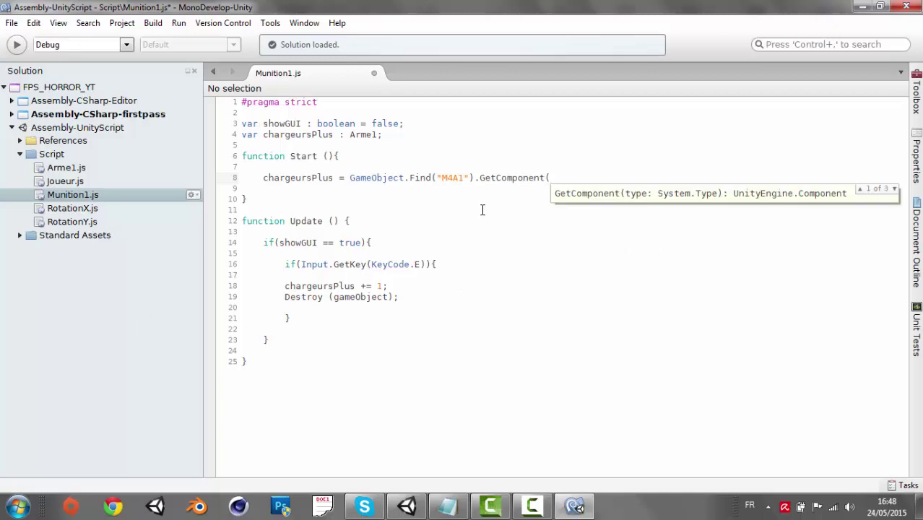
{"action": "type", "text": "Arme"}
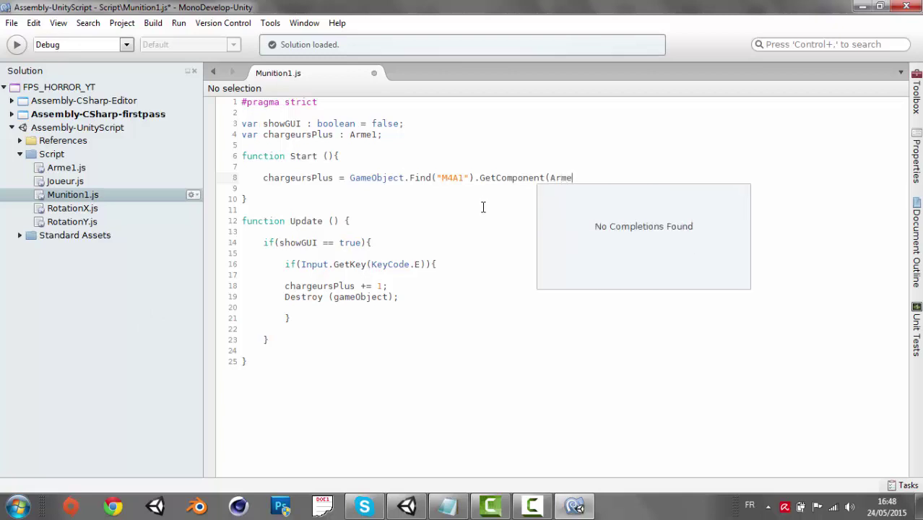
{"action": "type", "text": "1);"}
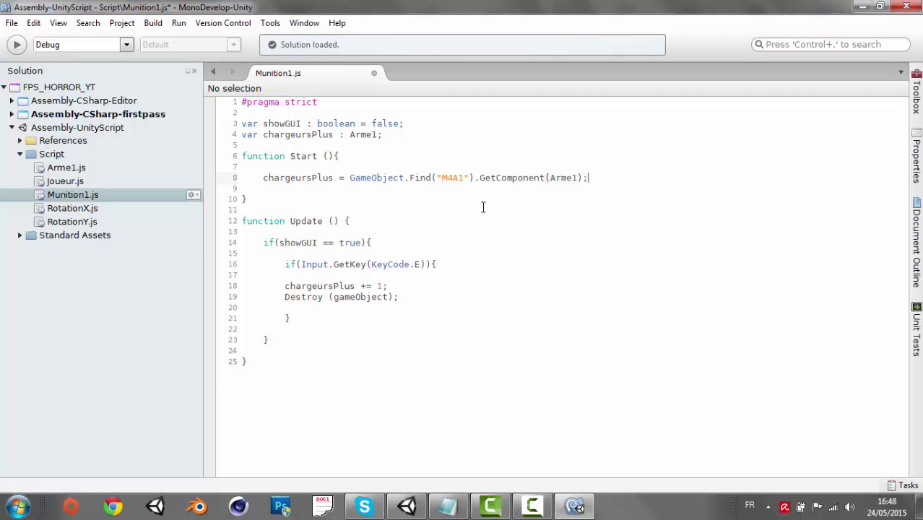
{"action": "left_click", "coordinate": [447, 508]}
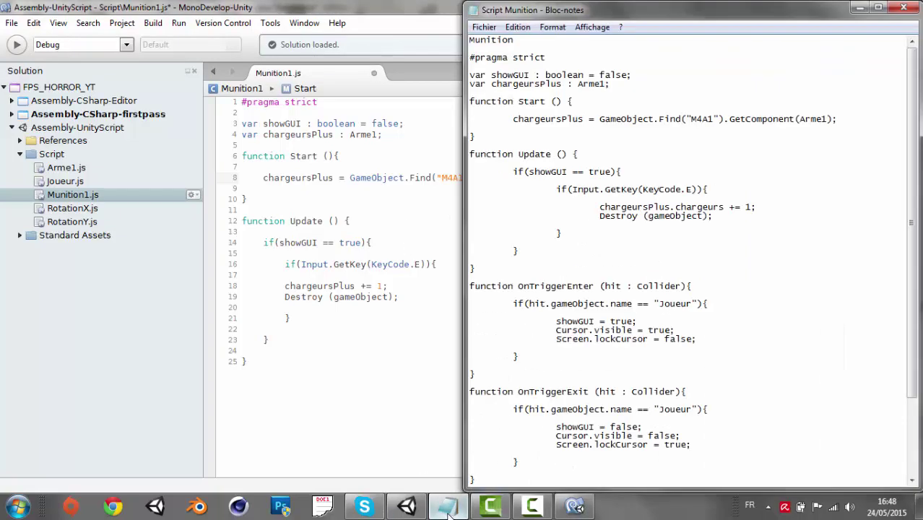
Copy the OnTriggerEnter block in Munition1.js and scroll down to the file's end
{"action": "left_click", "coordinate": [449, 508]}
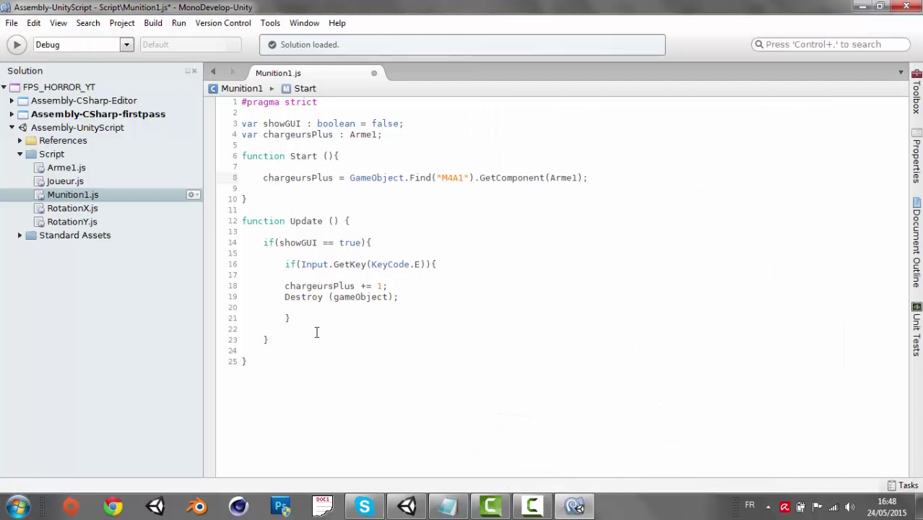
{"action": "left_click", "coordinate": [293, 321]}
{"action": "left_click", "coordinate": [271, 339]}
{"action": "left_click", "coordinate": [257, 361]}
{"action": "left_click", "coordinate": [448, 505]}
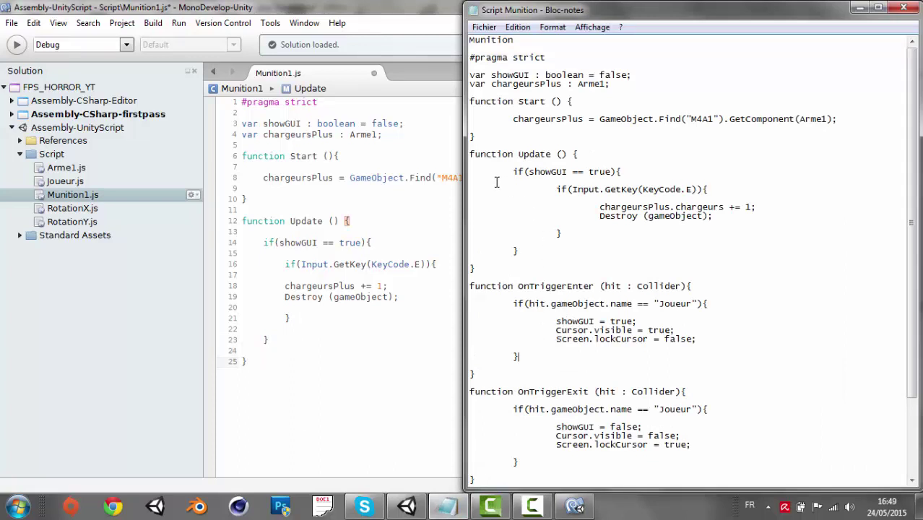
{"action": "key", "text": "Down"}
{"action": "left_click_drag", "start_coordinate": [794, 277], "coordinate": [798, 375]}
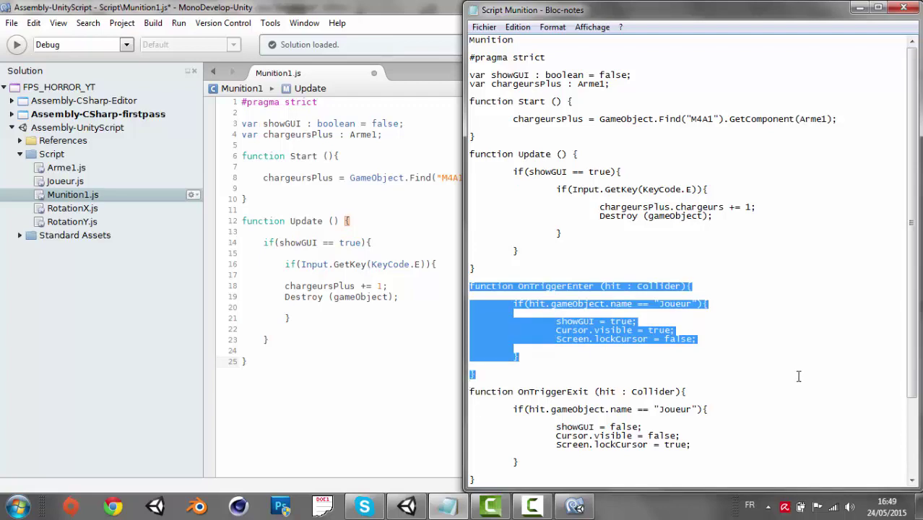
{"action": "left_click_drag", "start_coordinate": [854, 6], "coordinate": [852, 6]}
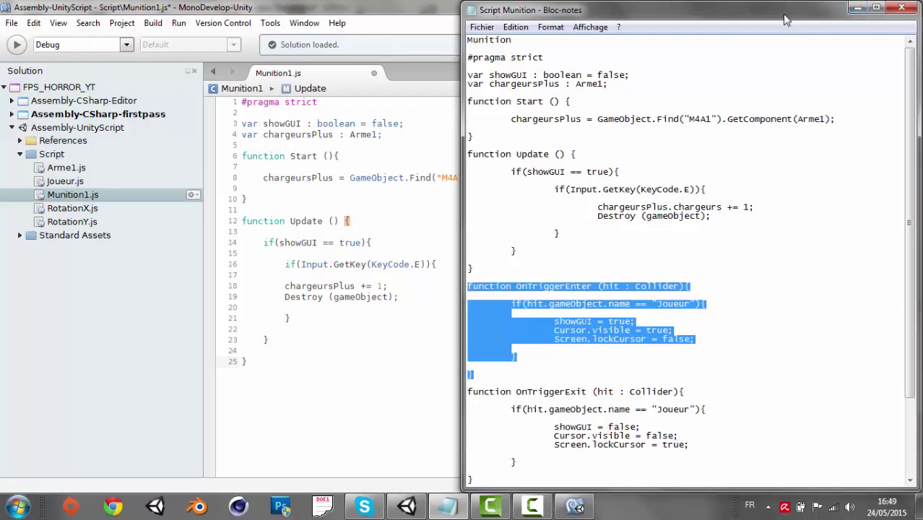
{"action": "left_click", "coordinate": [856, 8]}
Paste two copies of OnTriggerEnter after the final closing brace
{"action": "left_click", "coordinate": [265, 361]}
{"action": "key", "text": "Return"}
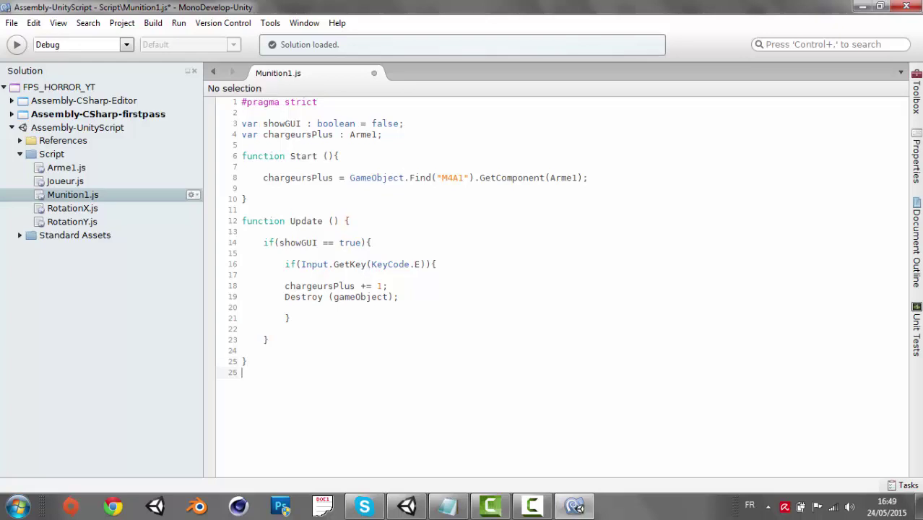
{"action": "type", "text": "function OnTriggerEnter (hit : Collider){  \tif(hit.gameObject.name == \"Joueur\"){  \t\tshowGUI = true; \t\tCursor.visible = true; \t\tScreen.lockCursor = false;  \t}  }"}
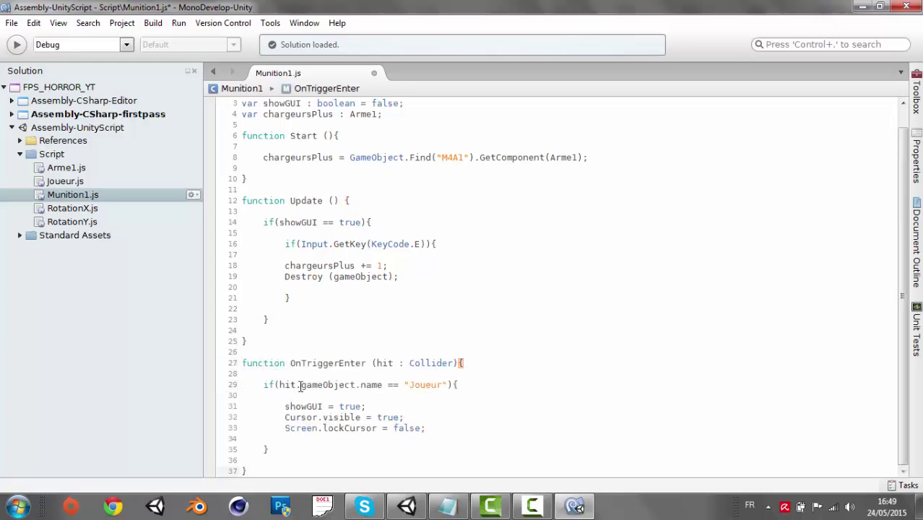
{"action": "key", "text": "ctrl+v"}
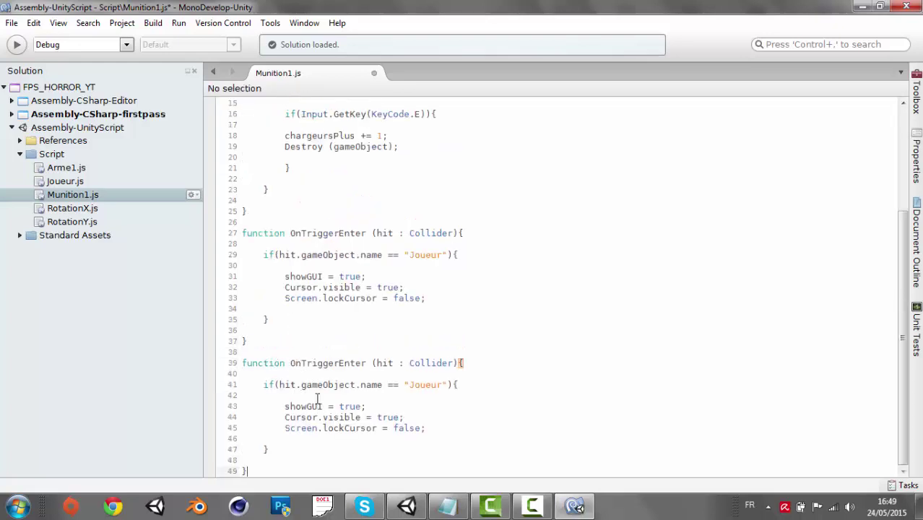
Rename the copy to OnTriggerExit and set its showGUI and Cursor.visible to false
{"action": "left_click_drag", "start_coordinate": [339, 363], "coordinate": [366, 364]}
{"action": "type", "text": "Ex"}
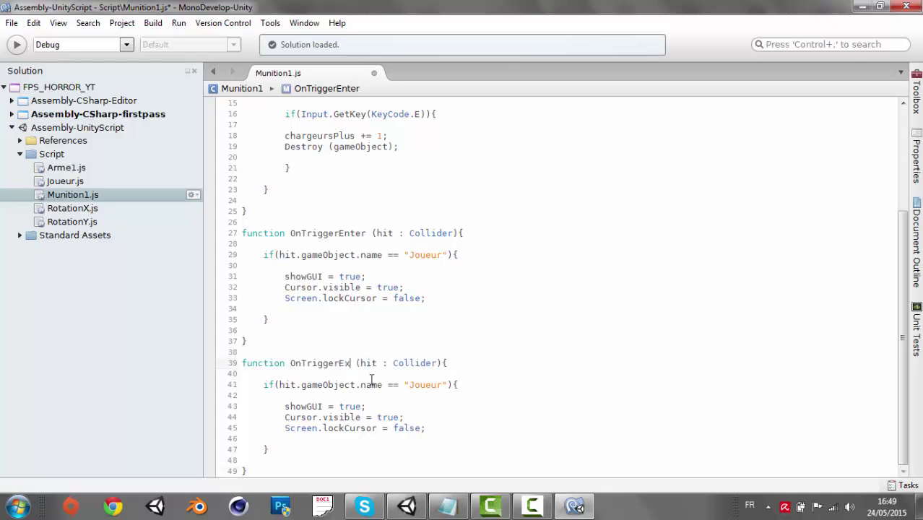
{"action": "type", "text": "it"}
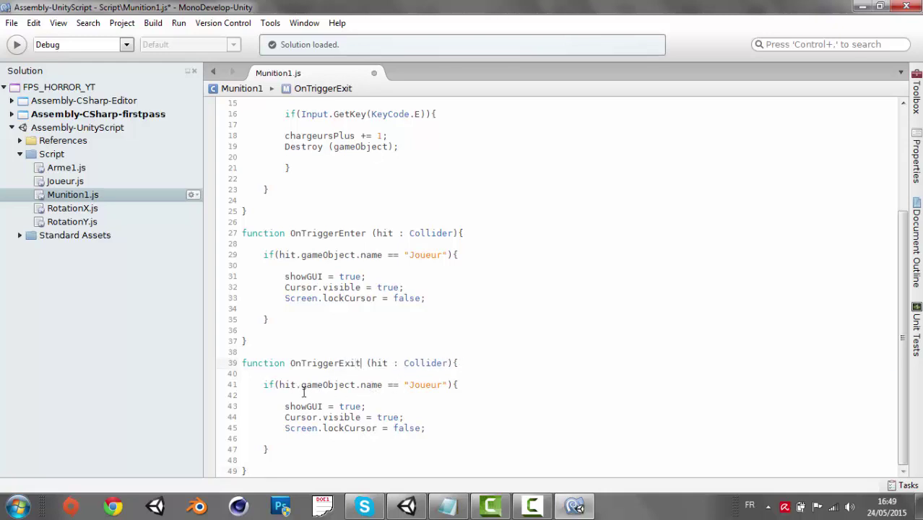
{"action": "left_click_drag", "start_coordinate": [339, 407], "coordinate": [362, 406]}
{"action": "type", "text": "false"}
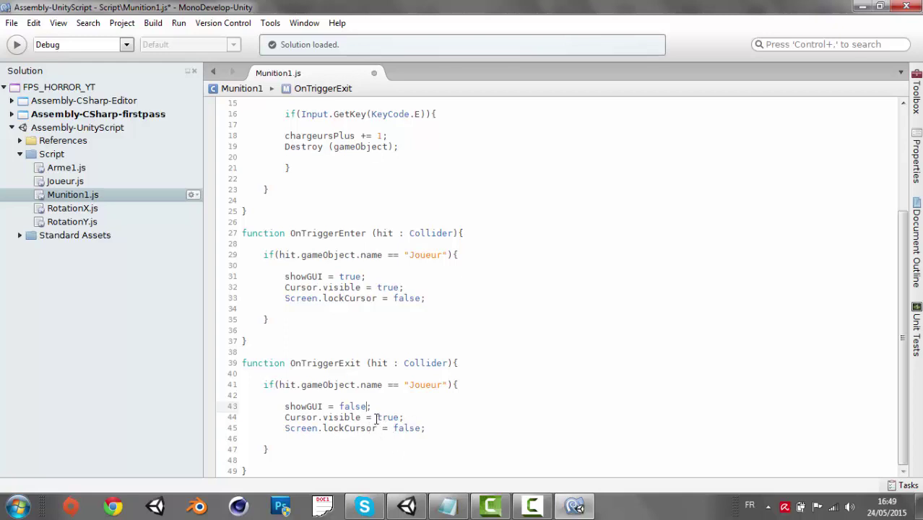
{"action": "left_click_drag", "start_coordinate": [377, 418], "coordinate": [401, 417]}
{"action": "type", "text": "fals"}
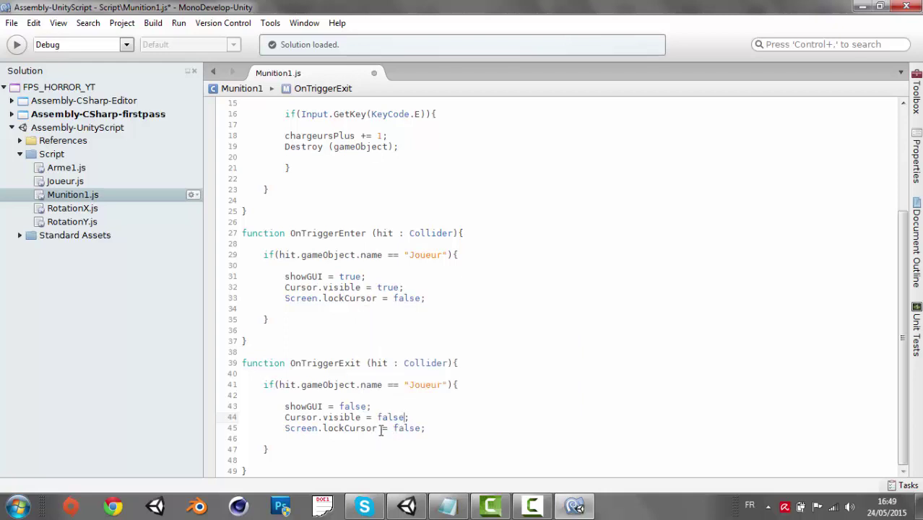
{"action": "mouse_move", "coordinate": [455, 509]}
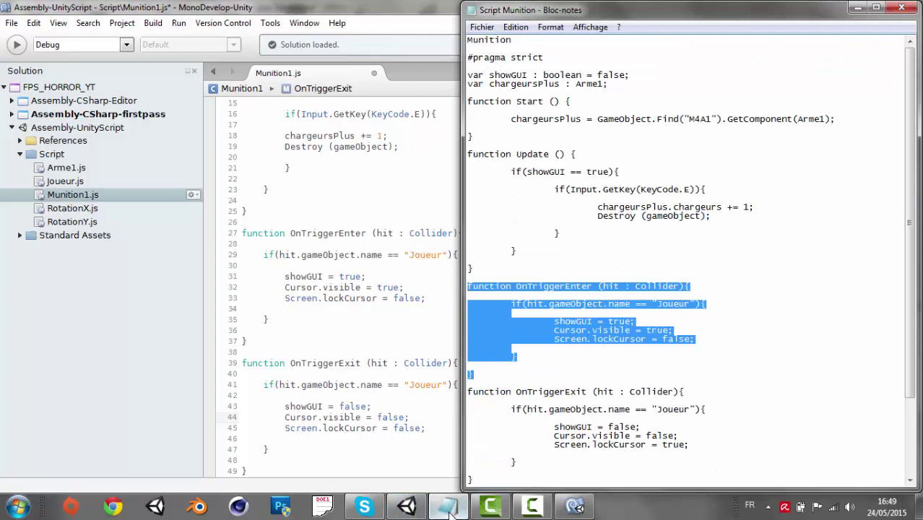
{"action": "left_click", "coordinate": [449, 511]}
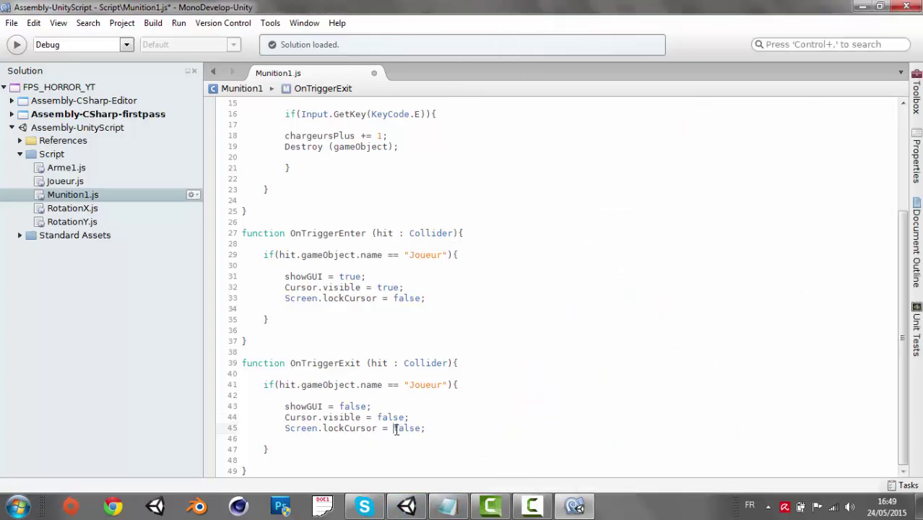
Set Screen.lockCursor to true in OnTriggerExit and add blank lines at the file's end
{"action": "left_click_drag", "start_coordinate": [393, 429], "coordinate": [423, 428]}
{"action": "type", "text": "true"}
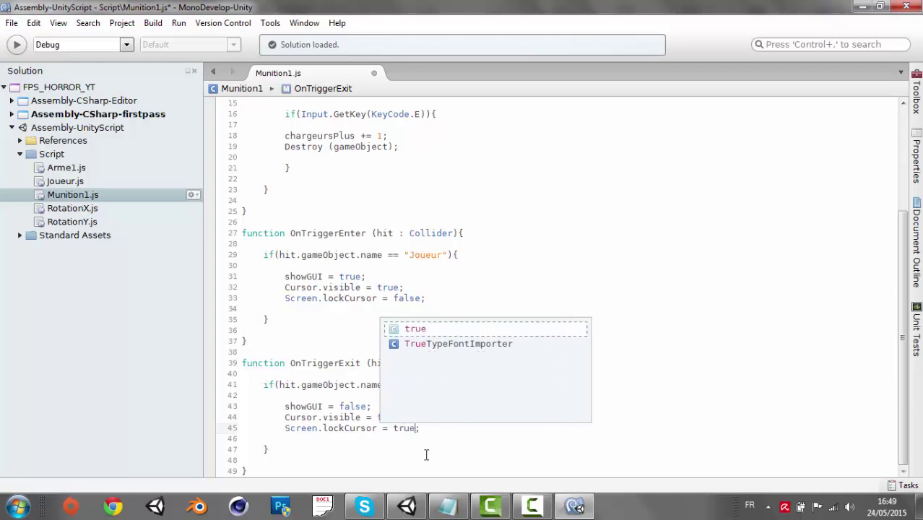
{"action": "left_click", "coordinate": [279, 473]}
{"action": "key", "text": "Return"}
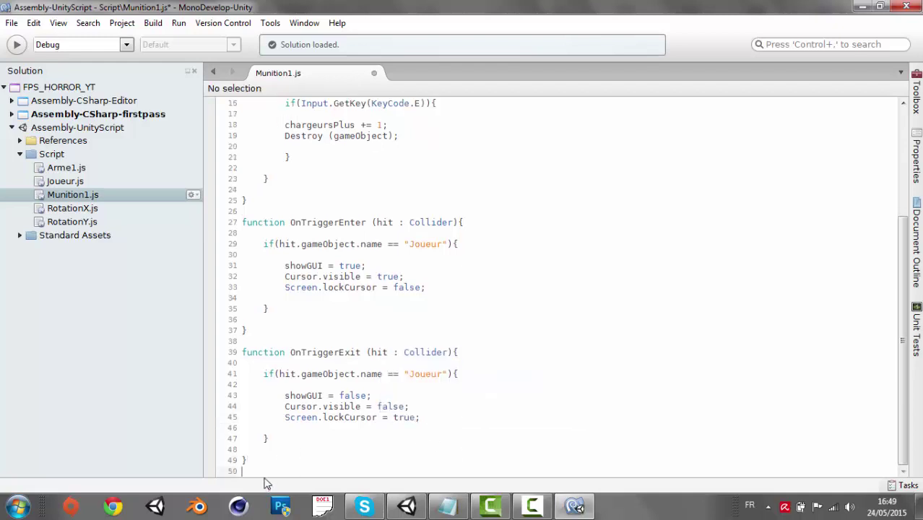
{"action": "key", "text": "Return"}
Start a new OnGUI() function with its opening brace and blank body lines
{"action": "type", "text": "func"}
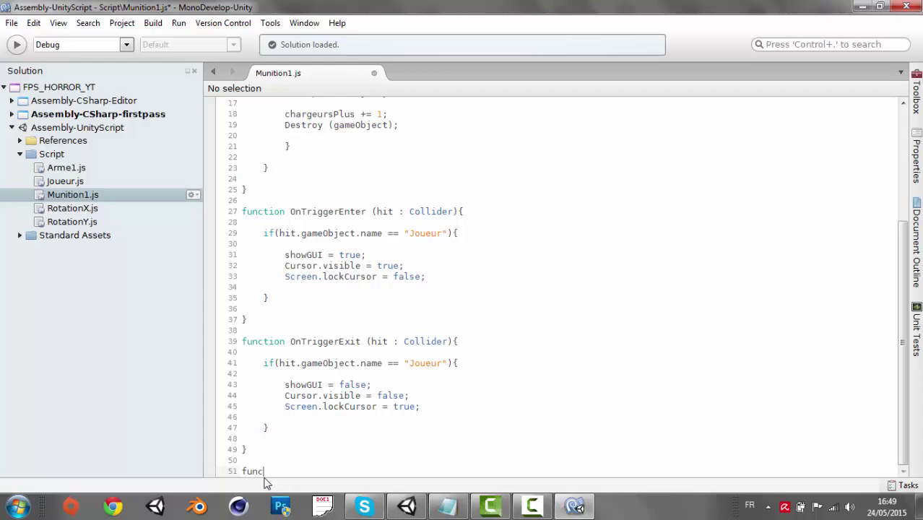
{"action": "type", "text": "tion OnGUI"}
{"action": "type", "text": "()"}
{"action": "type", "text": ")"}
{"action": "type", "text": "{"}
{"action": "key", "text": "Return"}
{"action": "left_click", "coordinate": [346, 449]}
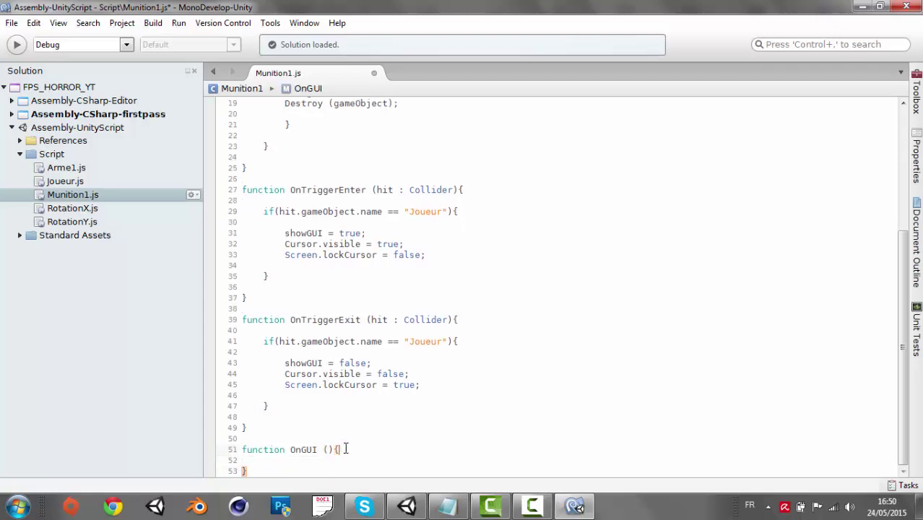
{"action": "key", "text": "Down"}
{"action": "key", "text": "Down"}
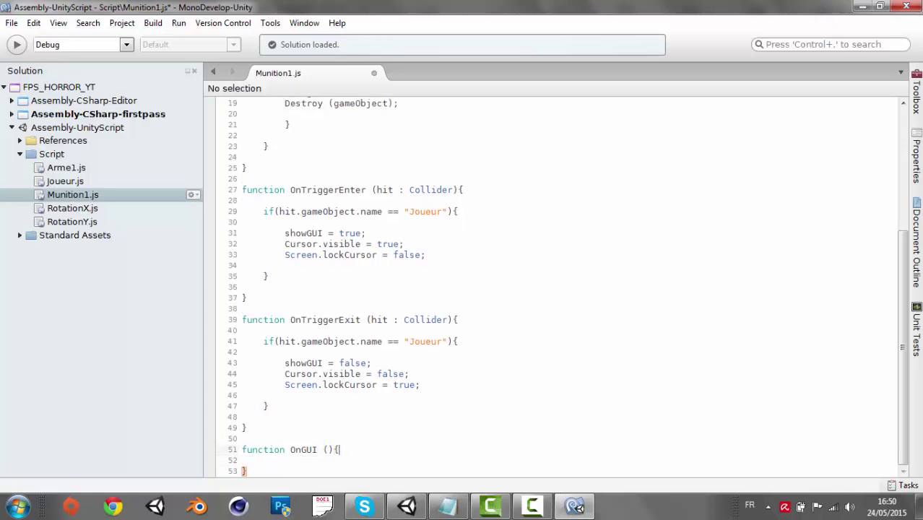
{"action": "key", "text": "Return"}
{"action": "key", "text": "Return"}
{"action": "key", "text": "Up"}
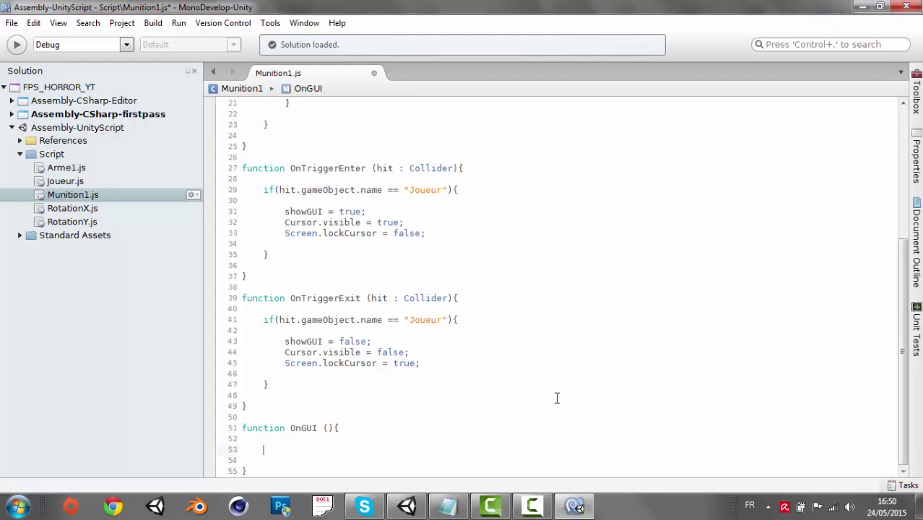
Write the GUI.Box(Rect(...)) call, pasting its arguments from the Notepad reference script
{"action": "type", "text": "GUI."}
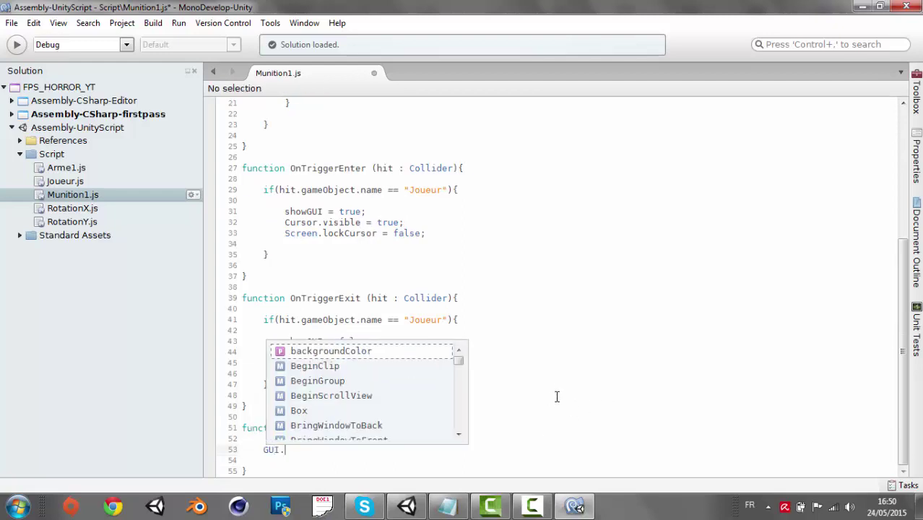
{"action": "type", "text": "Be"}
{"action": "key", "text": "Return"}
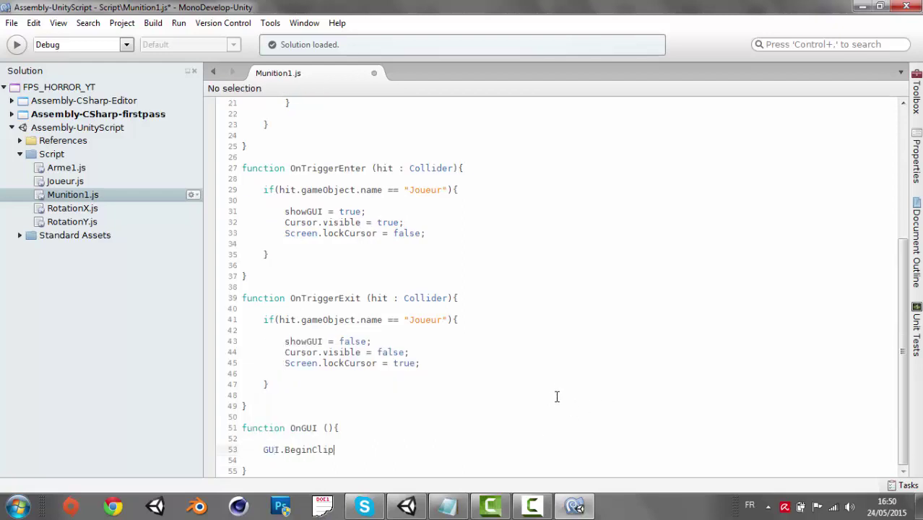
{"action": "key", "text": "BackSpace"}
{"action": "key", "text": "BackSpace"}
{"action": "key", "text": "BackSpace"}
{"action": "type", "text": "(Rect"}
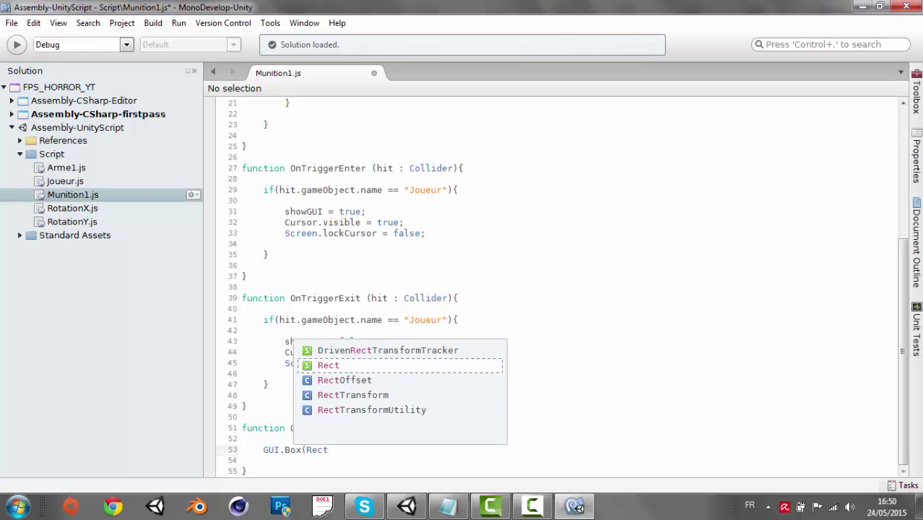
{"action": "type", "text": "("}
{"action": "mouse_move", "coordinate": [448, 505]}
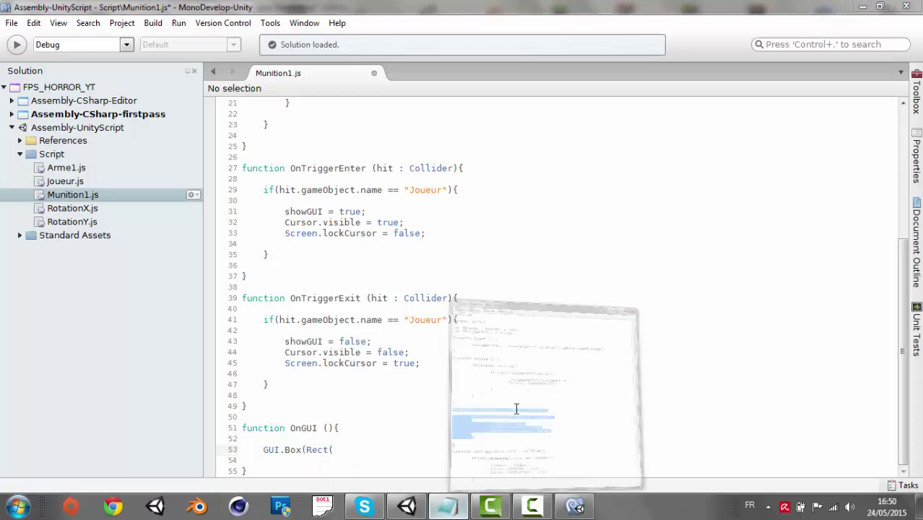
{"action": "left_click", "coordinate": [515, 408]}
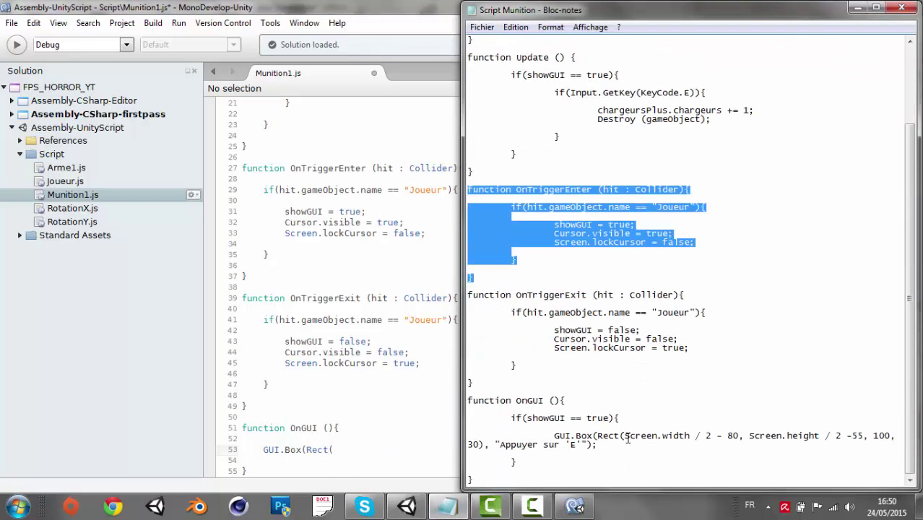
{"action": "mouse_move", "coordinate": [624, 437]}
{"action": "left_mouse_down"}
{"action": "mouse_move", "coordinate": [654, 470]}
{"action": "mouse_move", "coordinate": [603, 445]}
{"action": "mouse_move", "coordinate": [617, 493]}
{"action": "left_mouse_up"}
{"action": "key", "text": "ctrl+c"}
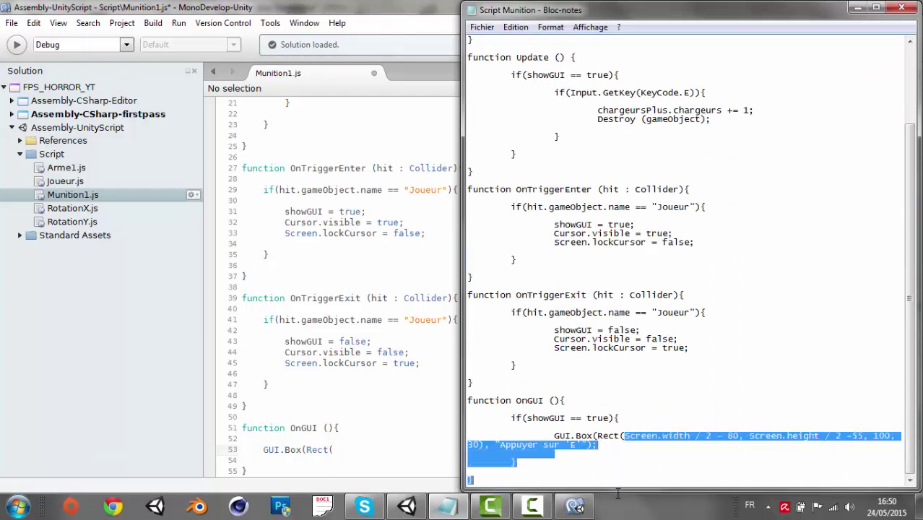
{"action": "left_click", "coordinate": [345, 449]}
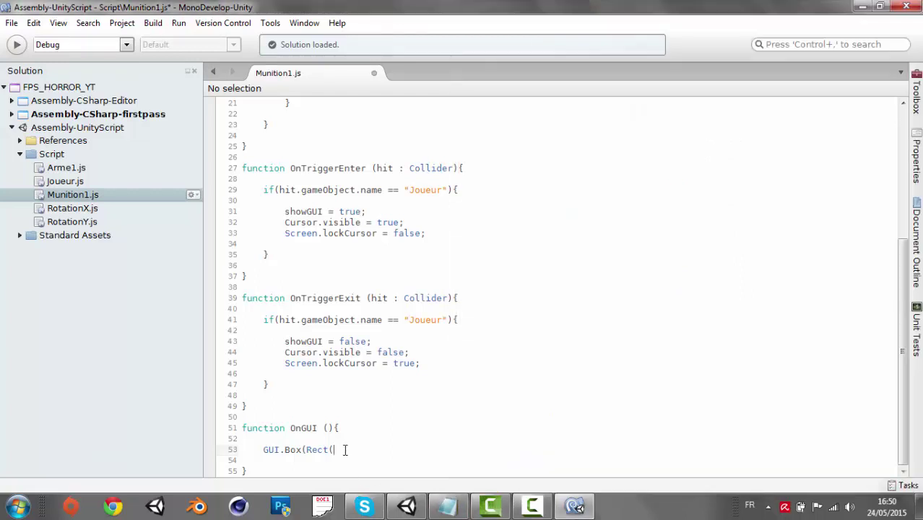
{"action": "key", "text": "ctrl+v"}
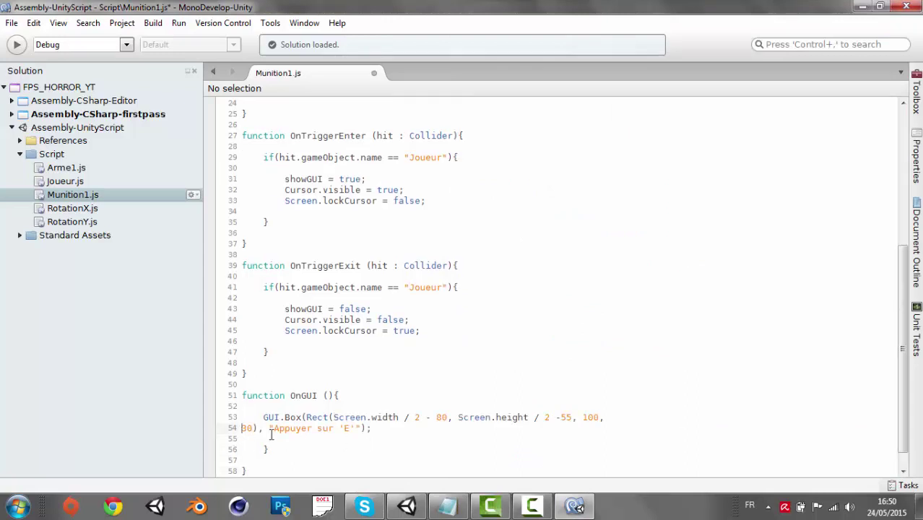
{"action": "key", "text": "BackSpace"}
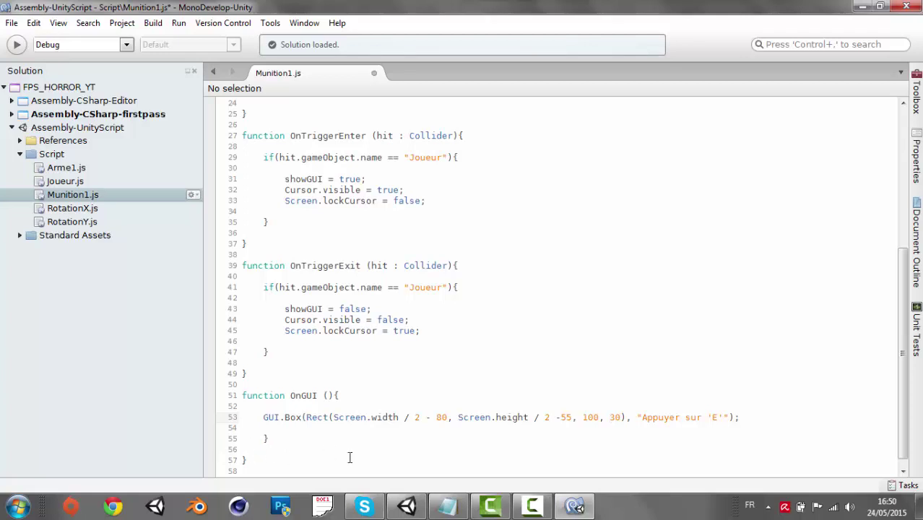
Fix the indentation of OnGUI's closing braces and remove the surplus trailing lines
{"action": "scroll", "coordinate": [438, 420], "scroll_direction": "down", "scroll_amount": 1}
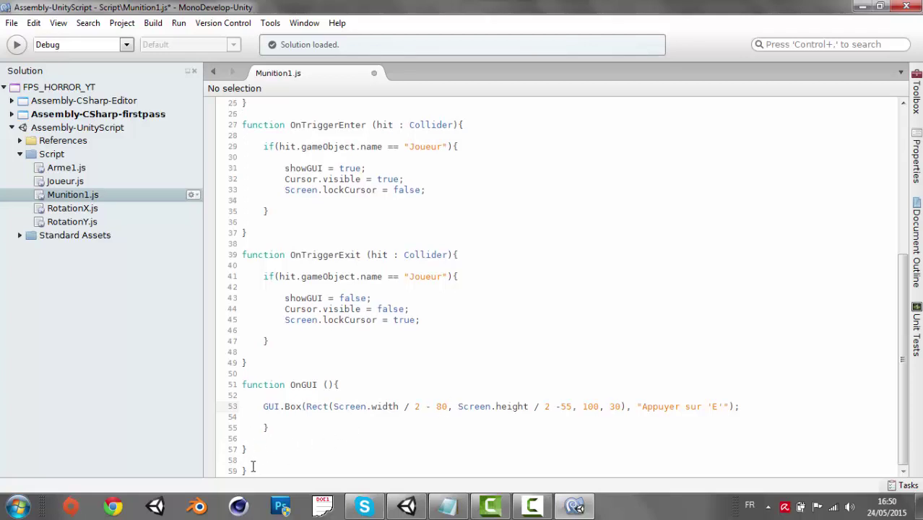
{"action": "left_click", "coordinate": [254, 427]}
{"action": "key", "text": "Tab"}
{"action": "left_click", "coordinate": [301, 427]}
{"action": "left_click", "coordinate": [283, 450]}
{"action": "left_click", "coordinate": [279, 449]}
{"action": "key", "text": "BackSpace"}
{"action": "key", "text": "BackSpace"}
{"action": "key", "text": "Delete"}
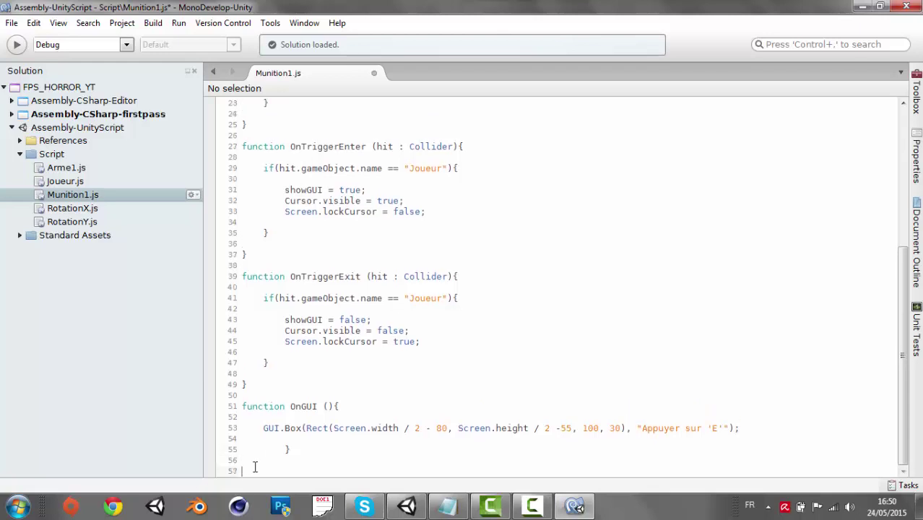
{"action": "key", "text": "Delete"}
{"action": "key", "text": "BackSpace"}
{"action": "key", "text": "shift+Tab"}
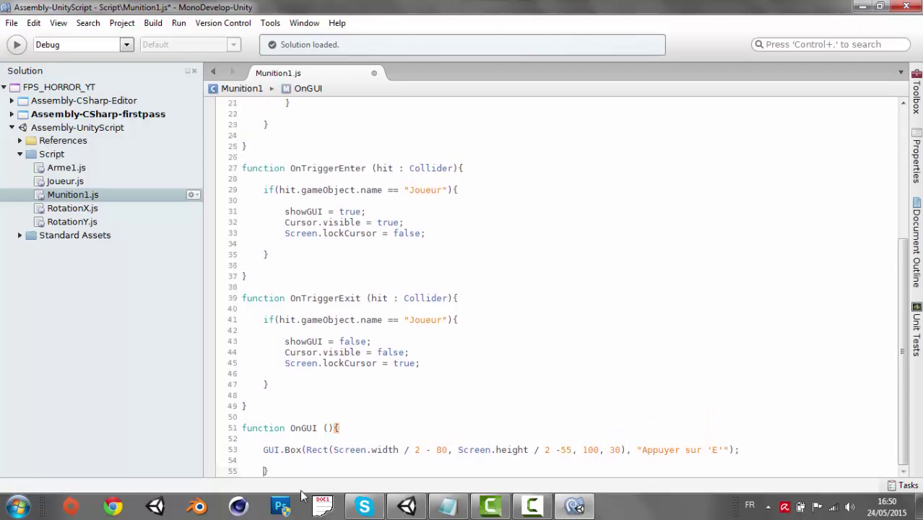
{"action": "key", "text": "shift+Tab"}
Save Munition1.js and minimize MonoDevelop
{"action": "left_click", "coordinate": [748, 449]}
{"action": "key", "text": "ctrl+s"}
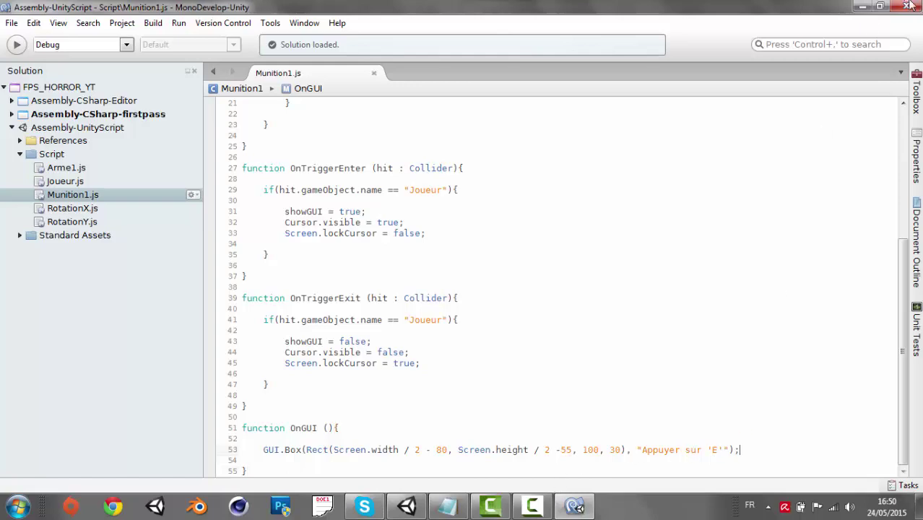
{"action": "left_click", "coordinate": [861, 7]}
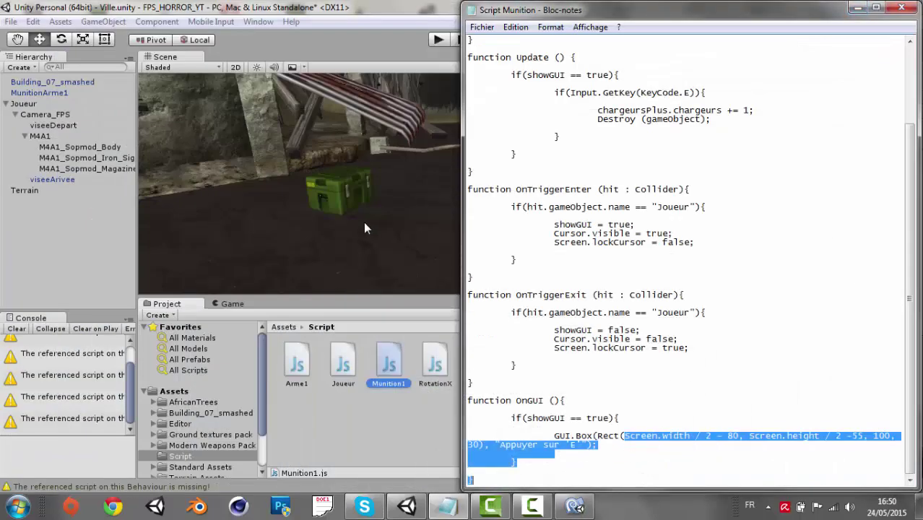
Open the Munition1.js line 18 error: operator '+' can't combine Arme1 and int
{"action": "left_click", "coordinate": [857, 8]}
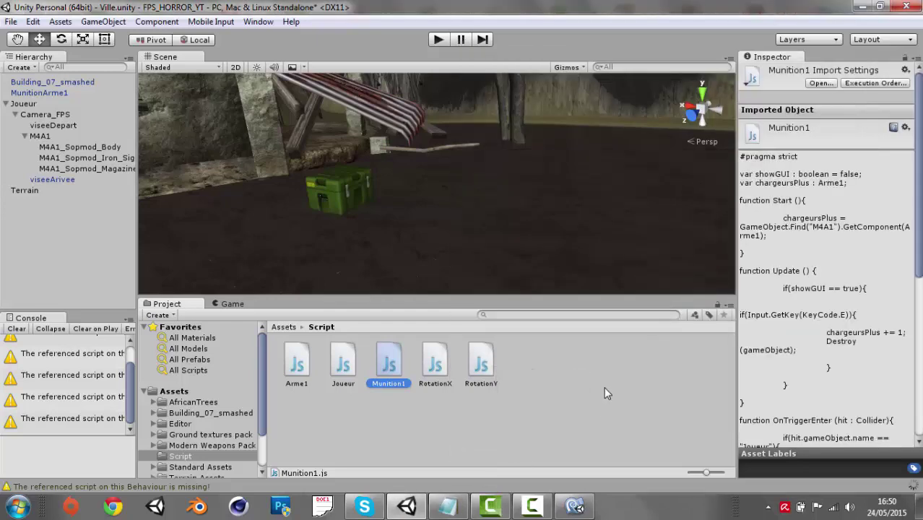
{"action": "left_click", "coordinate": [607, 393]}
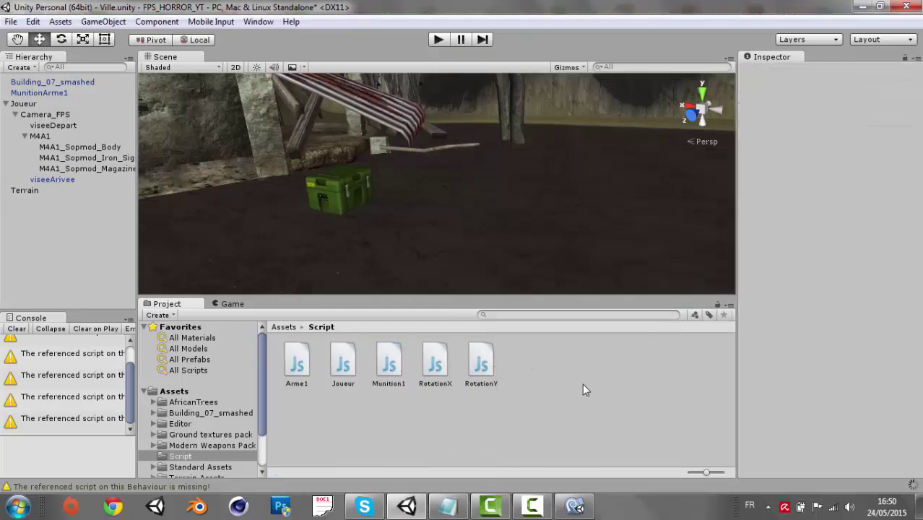
{"action": "left_click", "coordinate": [102, 421]}
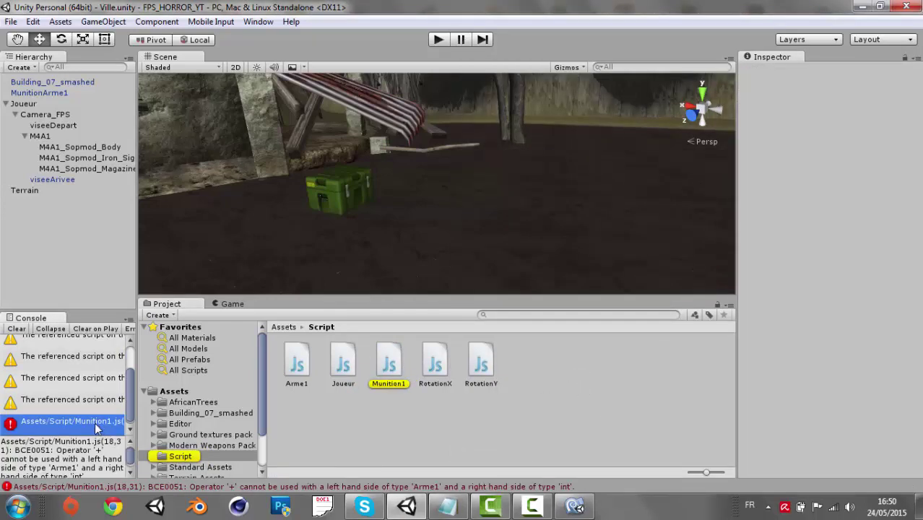
{"action": "double_click", "coordinate": [95, 423]}
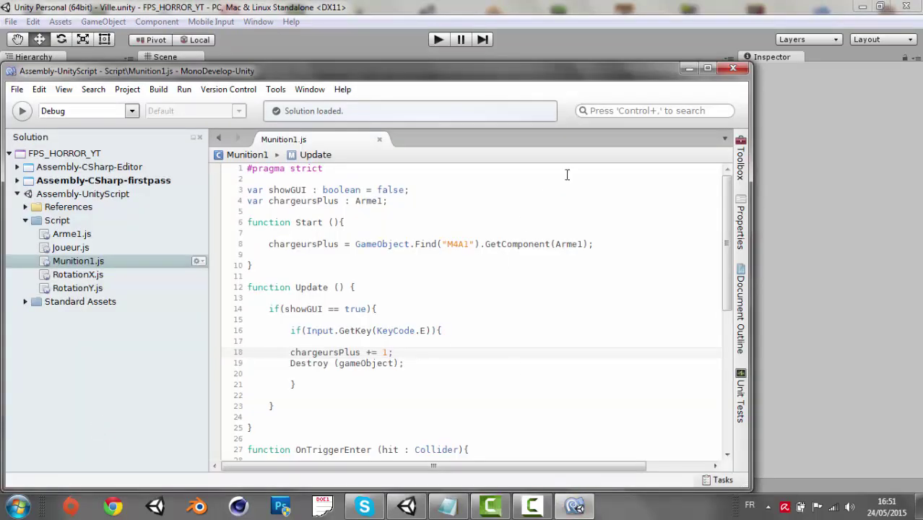
Compare with the Notepad reference script and select chargeursPlus on line 18
{"action": "scroll", "coordinate": [463, 351], "scroll_direction": "down", "scroll_amount": 1}
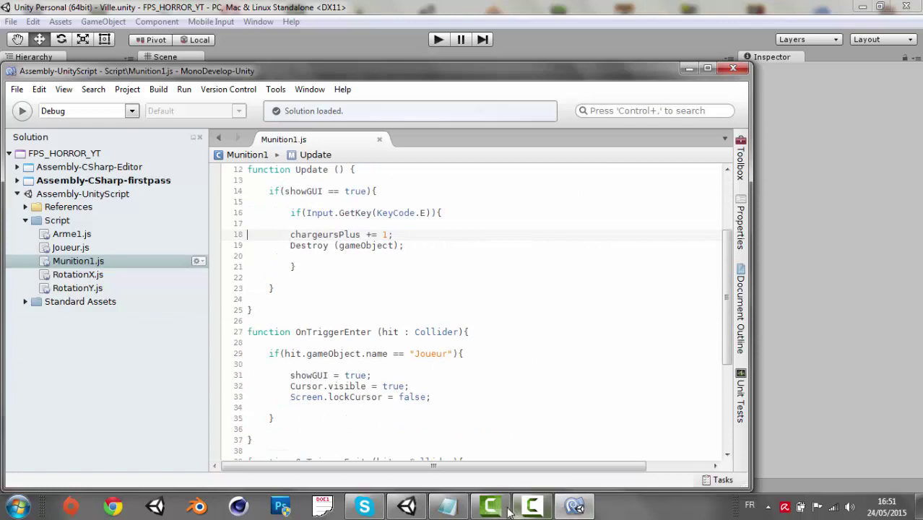
{"action": "key", "text": "alt+Tab"}
{"action": "scroll", "coordinate": [654, 312], "scroll_direction": "up", "scroll_amount": 3}
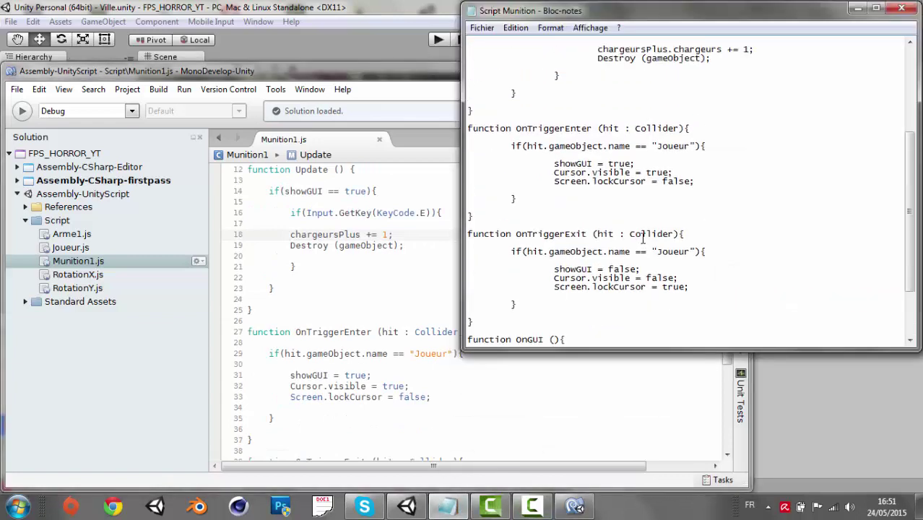
{"action": "scroll", "coordinate": [639, 238], "scroll_direction": "up", "scroll_amount": 5}
{"action": "scroll", "coordinate": [640, 248], "scroll_direction": "up", "scroll_amount": 2}
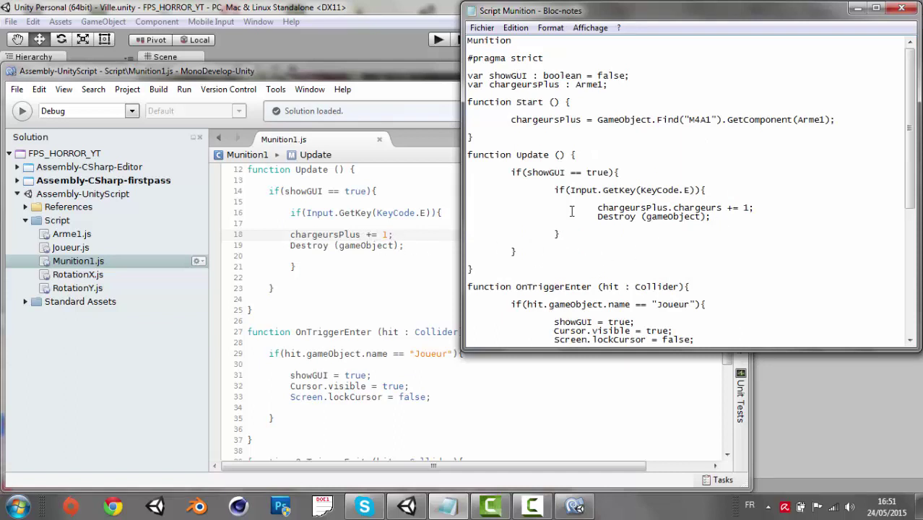
{"action": "left_click", "coordinate": [856, 9]}
{"action": "scroll", "coordinate": [314, 238], "scroll_direction": "up", "scroll_amount": 4}
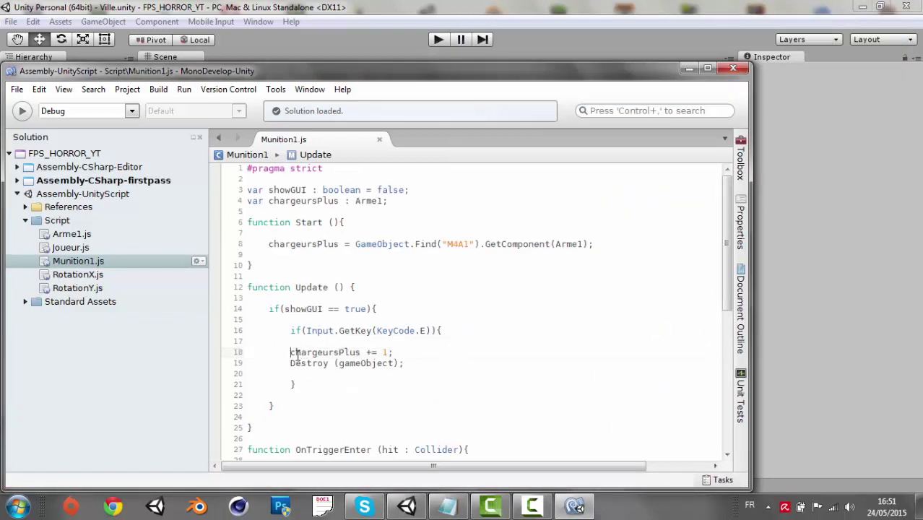
{"action": "left_click_drag", "start_coordinate": [291, 354], "coordinate": [360, 354]}
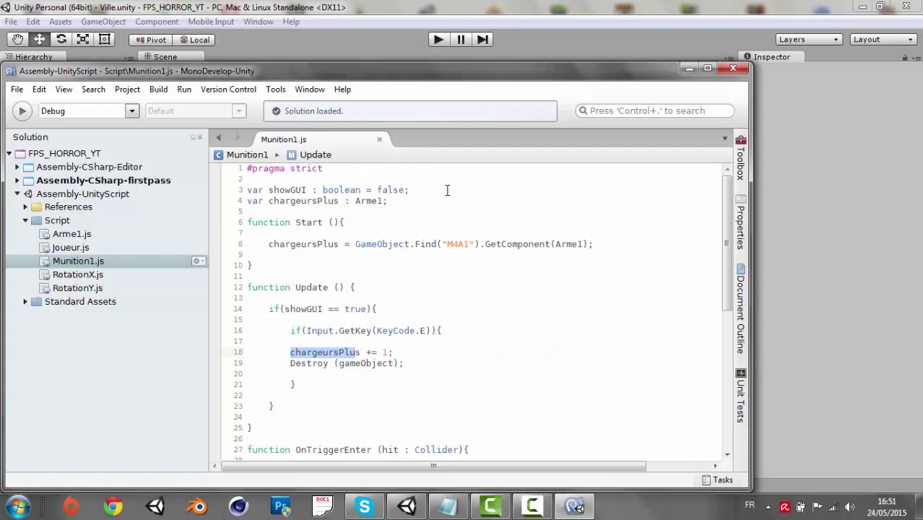
Open Arme1.js and check its chargeurs variable declaration on line 4
{"action": "left_click", "coordinate": [692, 68]}
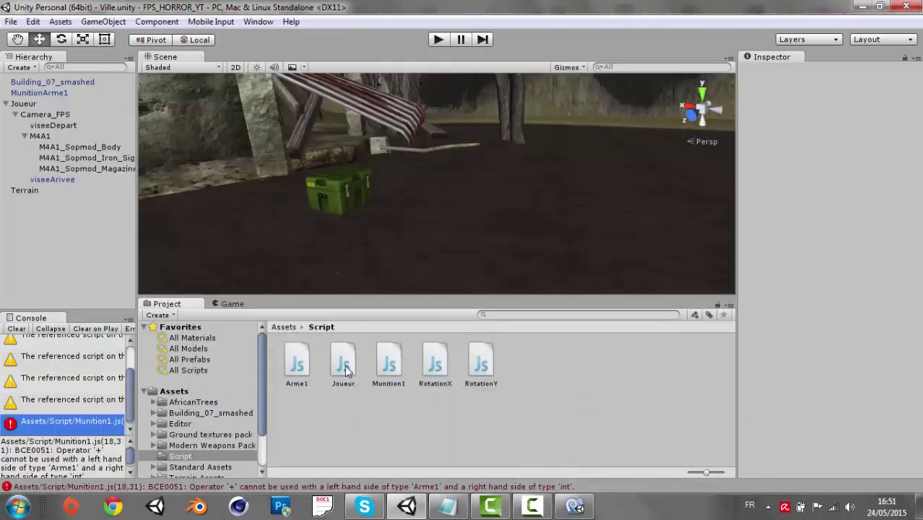
{"action": "left_click", "coordinate": [301, 366]}
{"action": "double_click", "coordinate": [302, 367]}
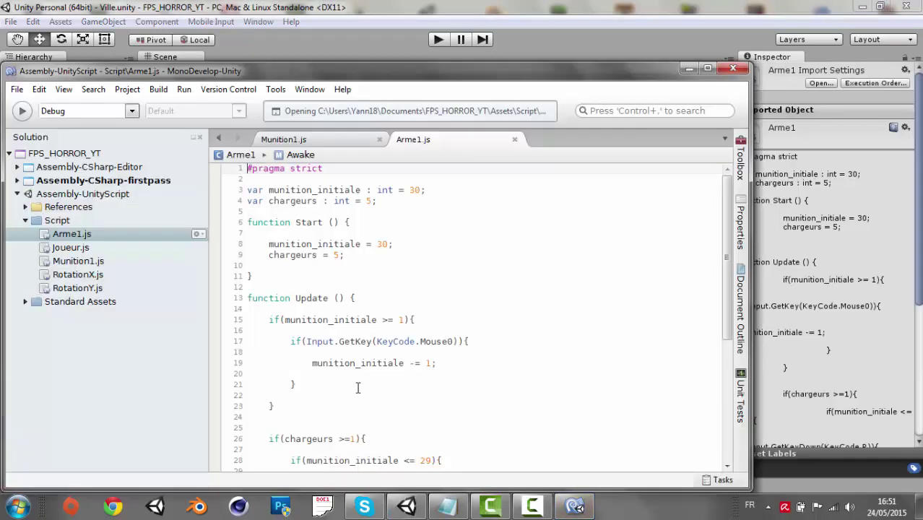
{"action": "left_click", "coordinate": [707, 69]}
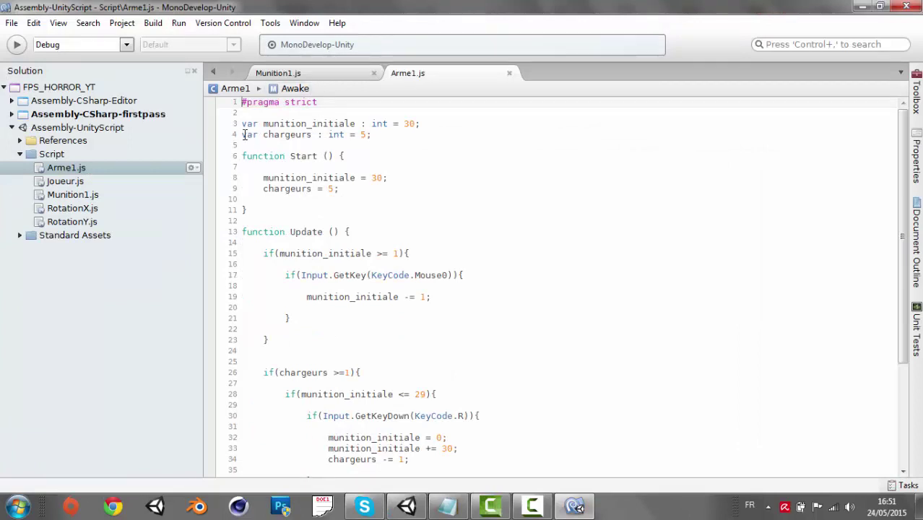
{"action": "left_click_drag", "start_coordinate": [244, 135], "coordinate": [313, 135]}
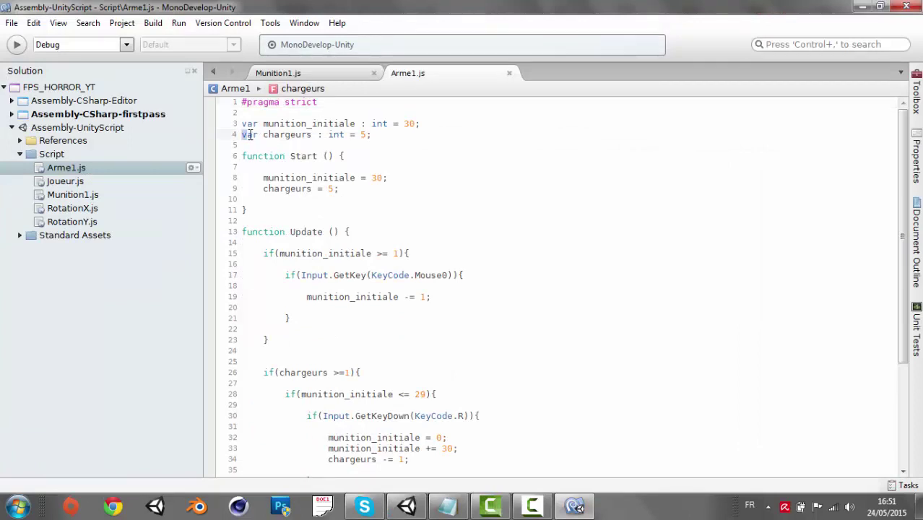
{"action": "left_click", "coordinate": [371, 135]}
Change line 18 to chargeursPlus.chargeurs += 1 and save Munition1.js
{"action": "left_click", "coordinate": [322, 73]}
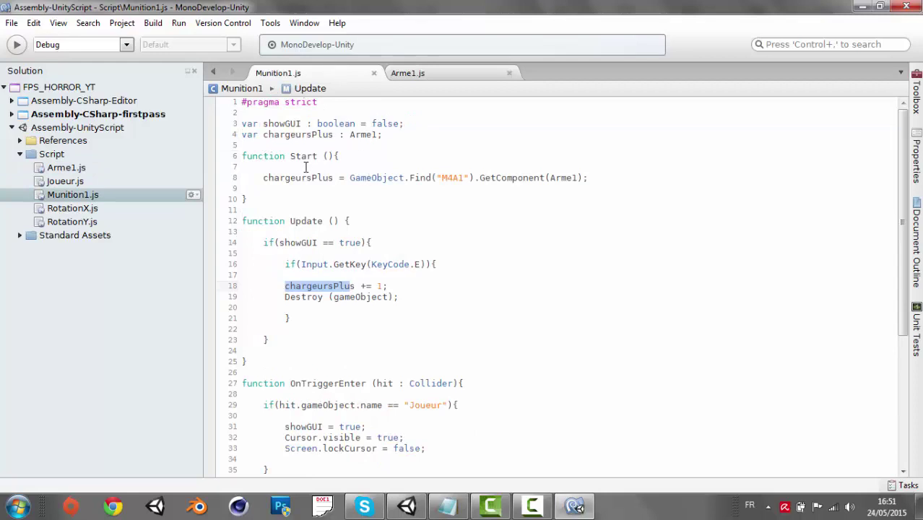
{"action": "left_click_drag", "start_coordinate": [263, 178], "coordinate": [403, 179]}
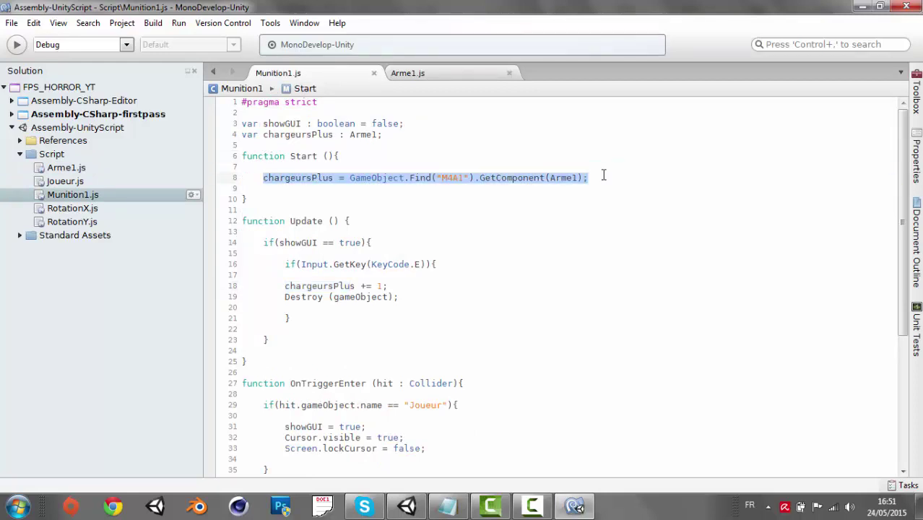
{"action": "mouse_move", "coordinate": [403, 179]}
{"action": "left_mouse_down"}
{"action": "mouse_move", "coordinate": [604, 186]}
{"action": "mouse_move", "coordinate": [592, 178]}
{"action": "left_mouse_up"}
{"action": "left_click", "coordinate": [403, 299]}
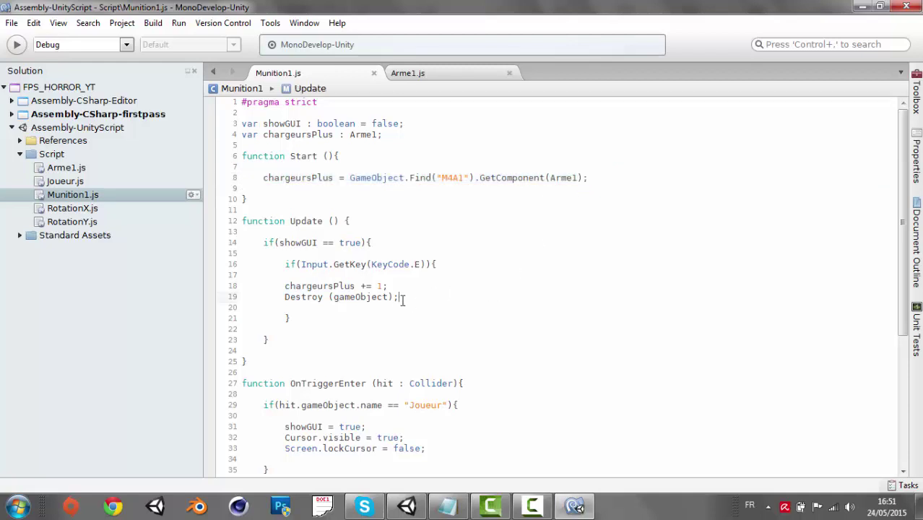
{"action": "left_click", "coordinate": [356, 287]}
{"action": "type", "text": "."}
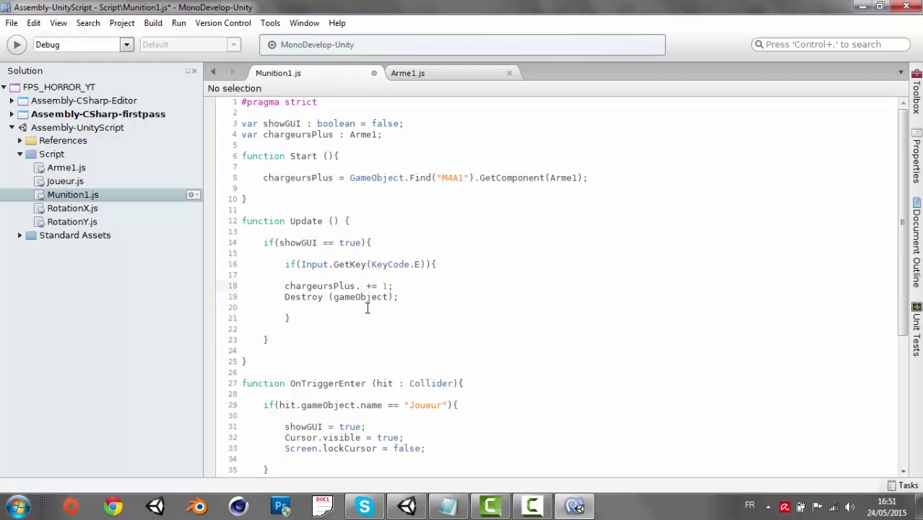
{"action": "type", "text": "chargeur"}
{"action": "type", "text": "s"}
{"action": "key", "text": "ctrl+s"}
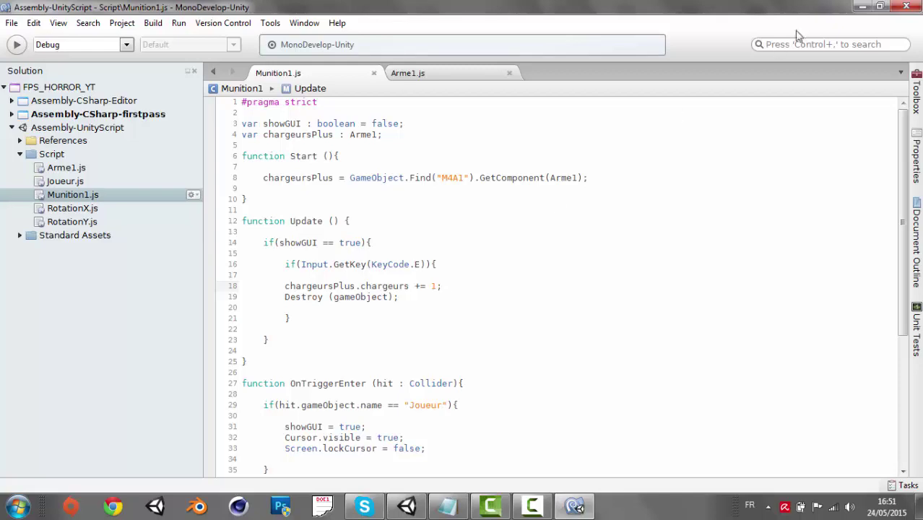
{"action": "key", "text": "alt+Tab"}
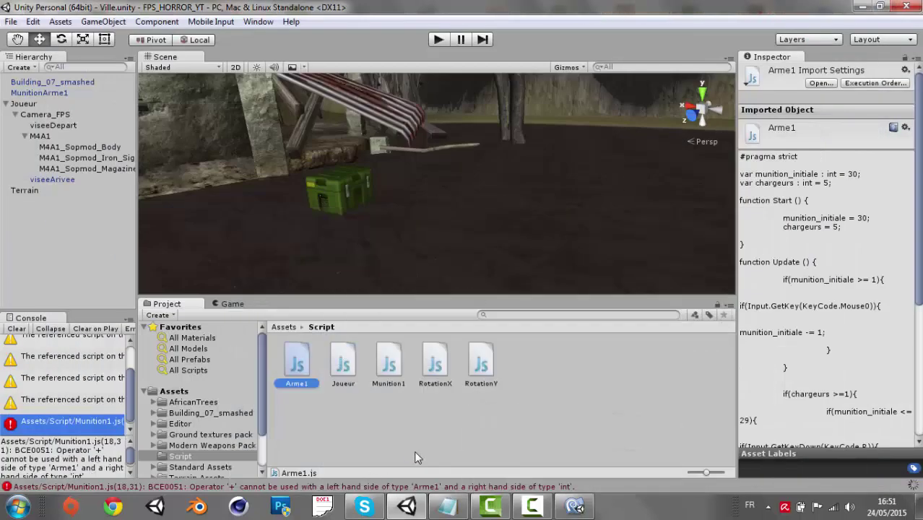
Attach the Munition1 script to MunitionArme1 in the Hierarchy
{"action": "left_click", "coordinate": [349, 406]}
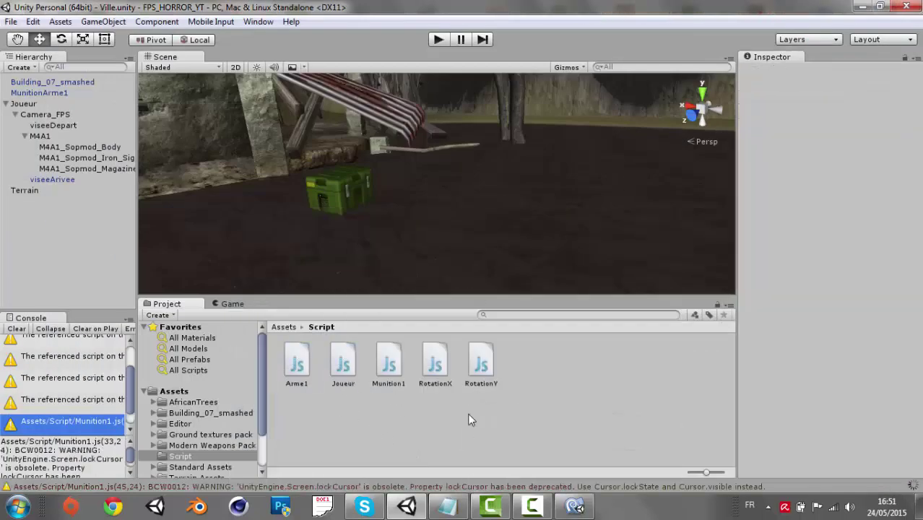
{"action": "left_click_drag", "start_coordinate": [402, 361], "coordinate": [65, 94]}
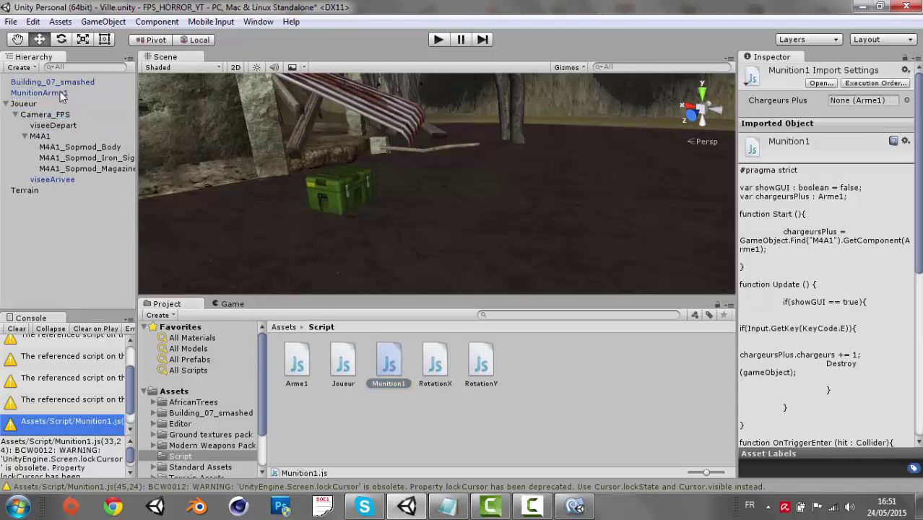
{"action": "left_click", "coordinate": [63, 93]}
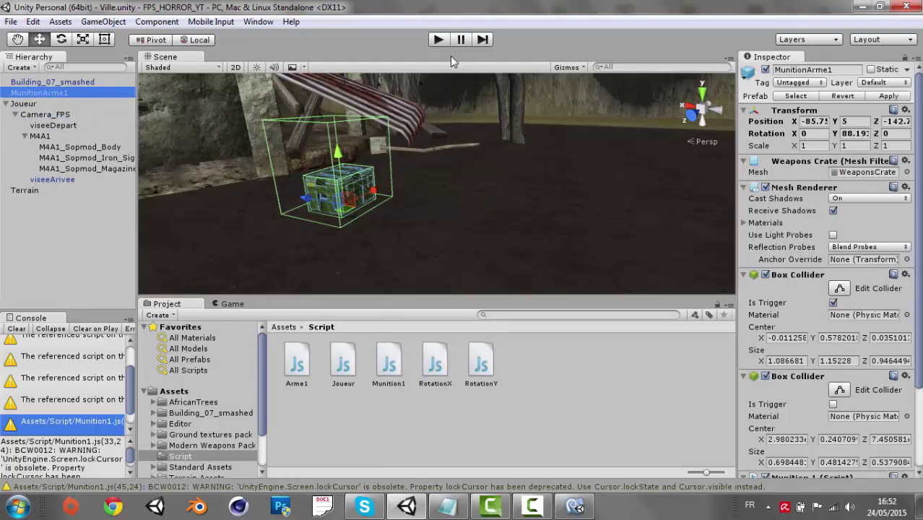
Play-test by walking to the ammo crate and pressing E, confirming Chargeurs goes from 5 to 6
{"action": "left_click", "coordinate": [438, 40]}
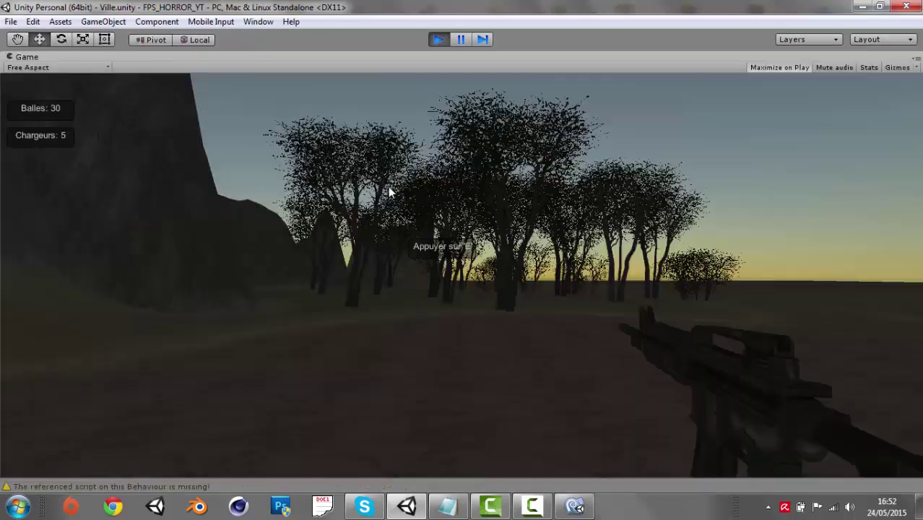
{"action": "key", "text": "w"}
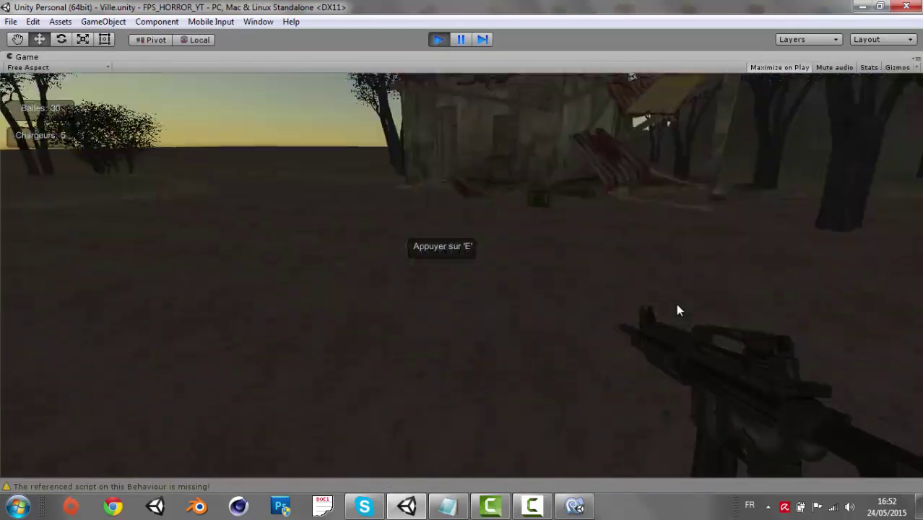
{"action": "left_click", "coordinate": [677, 309]}
{"action": "key", "text": "w"}
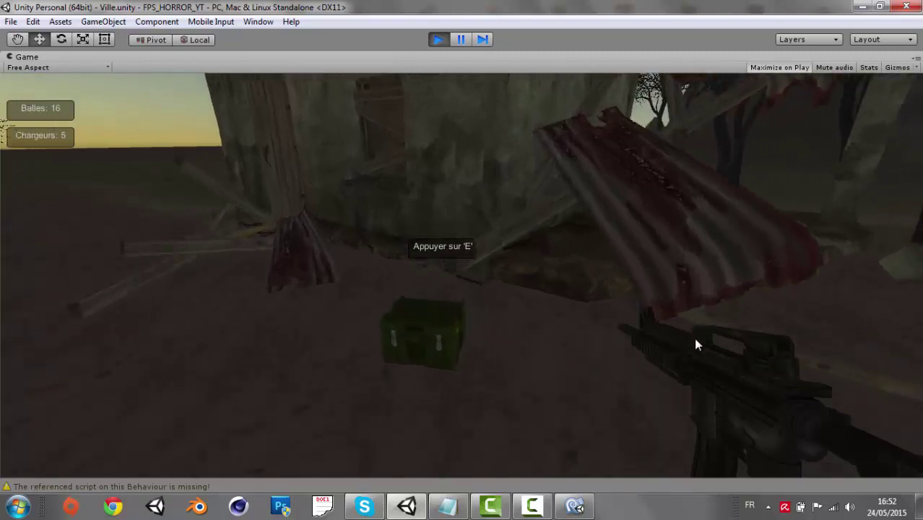
{"action": "key", "text": "e"}
{"action": "key", "text": "w"}
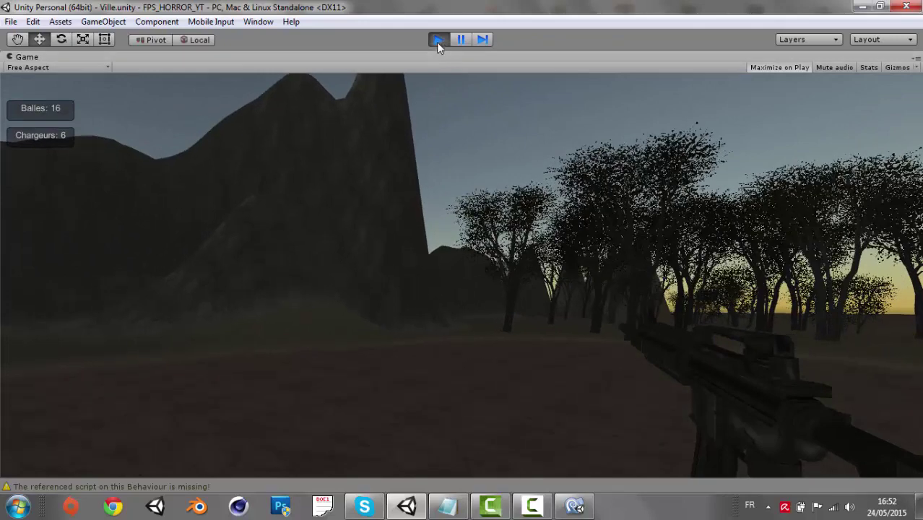
{"action": "left_click", "coordinate": [437, 42]}
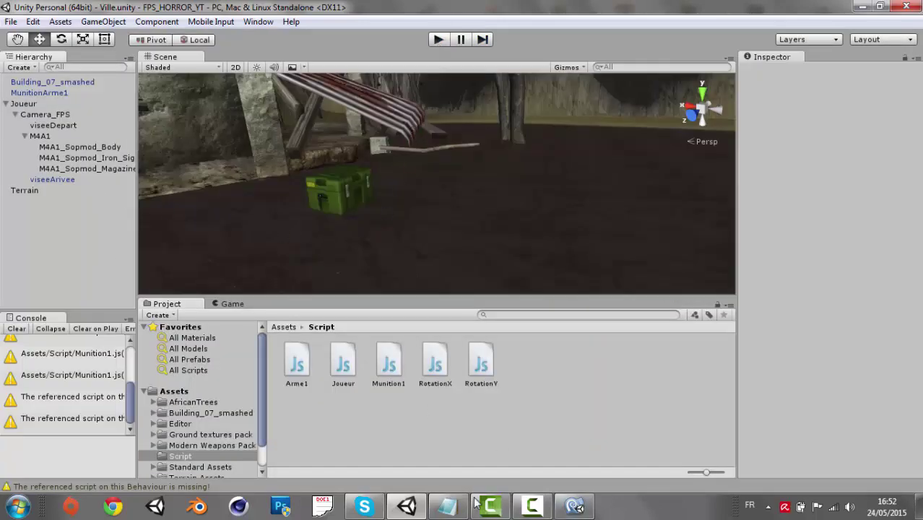
Run the game in Play mode once more, then stop it
{"action": "left_click", "coordinate": [447, 506]}
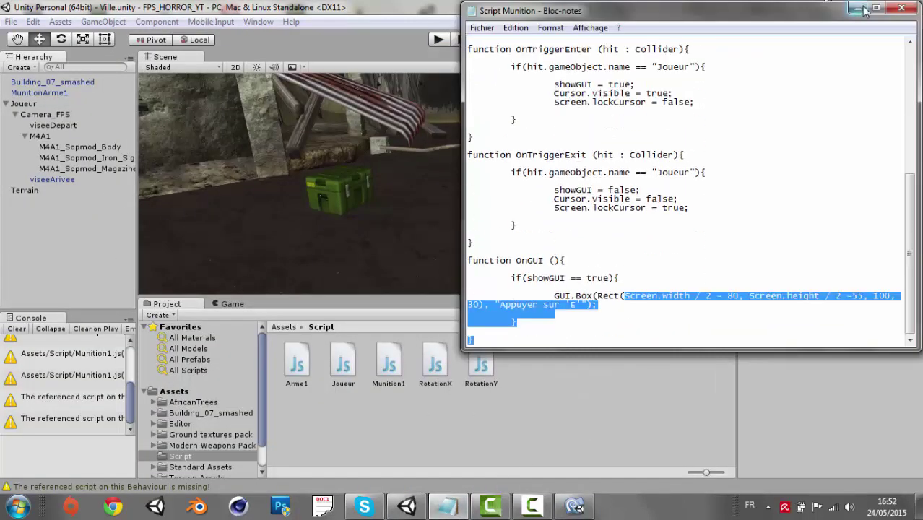
{"action": "left_click", "coordinate": [857, 8]}
{"action": "left_click", "coordinate": [462, 199]}
{"action": "left_click", "coordinate": [439, 40]}
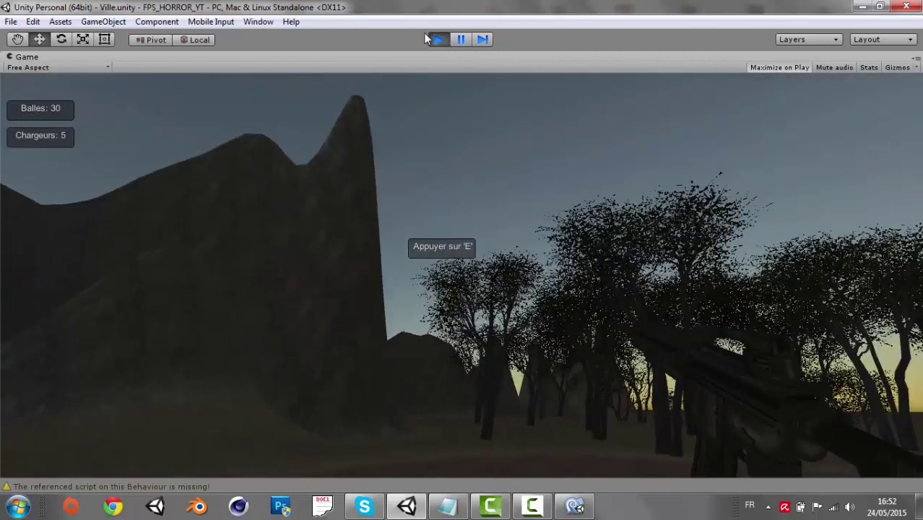
{"action": "left_click", "coordinate": [437, 39]}
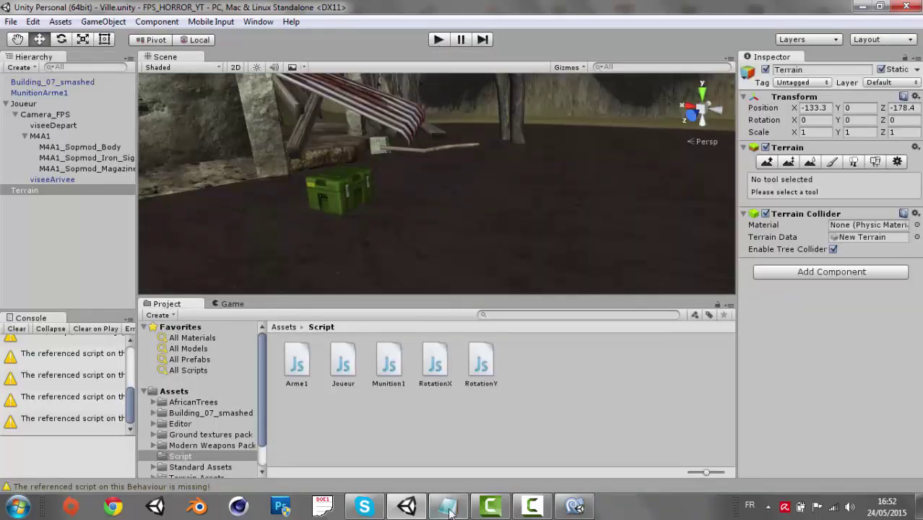
Review the Notepad reference script's OnGUI code, then return to Munition1.js
{"action": "left_click", "coordinate": [448, 509]}
{"action": "left_click", "coordinate": [880, 8]}
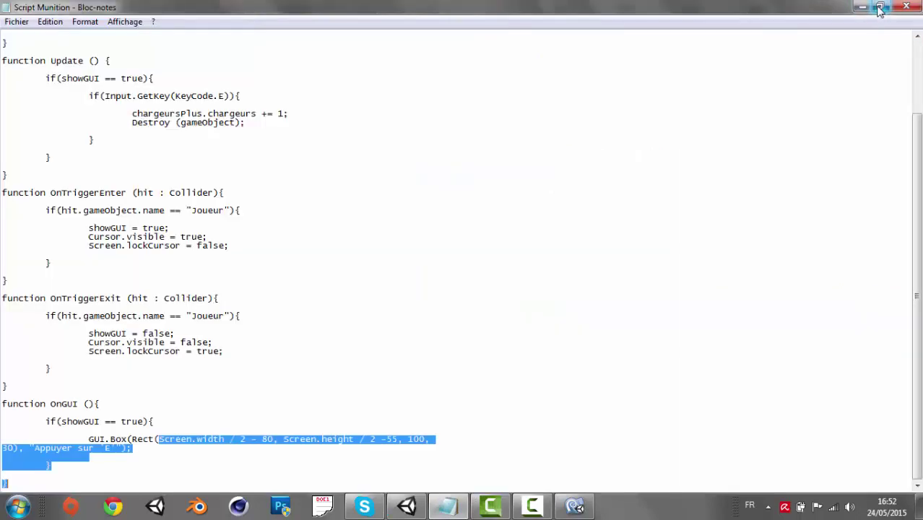
{"action": "left_click", "coordinate": [879, 7]}
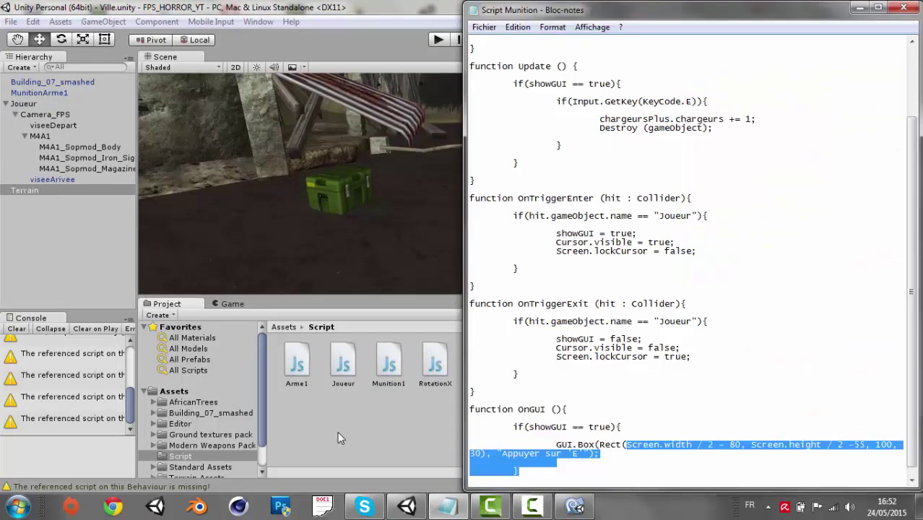
{"action": "left_click", "coordinate": [575, 507]}
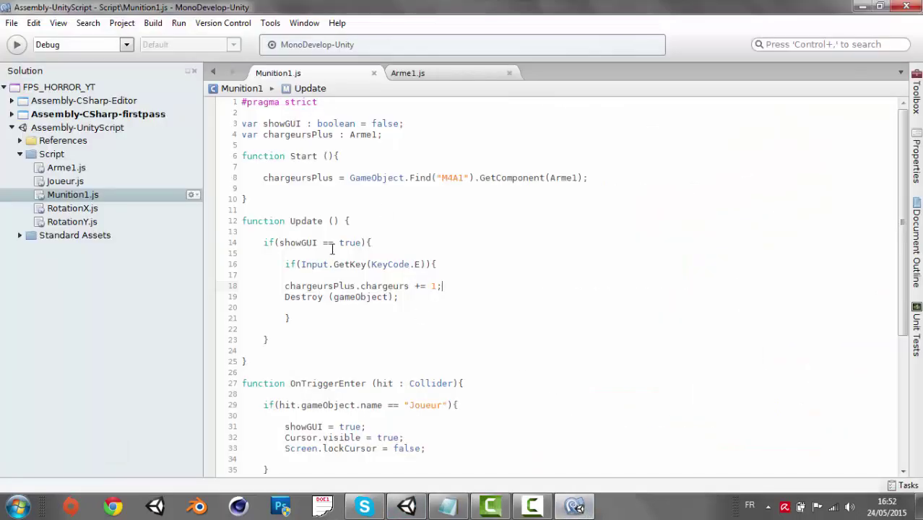
{"action": "left_click", "coordinate": [509, 73]}
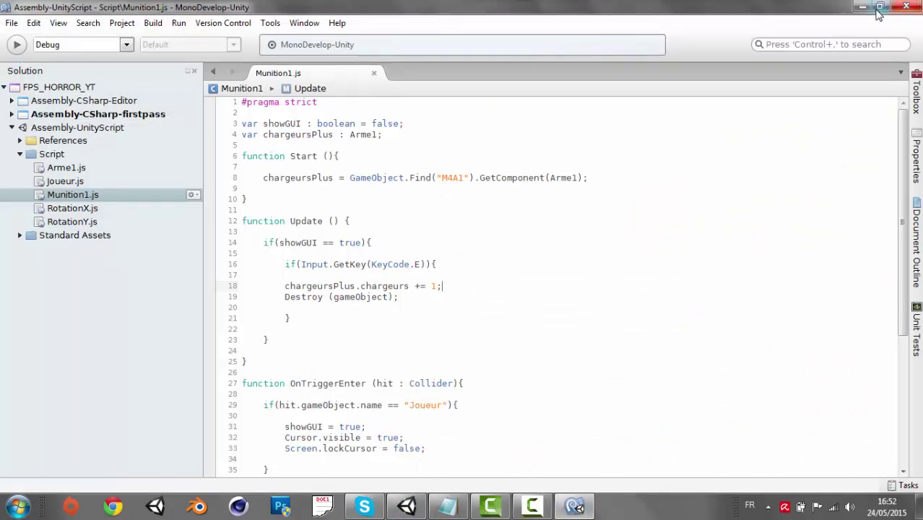
{"action": "scroll", "coordinate": [416, 251], "scroll_direction": "down", "scroll_amount": 6}
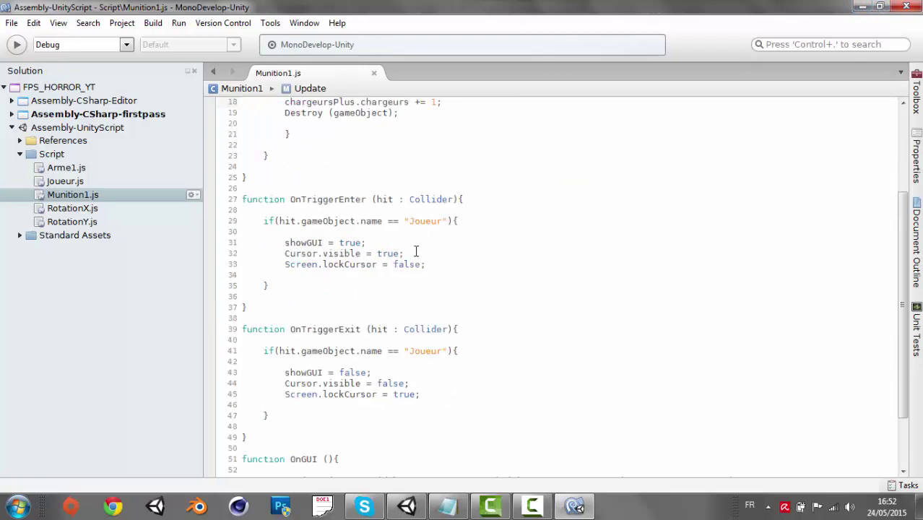
{"action": "scroll", "coordinate": [331, 354], "scroll_direction": "down", "scroll_amount": 1}
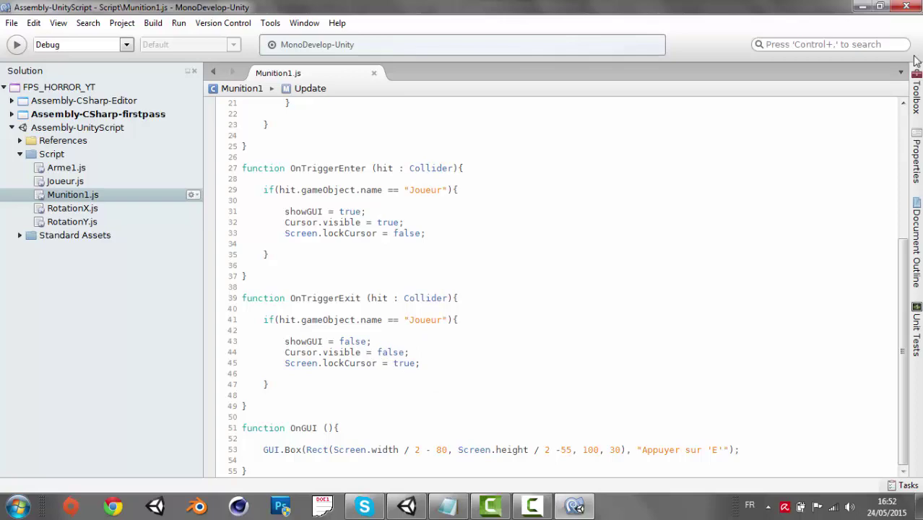
{"action": "left_click", "coordinate": [861, 7]}
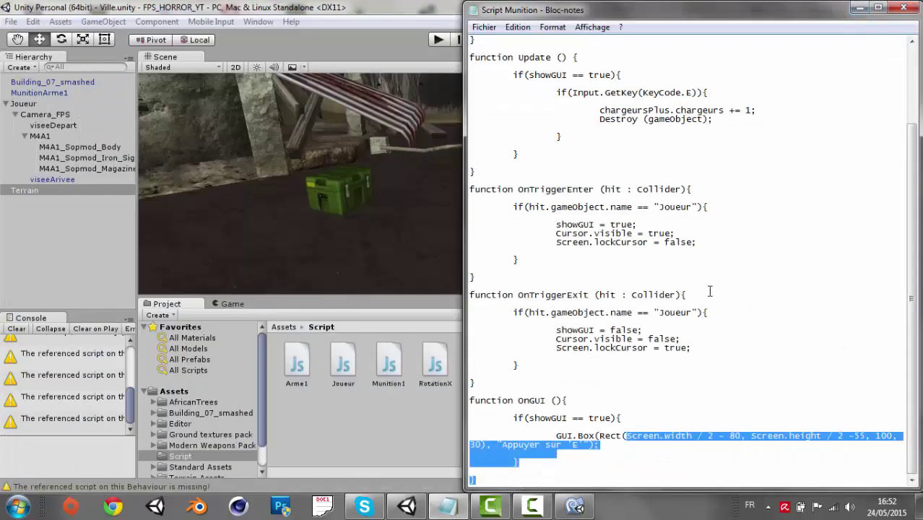
{"action": "scroll", "coordinate": [591, 360], "scroll_direction": "up", "scroll_amount": 4}
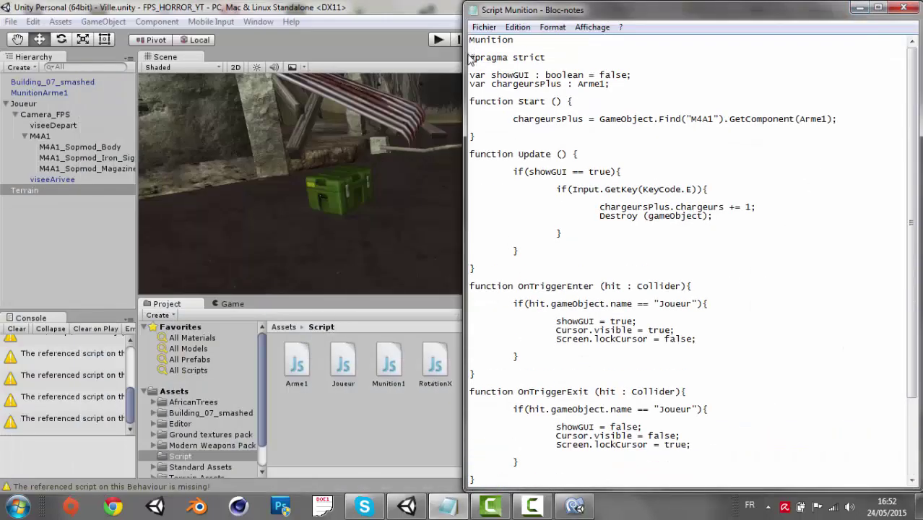
{"action": "left_click_drag", "start_coordinate": [472, 57], "coordinate": [895, 511]}
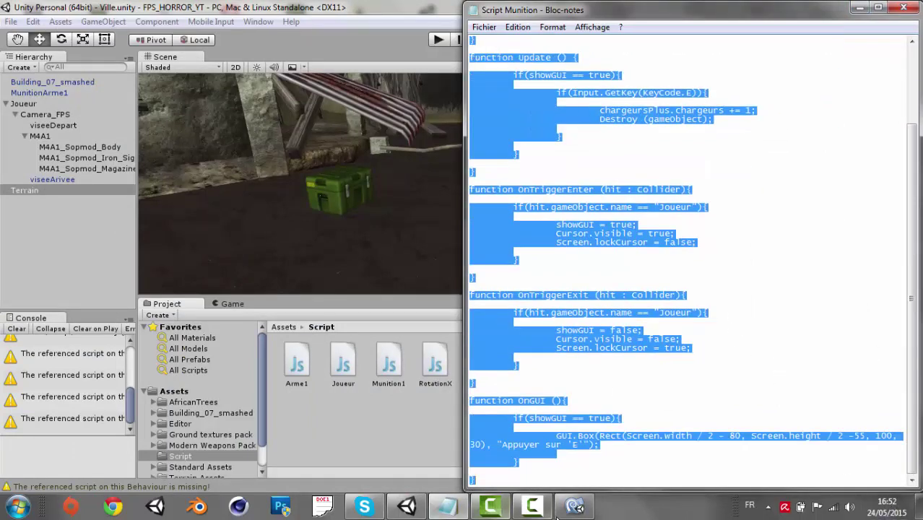
{"action": "left_click", "coordinate": [491, 505]}
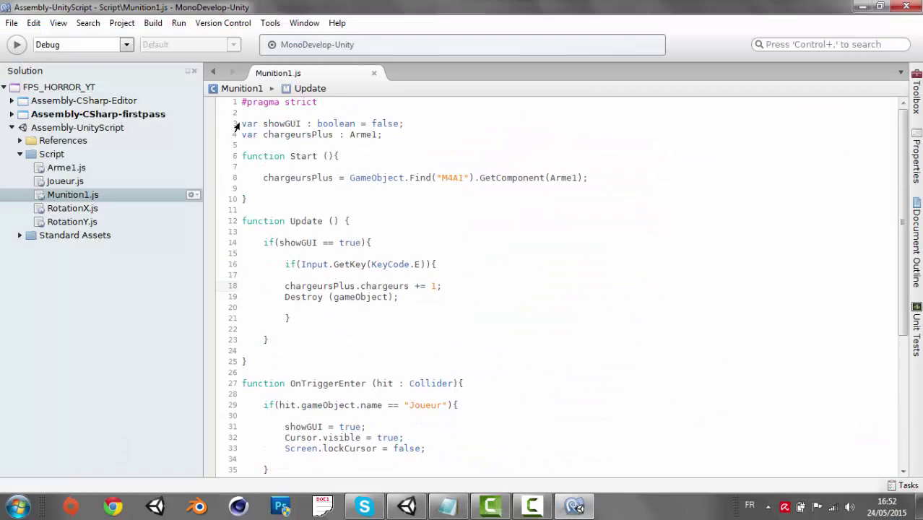
Paste the Notepad code over Munition1.js, undo it to keep the original, then minimize MonoDevelop
{"action": "key", "text": "ctrl+a"}
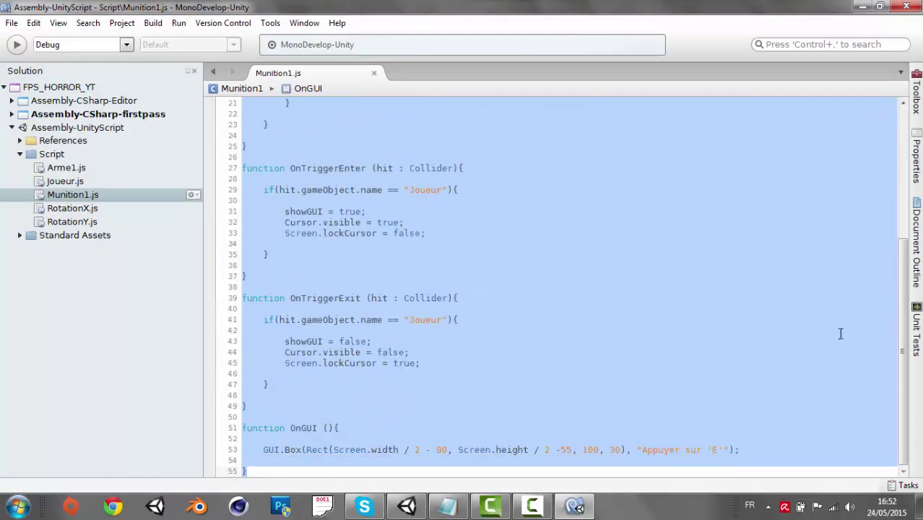
{"action": "scroll", "coordinate": [438, 141], "scroll_direction": "up", "scroll_amount": 7}
{"action": "left_click", "coordinate": [252, 101]}
{"action": "key", "text": "ctrl+a"}
{"action": "key", "text": "ctrl+v"}
{"action": "scroll", "coordinate": [470, 305], "scroll_direction": "up", "scroll_amount": 8}
{"action": "scroll", "coordinate": [400, 278], "scroll_direction": "down", "scroll_amount": 8}
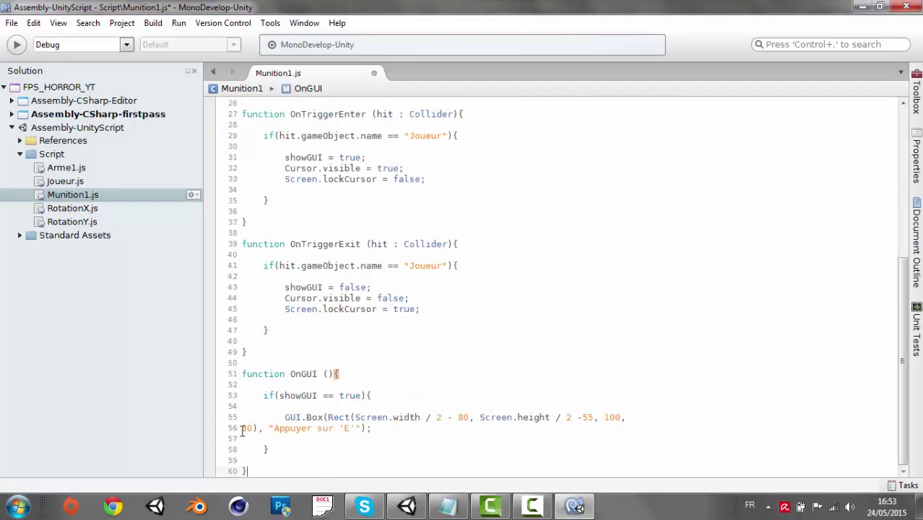
{"action": "key", "text": "ctrl+z"}
{"action": "left_click", "coordinate": [256, 471]}
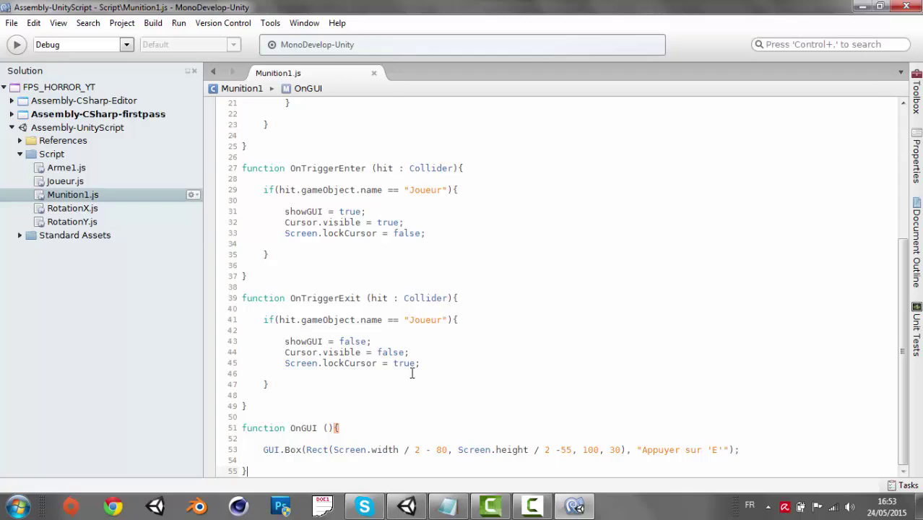
{"action": "left_click", "coordinate": [861, 6]}
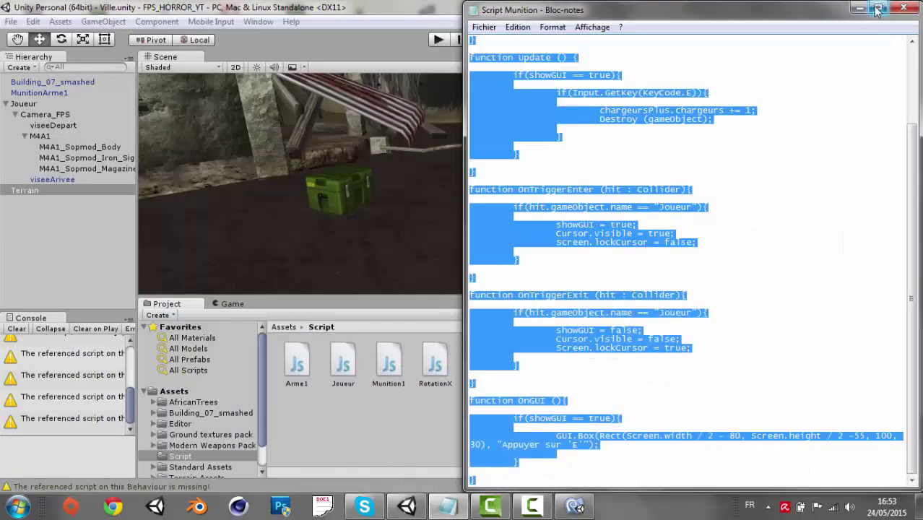
{"action": "left_click", "coordinate": [859, 8]}
{"action": "left_click", "coordinate": [438, 41]}
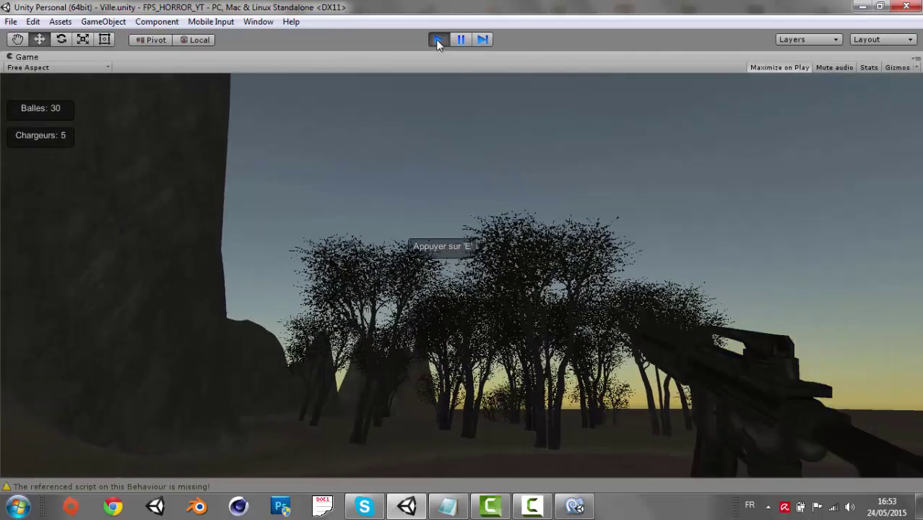
{"action": "left_click", "coordinate": [437, 41]}
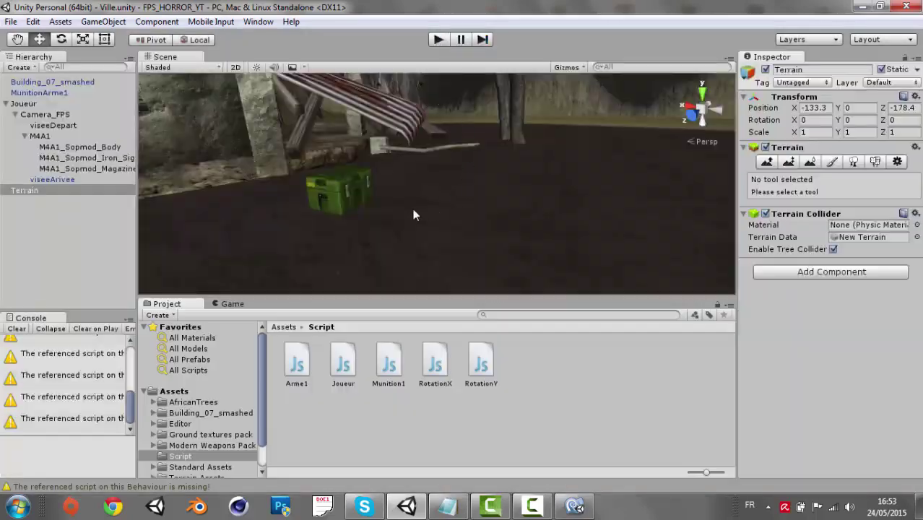
{"action": "middle_click_drag", "start_coordinate": [299, 226], "coordinate": [132, 201]}
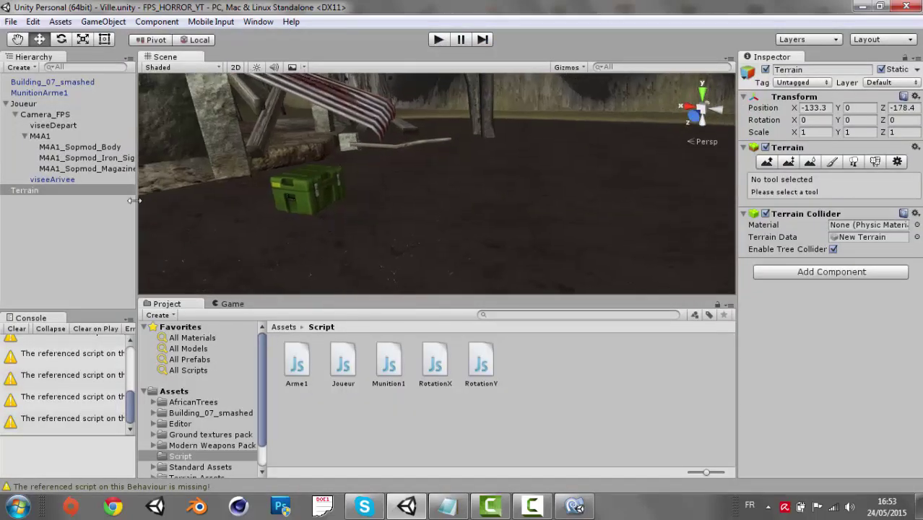
{"action": "left_click", "coordinate": [42, 256]}
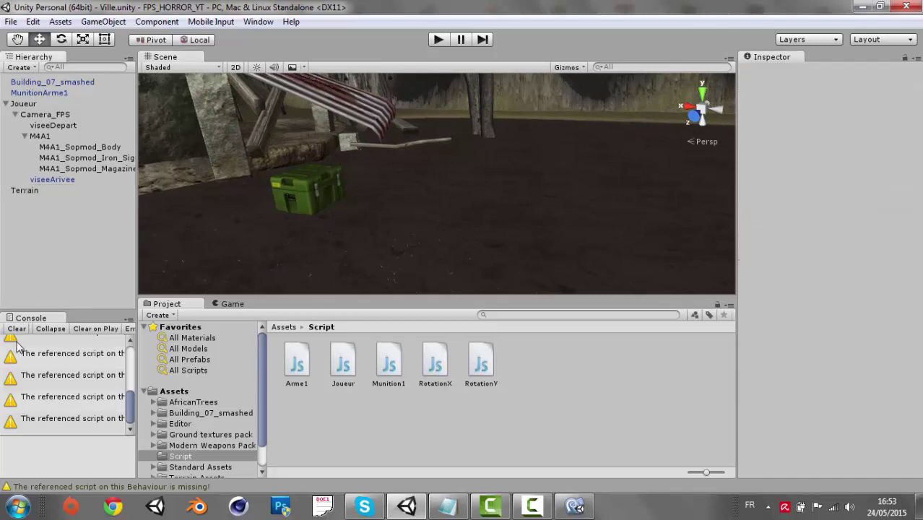
Open the Script Viser text file via Fichier > Ouvrir
{"action": "left_click", "coordinate": [447, 506]}
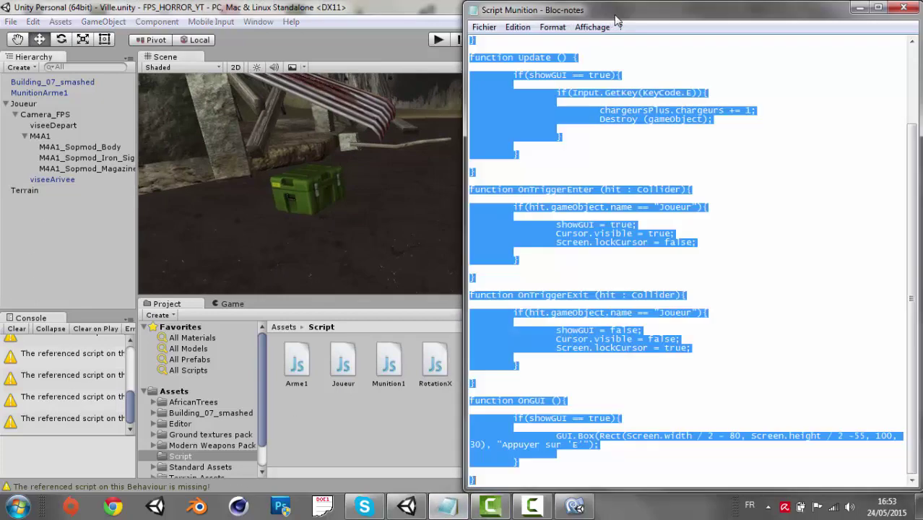
{"action": "left_click", "coordinate": [484, 26]}
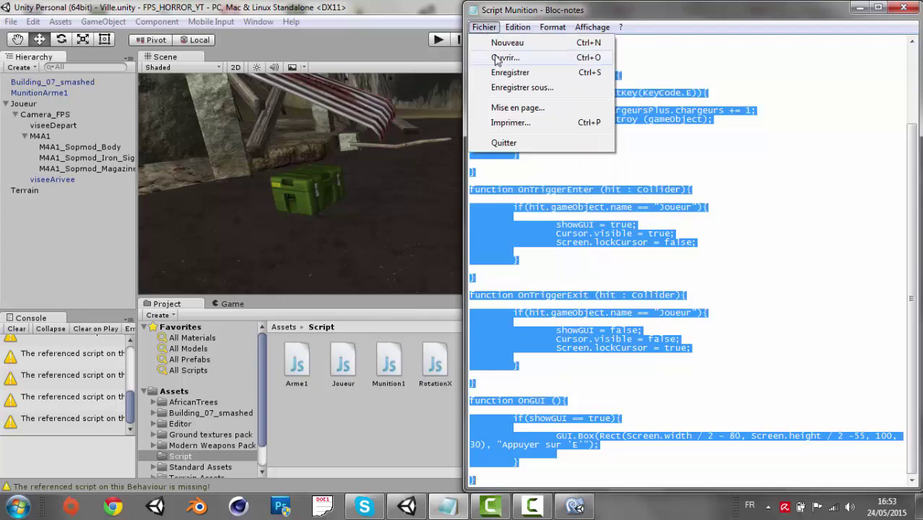
{"action": "left_click", "coordinate": [499, 57]}
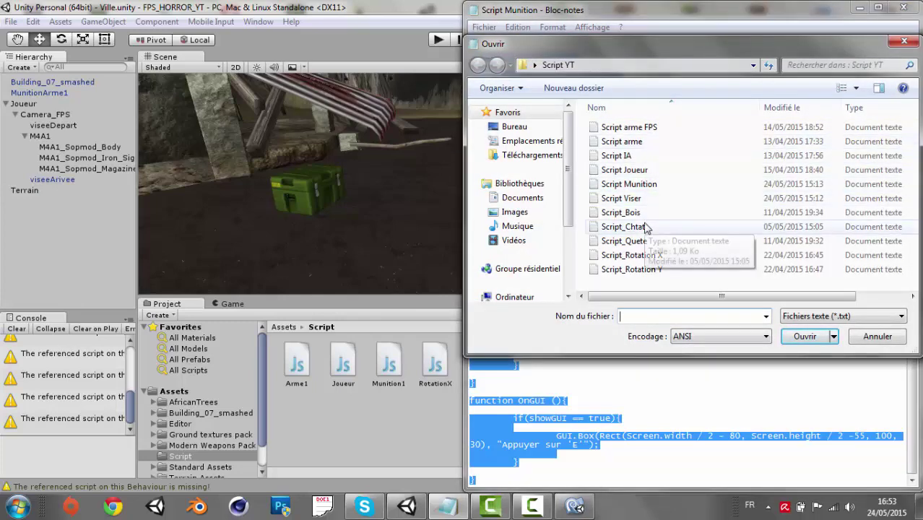
{"action": "double_click", "coordinate": [621, 198]}
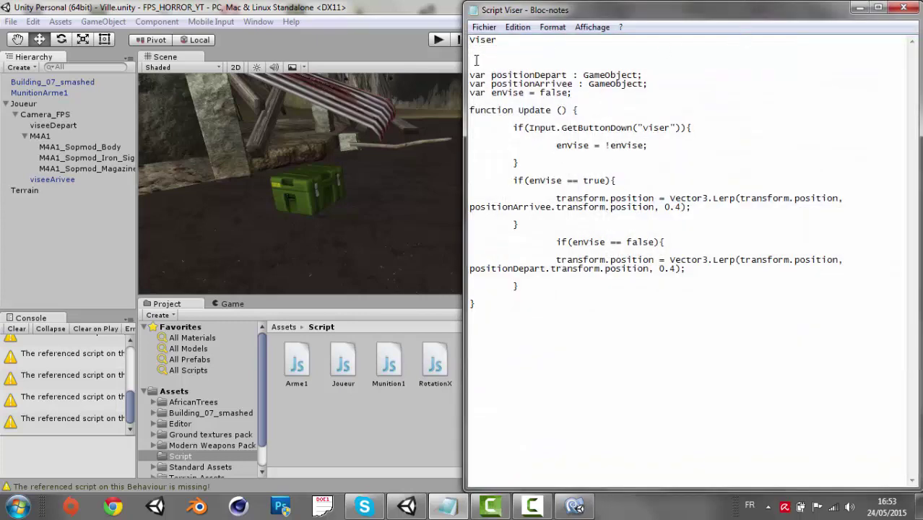
Review the Script Viser code, highlighting its GameObject and envise variable declarations
{"action": "mouse_move", "coordinate": [470, 58]}
{"action": "left_mouse_down"}
{"action": "mouse_move", "coordinate": [699, 250]}
{"action": "mouse_move", "coordinate": [517, 327]}
{"action": "left_mouse_up"}
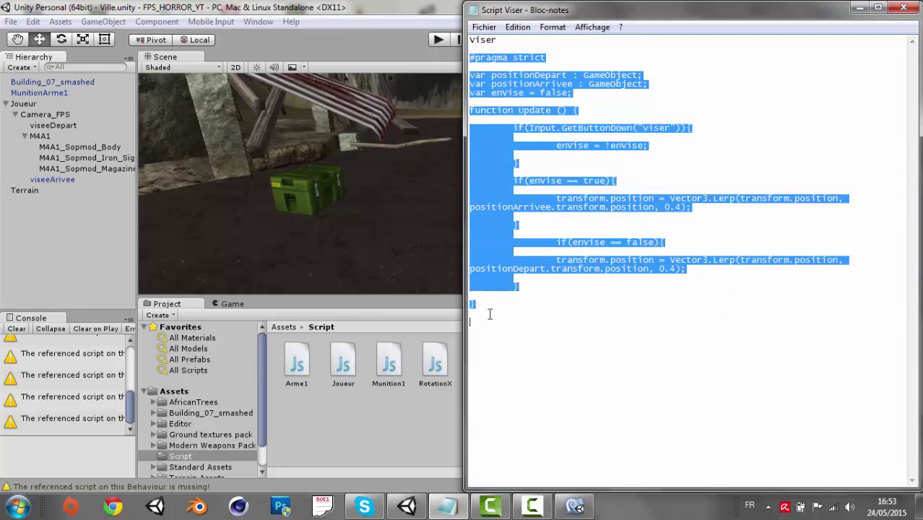
{"action": "left_click", "coordinate": [484, 308]}
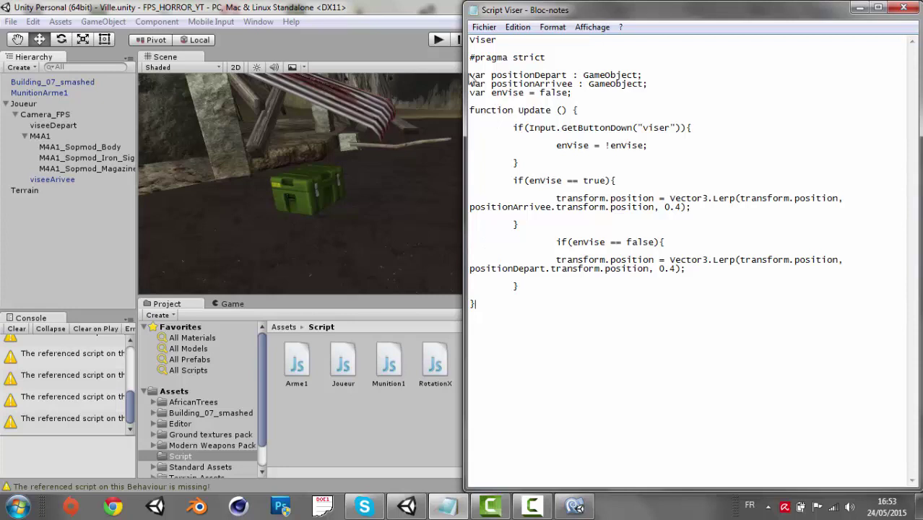
{"action": "left_click_drag", "start_coordinate": [470, 75], "coordinate": [705, 376]}
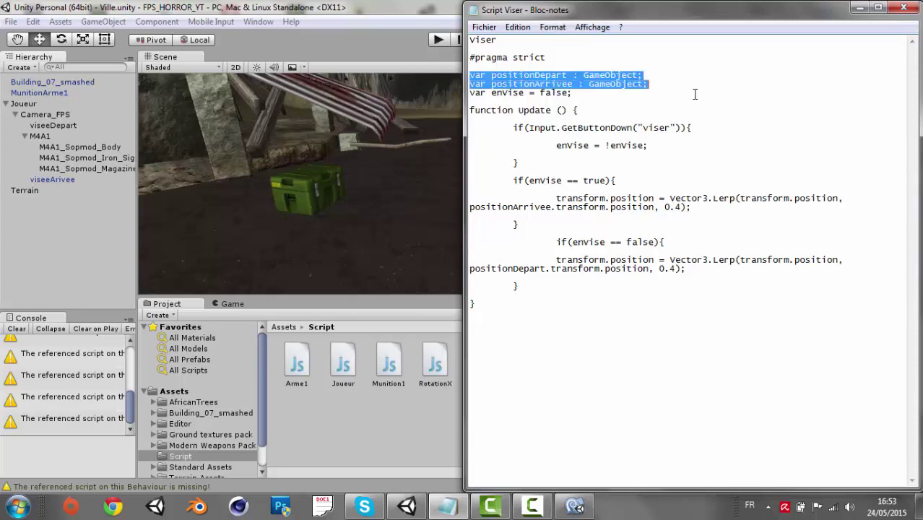
{"action": "left_click", "coordinate": [488, 307]}
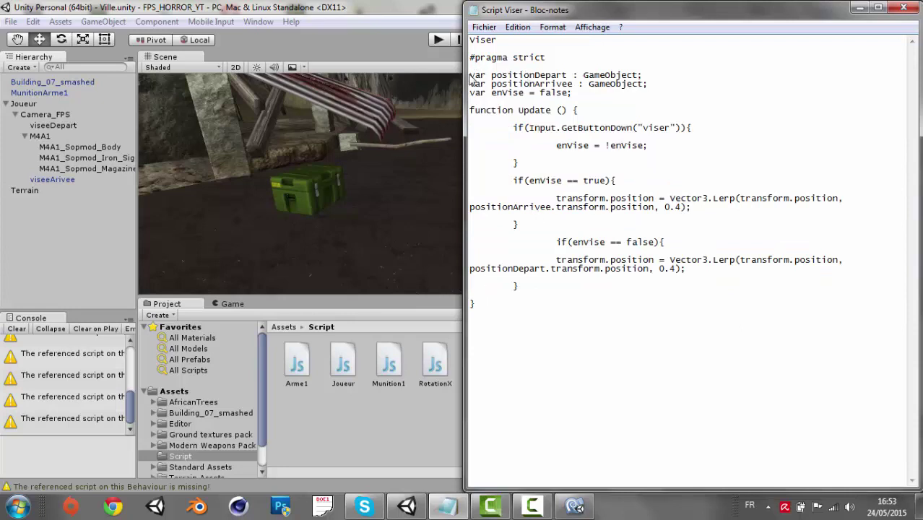
{"action": "left_click_drag", "start_coordinate": [470, 75], "coordinate": [643, 85]}
{"action": "left_click", "coordinate": [685, 75]}
{"action": "left_click_drag", "start_coordinate": [545, 92], "coordinate": [578, 93]}
{"action": "left_click", "coordinate": [614, 94]}
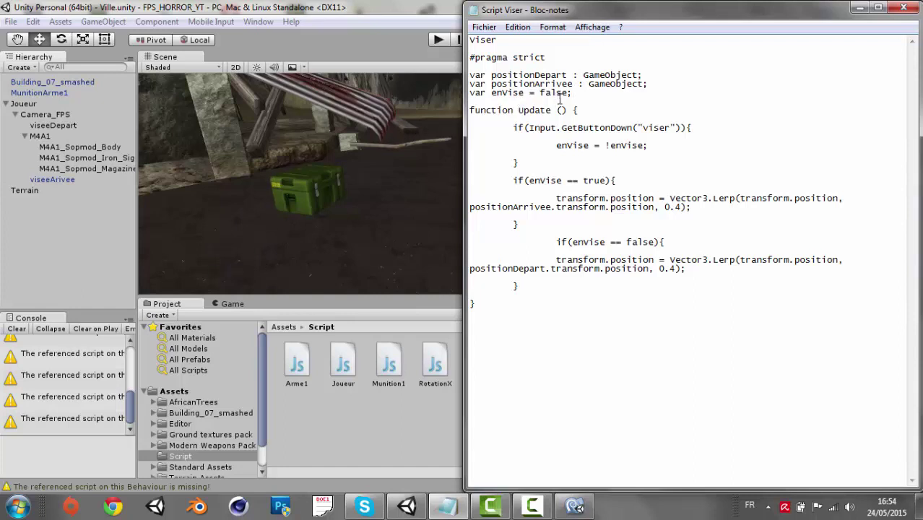
Review the Viser script's enVise flag, viser button check and Lerp conditions, then minimize Notepad
{"action": "left_click_drag", "start_coordinate": [530, 93], "coordinate": [572, 93]}
{"action": "left_click", "coordinate": [584, 94]}
{"action": "mouse_move", "coordinate": [513, 128]}
{"action": "left_mouse_down"}
{"action": "mouse_move", "coordinate": [722, 130]}
{"action": "mouse_move", "coordinate": [586, 133]}
{"action": "mouse_move", "coordinate": [665, 146]}
{"action": "mouse_move", "coordinate": [641, 161]}
{"action": "left_mouse_up"}
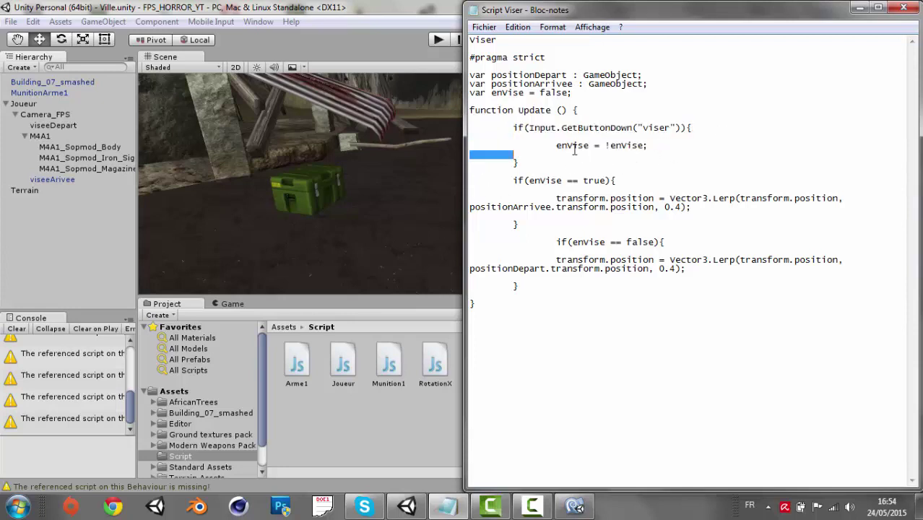
{"action": "left_click", "coordinate": [552, 187]}
{"action": "left_click_drag", "start_coordinate": [553, 187], "coordinate": [513, 180]}
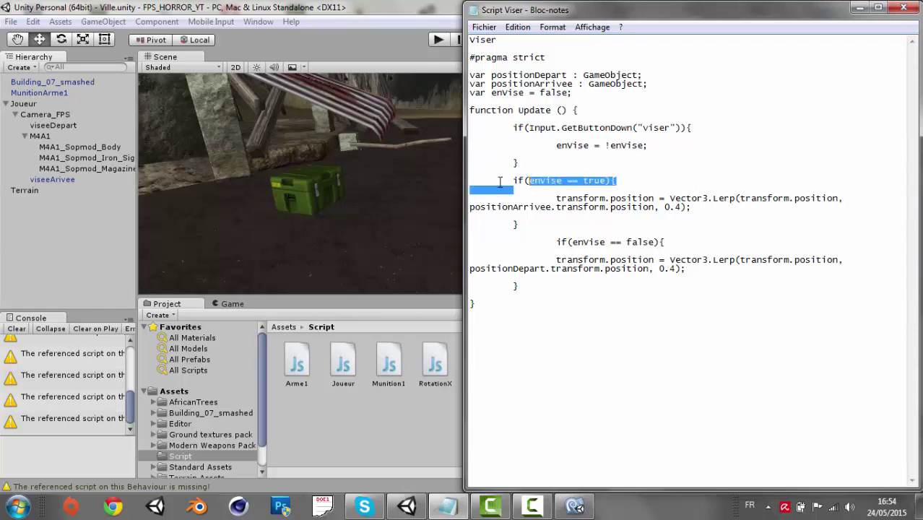
{"action": "left_click", "coordinate": [513, 180]}
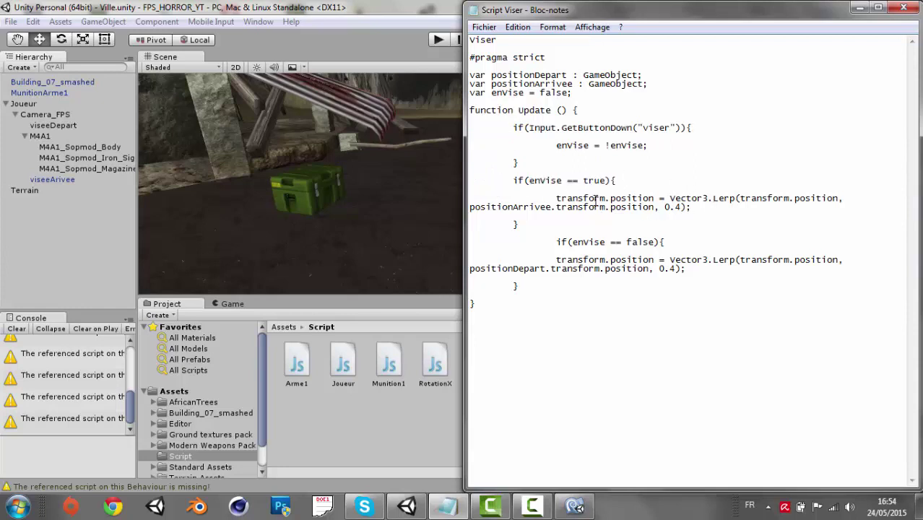
{"action": "left_click_drag", "start_coordinate": [555, 198], "coordinate": [659, 199]}
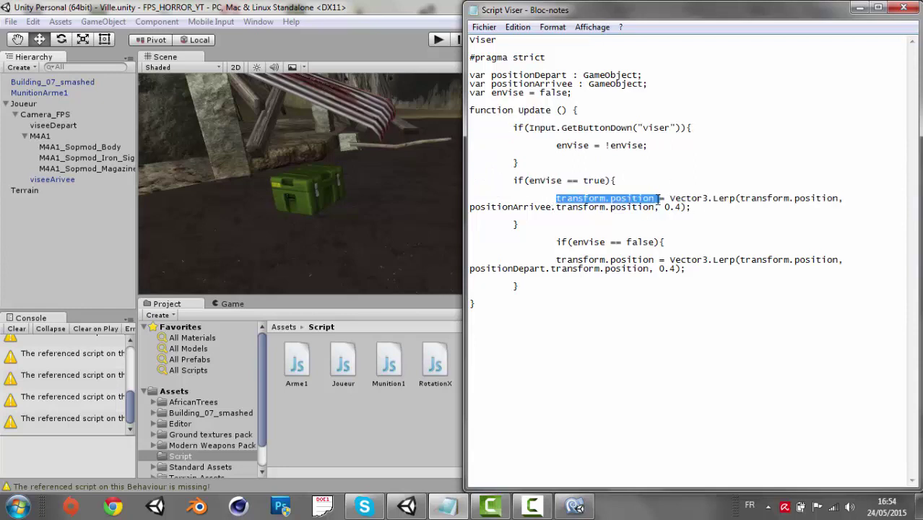
{"action": "left_click", "coordinate": [713, 205]}
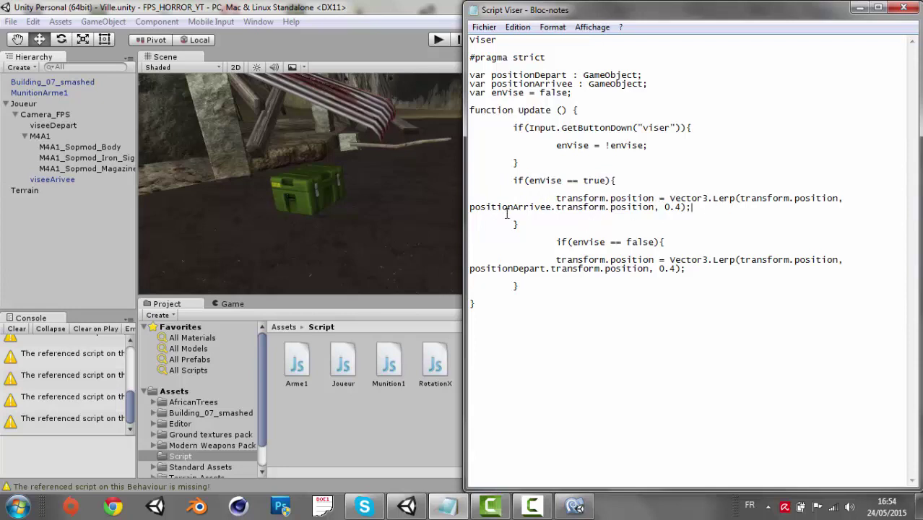
{"action": "left_click_drag", "start_coordinate": [540, 243], "coordinate": [670, 266]}
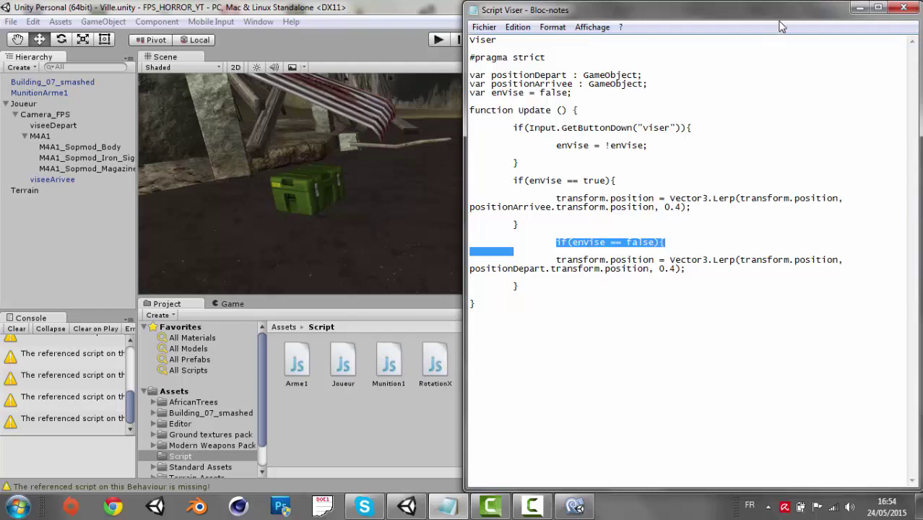
{"action": "left_click", "coordinate": [859, 8]}
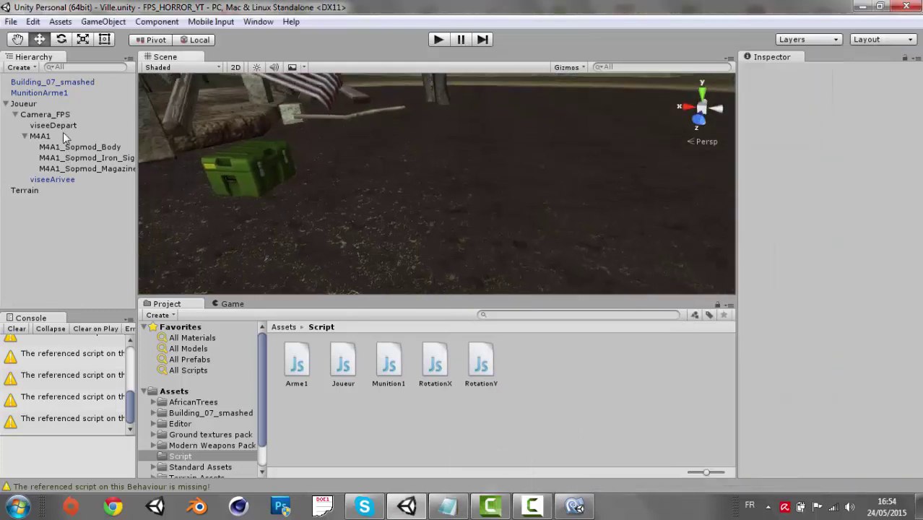
Frame the M4A1 rifle on the player capsule in the Scene view and open the GameObject menu
{"action": "double_click", "coordinate": [50, 136]}
{"action": "mouse_move", "coordinate": [284, 156]}
{"action": "right_mouse_down"}
{"action": "mouse_move", "coordinate": [409, 165]}
{"action": "mouse_move", "coordinate": [465, 200]}
{"action": "mouse_move", "coordinate": [226, 176]}
{"action": "right_mouse_up"}
{"action": "left_click", "coordinate": [505, 183]}
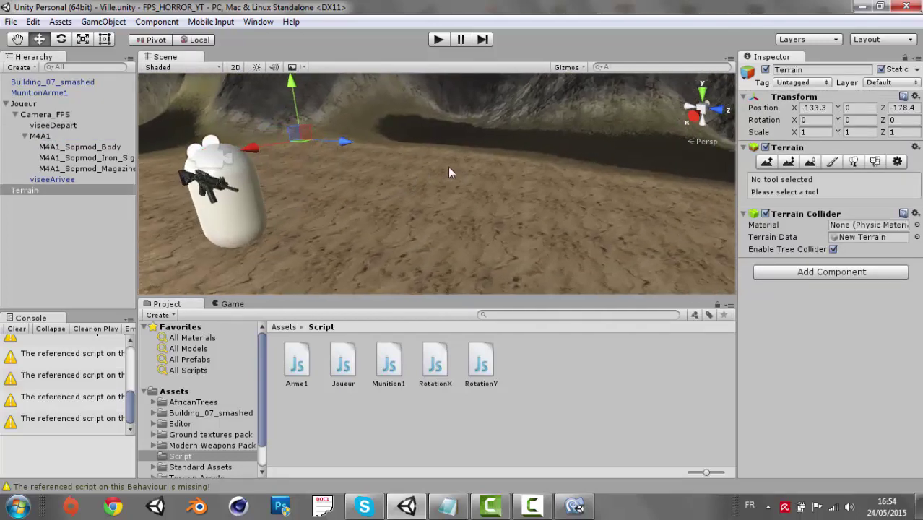
{"action": "double_click", "coordinate": [45, 136]}
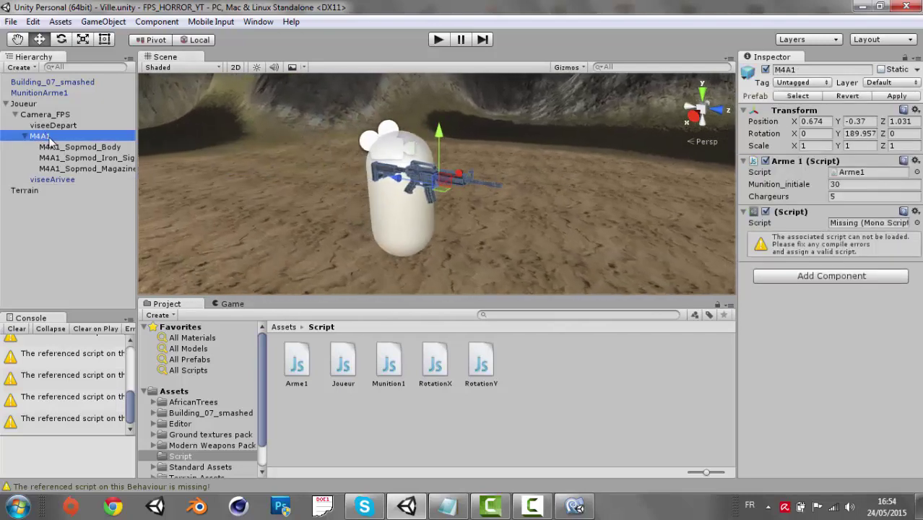
{"action": "left_click", "coordinate": [157, 21]}
{"action": "mouse_move", "coordinate": [106, 23]}
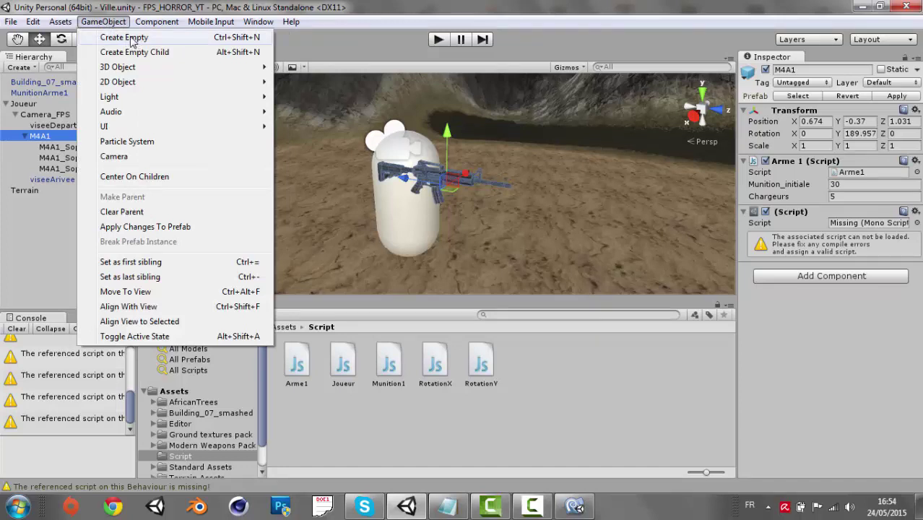
Create an empty GameObject and rename it positionarrivee
{"action": "left_click", "coordinate": [131, 37]}
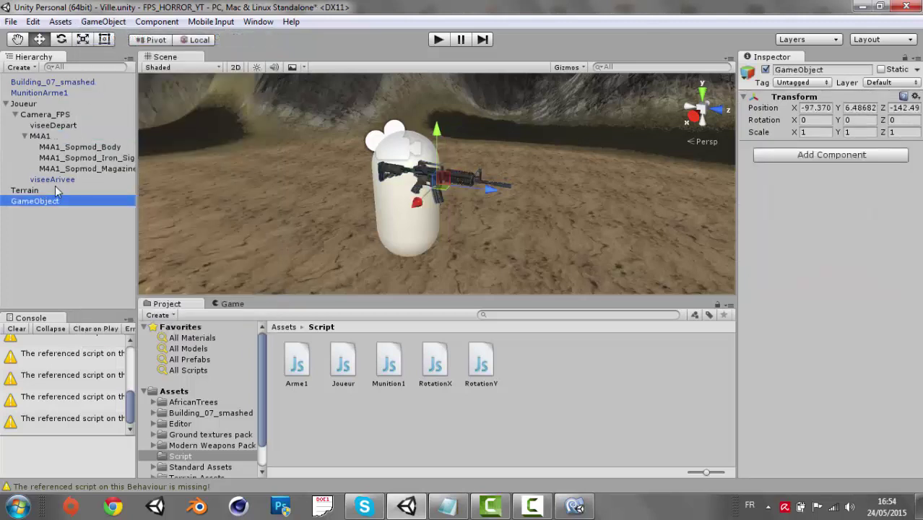
{"action": "right_click", "coordinate": [57, 201]}
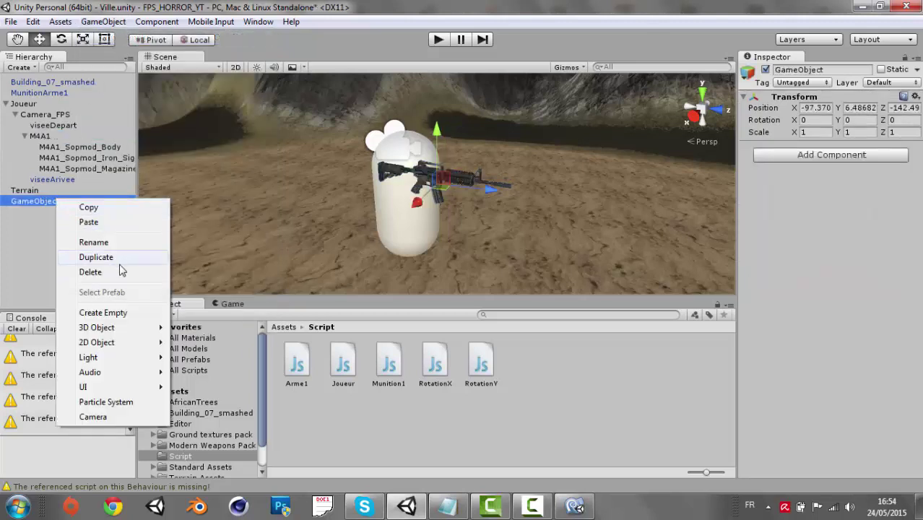
{"action": "left_click", "coordinate": [114, 242]}
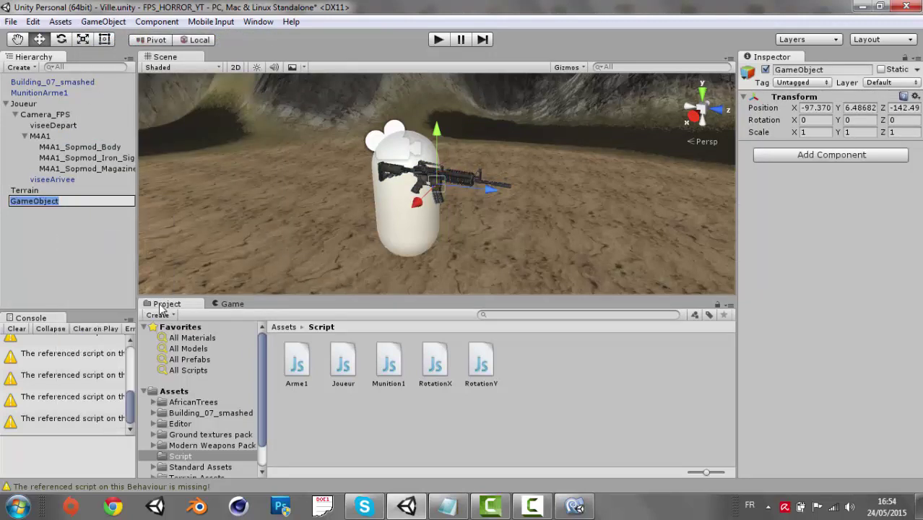
{"action": "type", "text": "posit"}
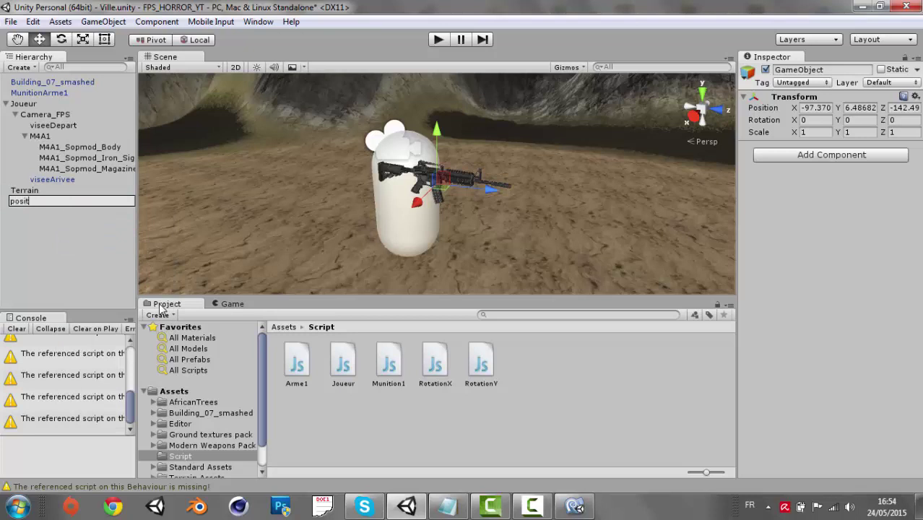
{"action": "type", "text": "nA"}
{"action": "type", "text": "e"}
{"action": "key", "text": "Return"}
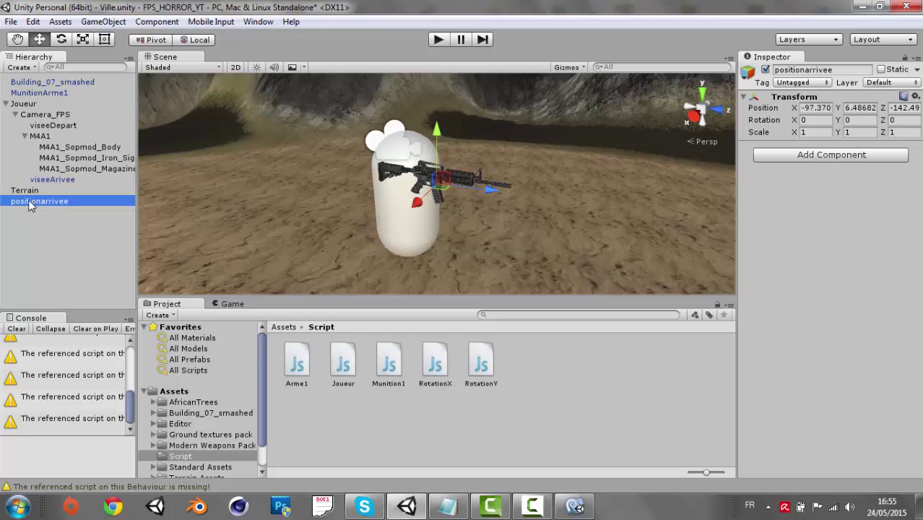
Parent positionarrivee under M4A1 and compare its transform with viseeDepart and viseeArivee
{"action": "left_click_drag", "start_coordinate": [36, 201], "coordinate": [56, 140]}
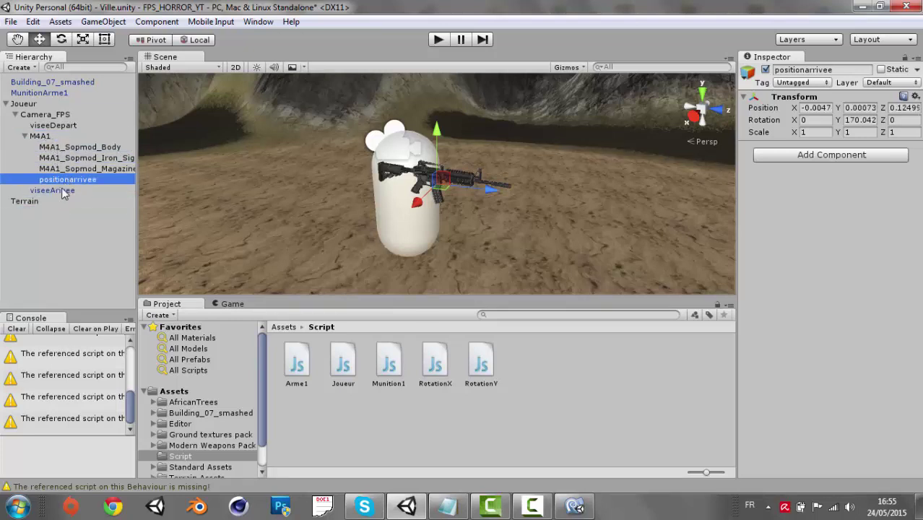
{"action": "left_click", "coordinate": [58, 189]}
{"action": "left_click", "coordinate": [69, 179]}
{"action": "left_click", "coordinate": [72, 191]}
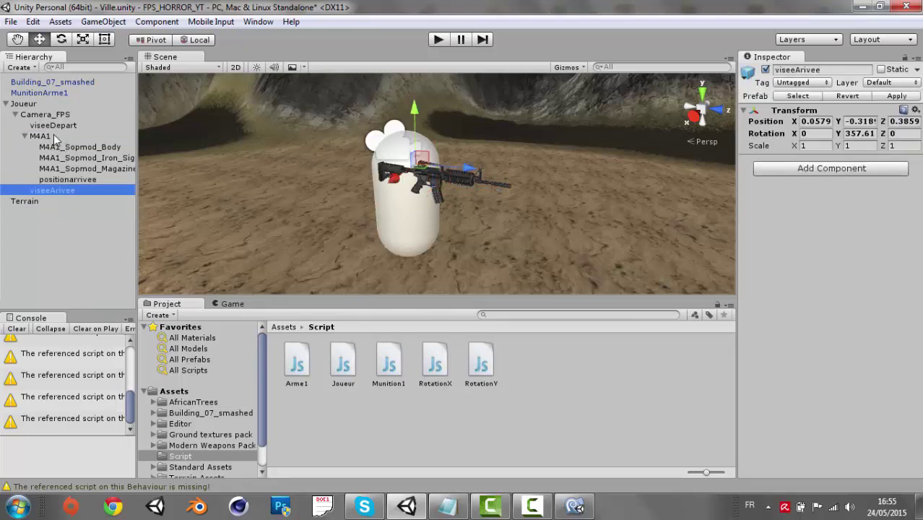
{"action": "left_click", "coordinate": [56, 126]}
{"action": "left_click", "coordinate": [61, 190]}
{"action": "left_click", "coordinate": [67, 181]}
Rename the new child object of M4A1 to positiondepart
{"action": "right_click", "coordinate": [77, 182]}
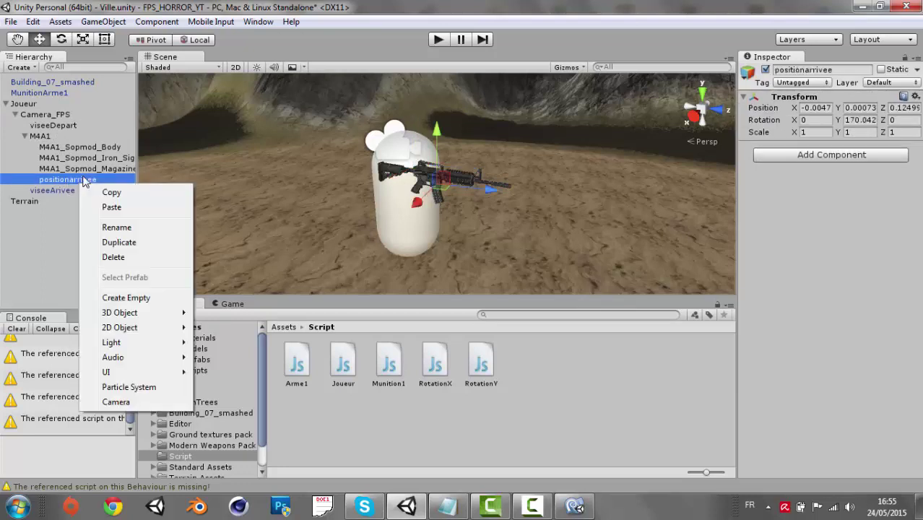
{"action": "left_click", "coordinate": [120, 227]}
{"action": "key", "text": "Return"}
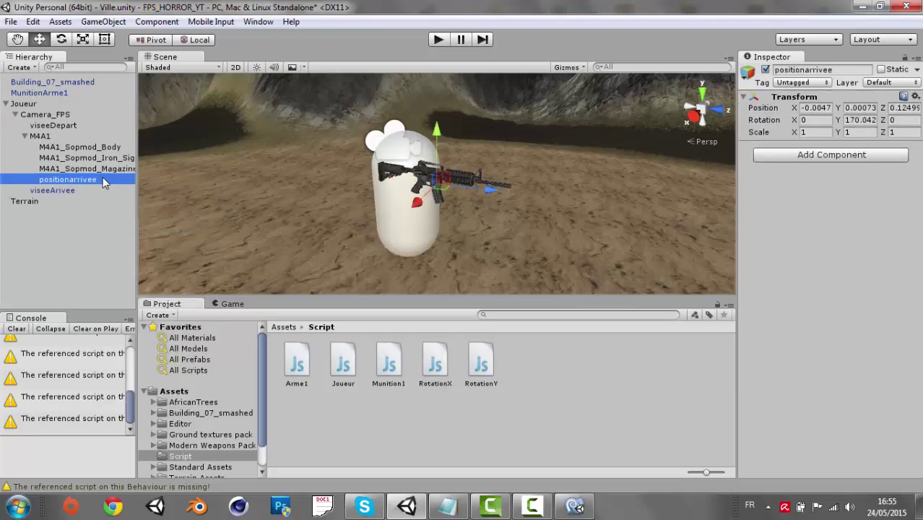
{"action": "right_click", "coordinate": [100, 179]}
{"action": "left_click", "coordinate": [146, 227]}
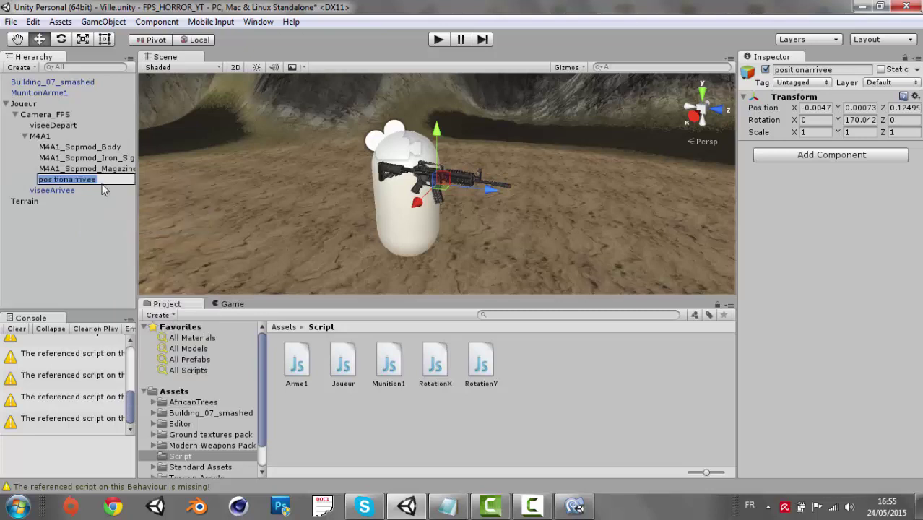
{"action": "left_click", "coordinate": [103, 189]}
{"action": "key", "text": "Up"}
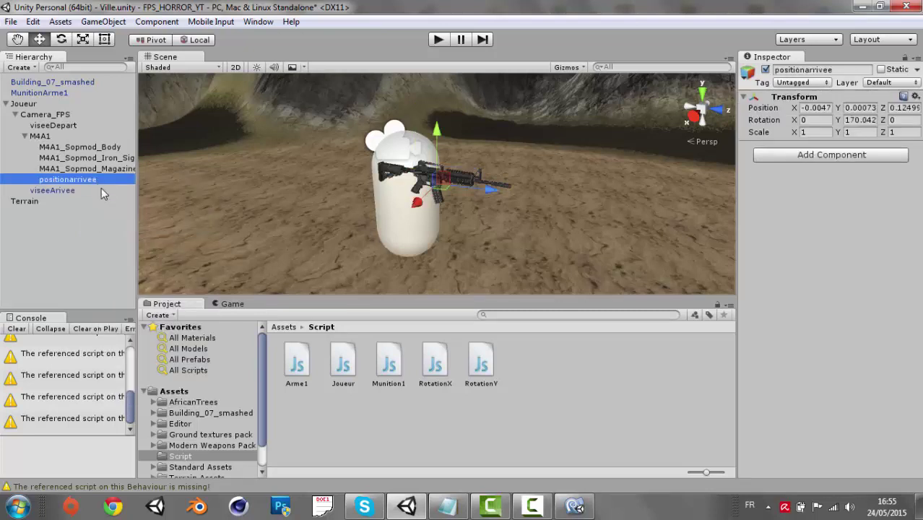
{"action": "right_click", "coordinate": [101, 180]}
{"action": "left_click", "coordinate": [152, 222]}
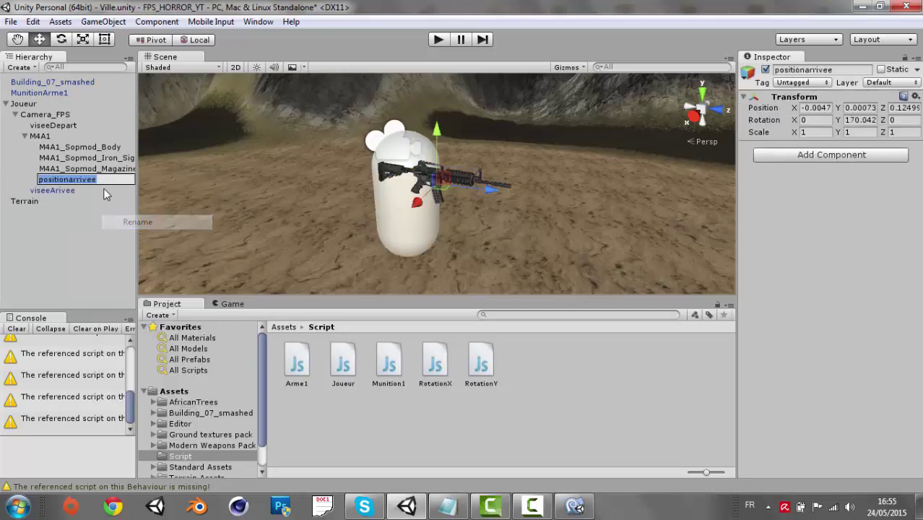
{"action": "key", "text": "Escape"}
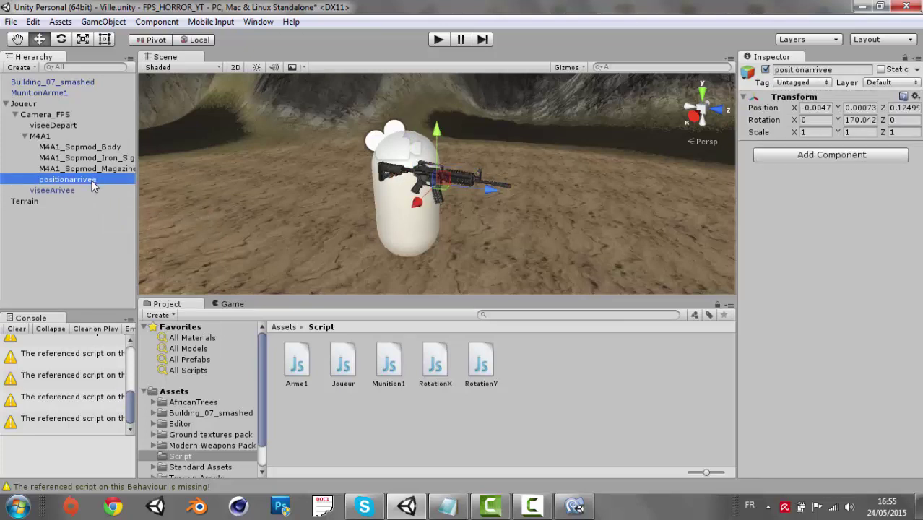
{"action": "right_click", "coordinate": [92, 181]}
{"action": "left_click", "coordinate": [141, 224]}
{"action": "type", "text": "depart"}
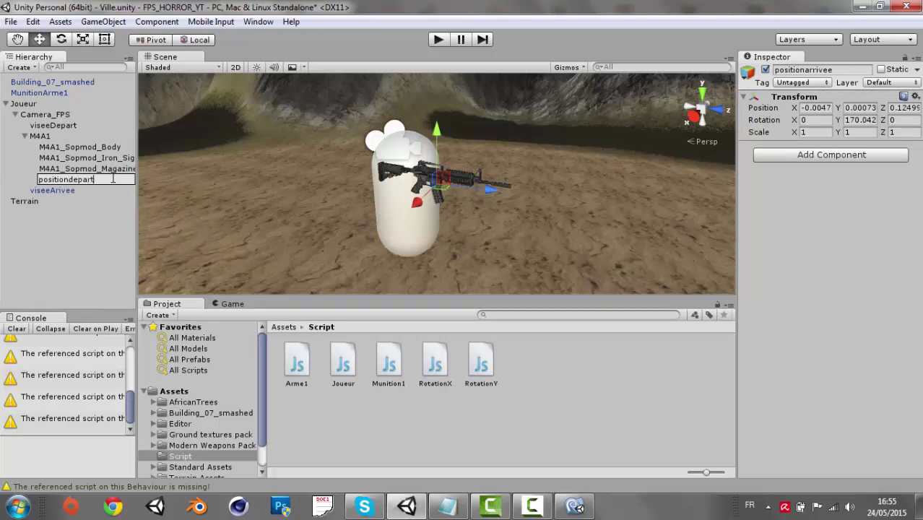
{"action": "key", "text": "Return"}
Move positiondepart under Camera_FPS and inspect the viseeArivee aim point's position
{"action": "left_click", "coordinate": [82, 223]}
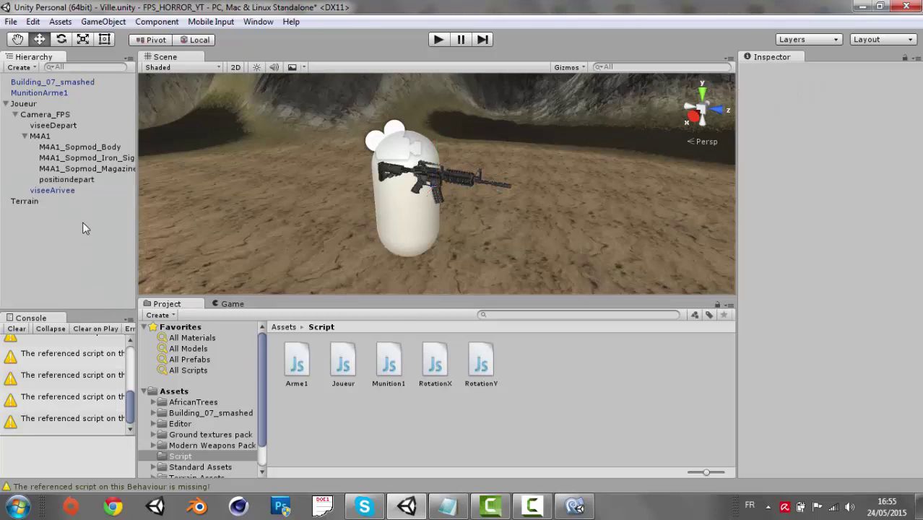
{"action": "left_click_drag", "start_coordinate": [78, 183], "coordinate": [59, 120]}
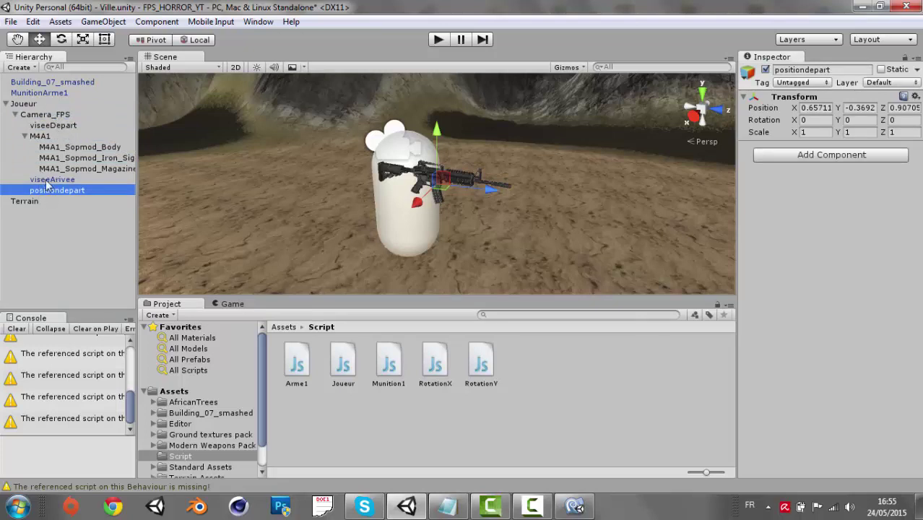
{"action": "left_click", "coordinate": [25, 136]}
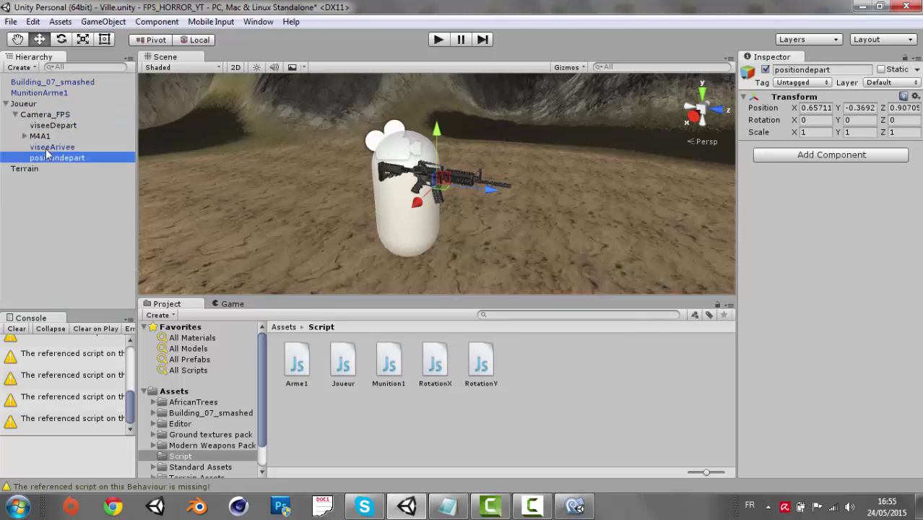
{"action": "left_click", "coordinate": [49, 148]}
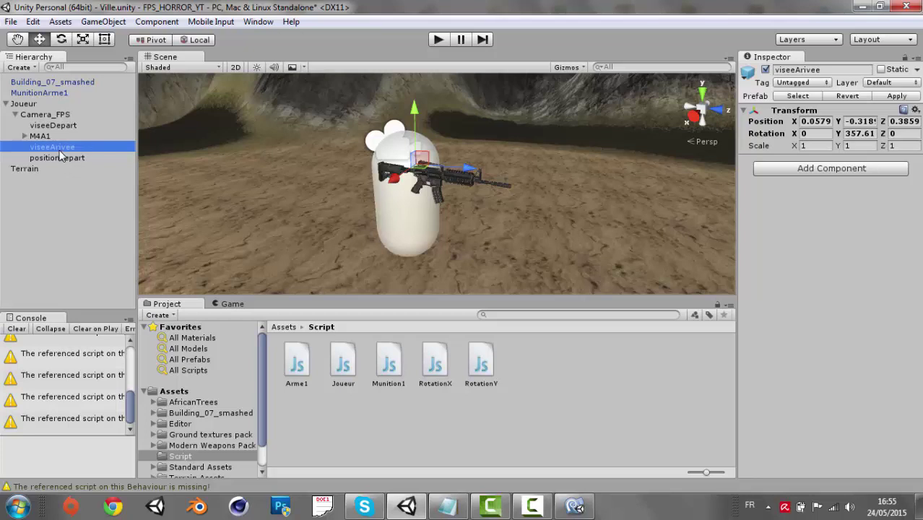
{"action": "left_click", "coordinate": [24, 136]}
{"action": "left_click", "coordinate": [25, 136]}
{"action": "left_click", "coordinate": [61, 210]}
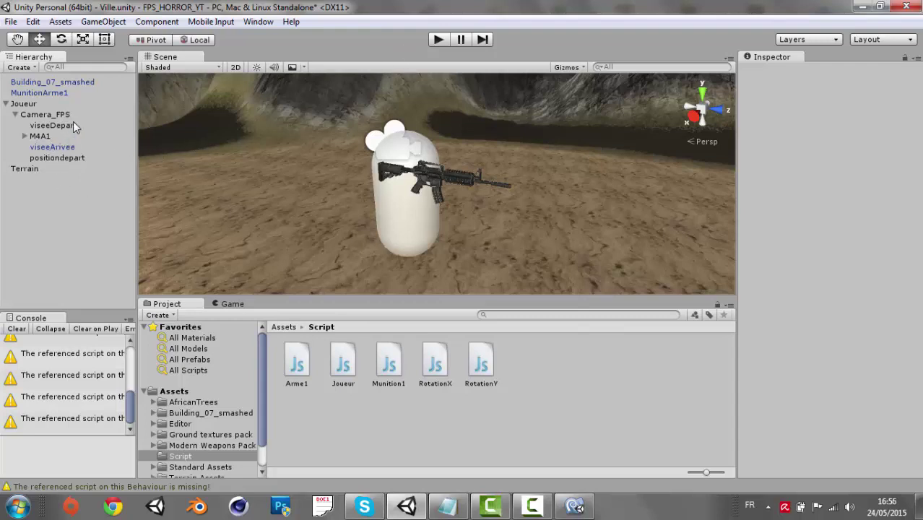
Check positiondepart's position, then show the Game view below the scene
{"action": "left_click", "coordinate": [81, 161]}
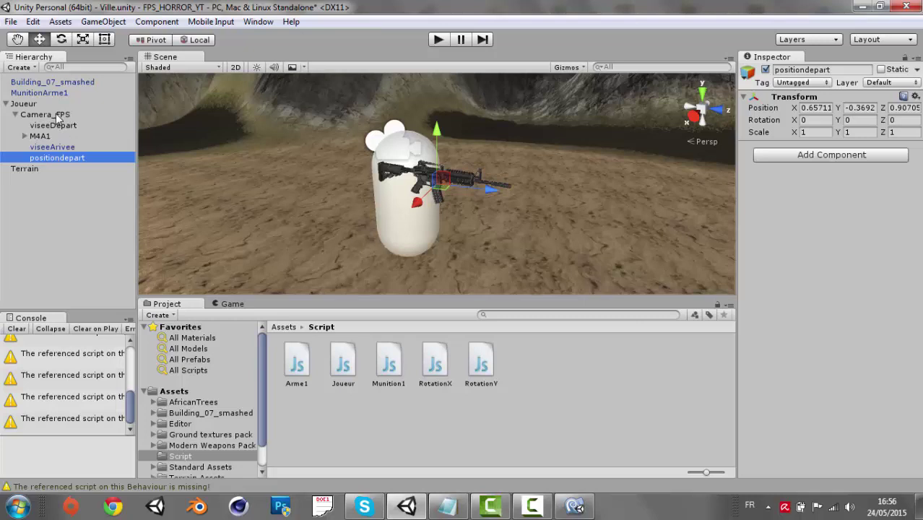
{"action": "left_click", "coordinate": [60, 208]}
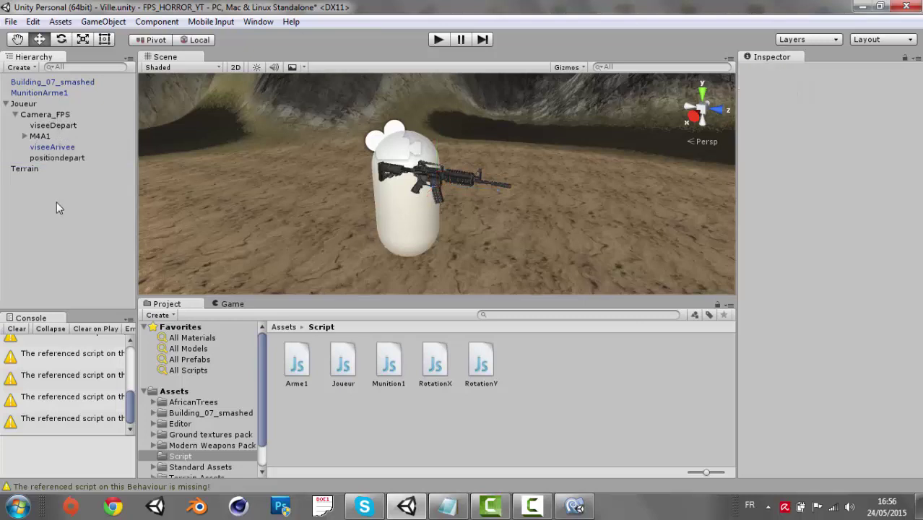
{"action": "right_click", "coordinate": [52, 209]}
{"action": "left_click", "coordinate": [17, 237]}
{"action": "left_click", "coordinate": [232, 304]}
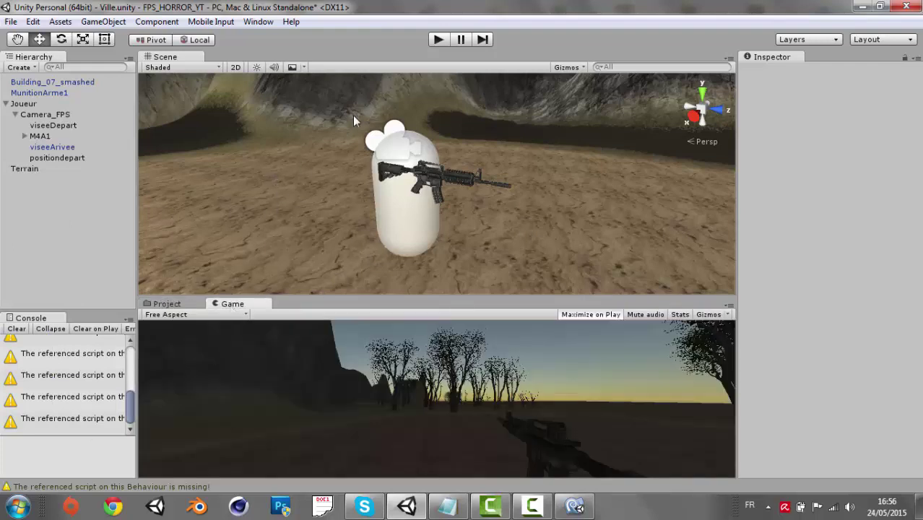
Try moving the M4A1 rifle closer to the capsule, up and back in depth
{"action": "left_click", "coordinate": [40, 136]}
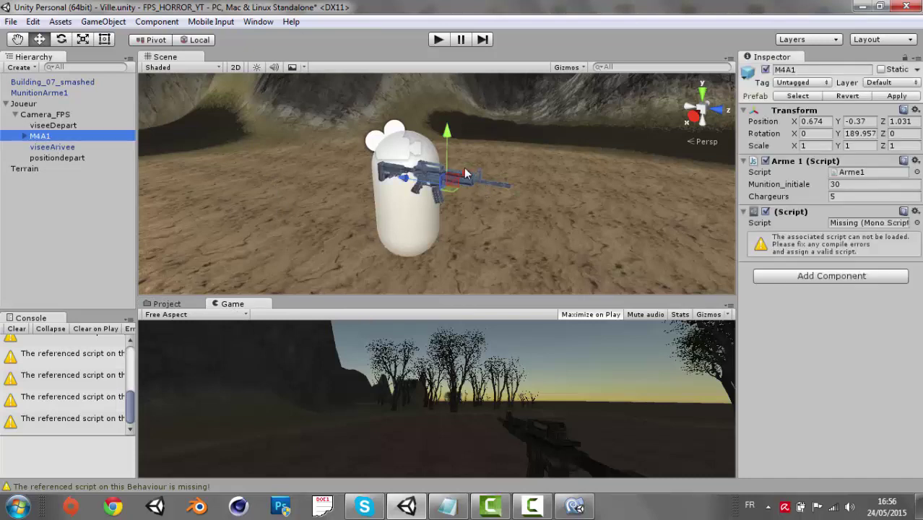
{"action": "mouse_move", "coordinate": [465, 173]}
{"action": "left_mouse_down"}
{"action": "mouse_move", "coordinate": [486, 172]}
{"action": "mouse_move", "coordinate": [374, 176]}
{"action": "left_mouse_up"}
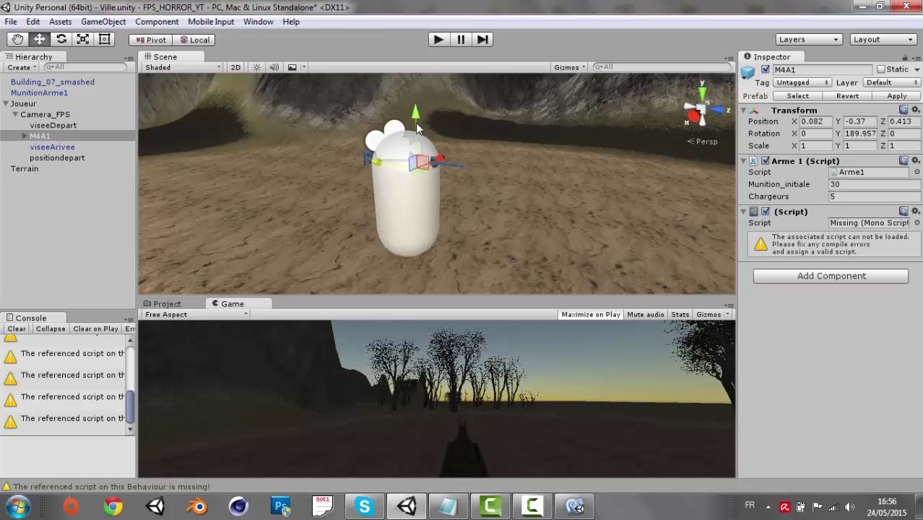
{"action": "left_click_drag", "start_coordinate": [418, 122], "coordinate": [417, 115]}
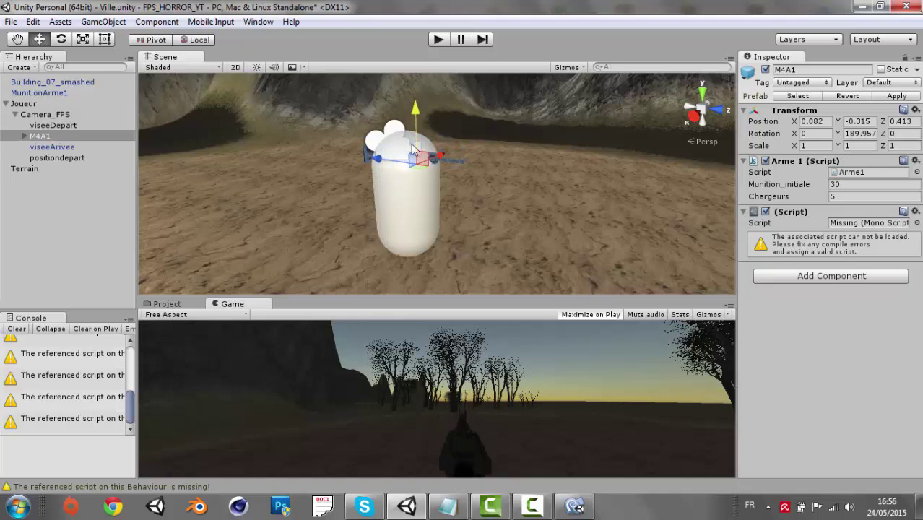
{"action": "left_click_drag", "start_coordinate": [377, 159], "coordinate": [370, 163]}
{"action": "left_click_drag", "start_coordinate": [373, 164], "coordinate": [372, 163]}
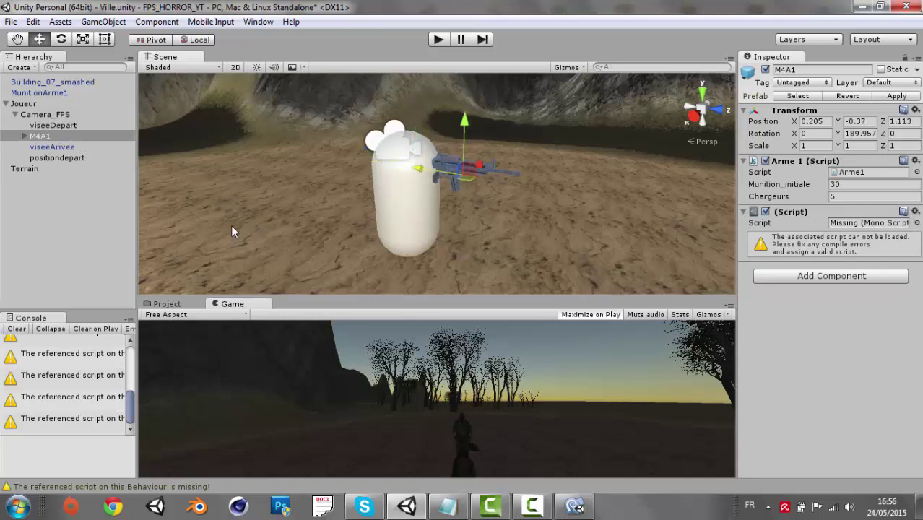
{"action": "left_click", "coordinate": [68, 243]}
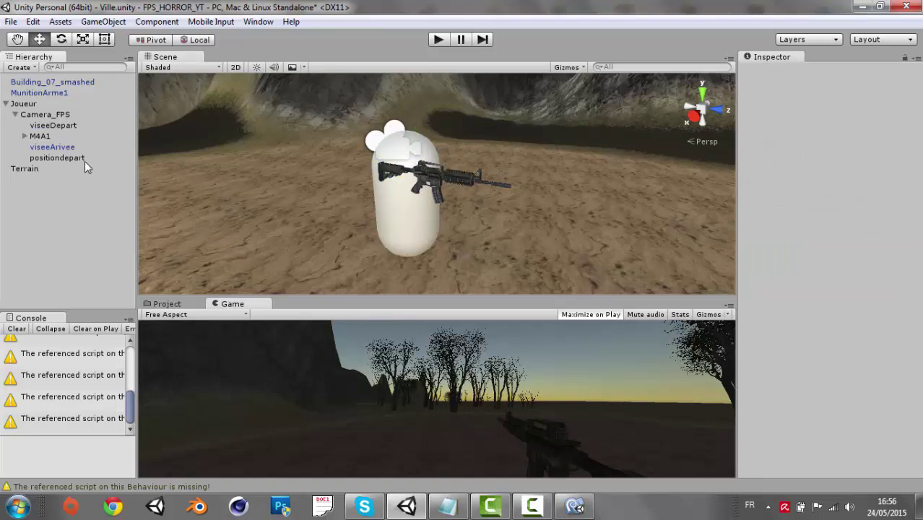
Remove M4A1's missing-script component and bring up the Script folder's creation options
{"action": "left_click", "coordinate": [47, 136]}
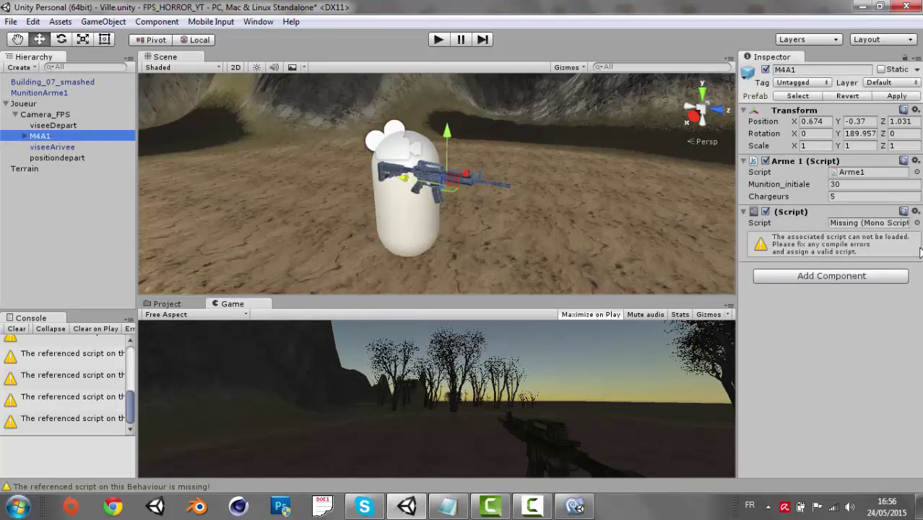
{"action": "left_click", "coordinate": [915, 211]}
{"action": "left_click", "coordinate": [844, 252]}
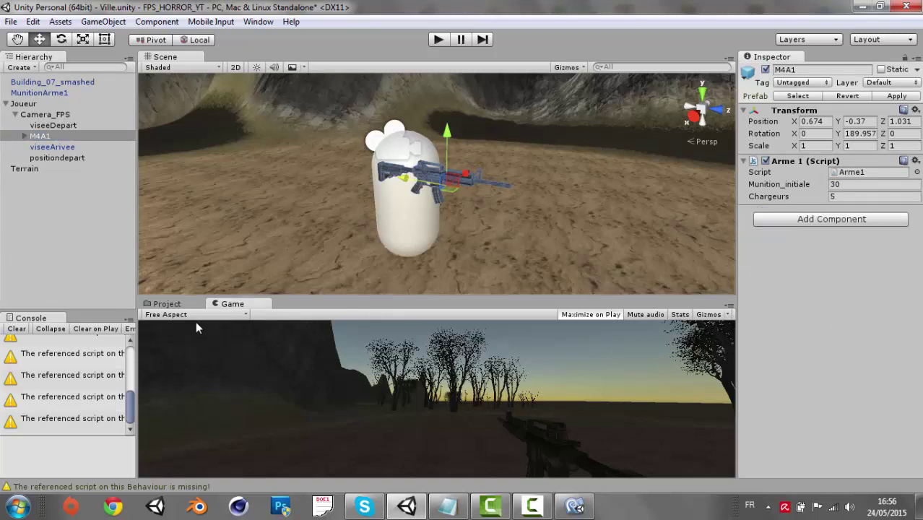
{"action": "left_click", "coordinate": [180, 304]}
{"action": "right_click", "coordinate": [560, 382]}
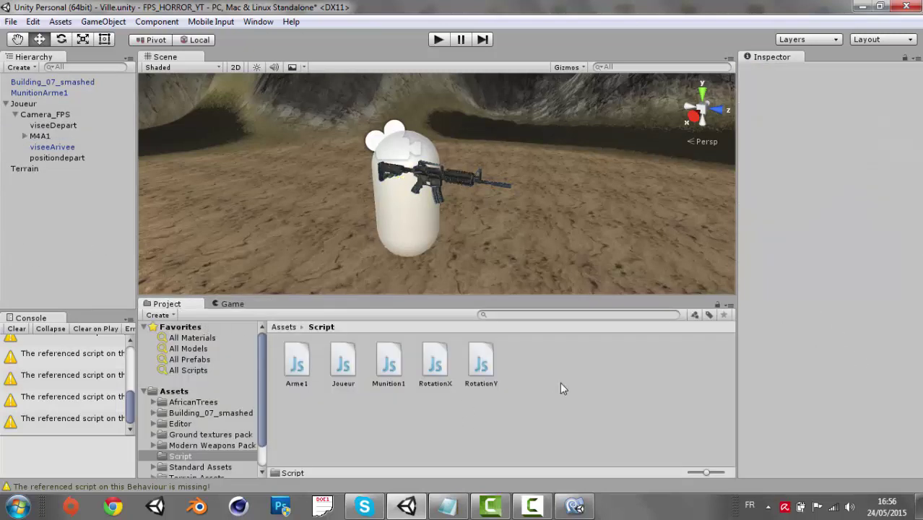
Create a JavaScript file named Viser in the Script folder and open it in MonoDevelop
{"action": "mouse_move", "coordinate": [656, 160]}
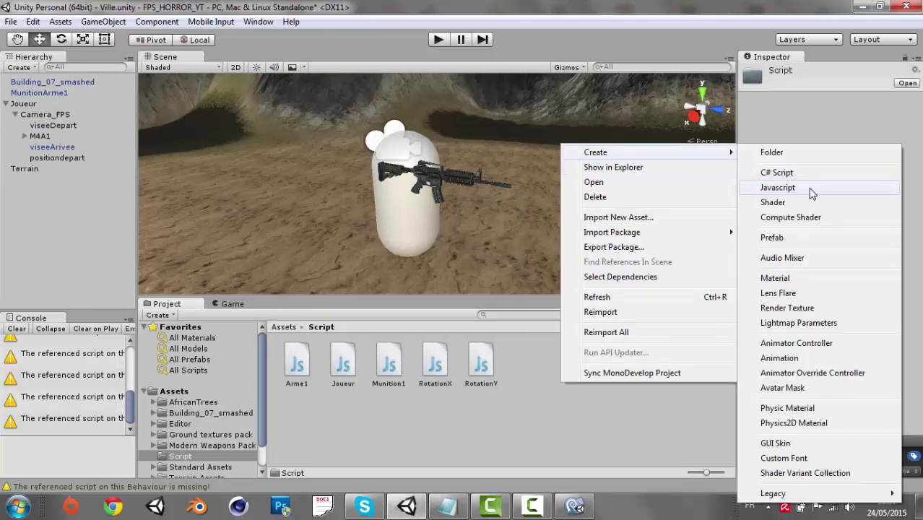
{"action": "left_click", "coordinate": [787, 187]}
{"action": "type", "text": "Viser"}
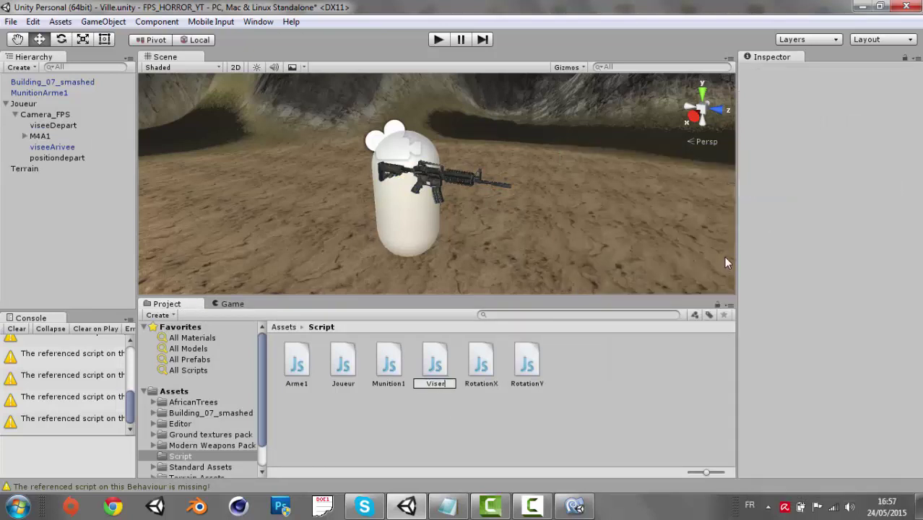
{"action": "key", "text": "Return"}
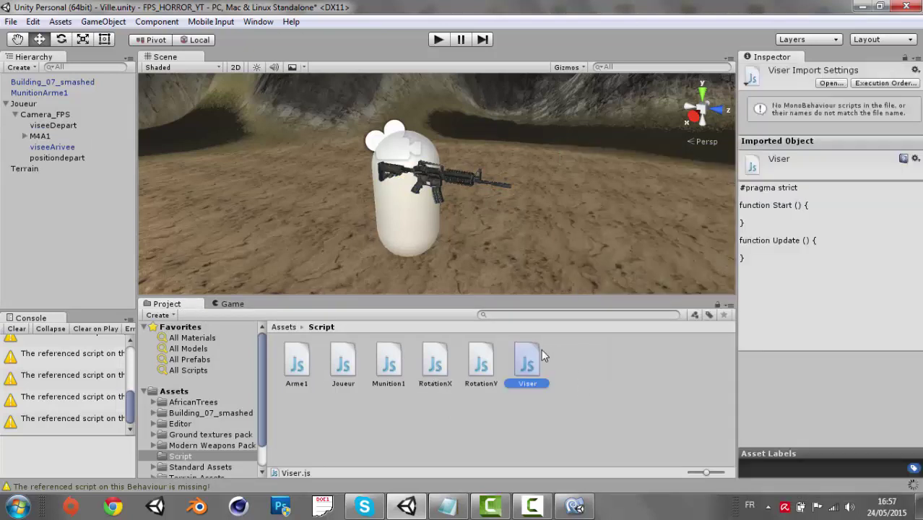
{"action": "left_click", "coordinate": [532, 506]}
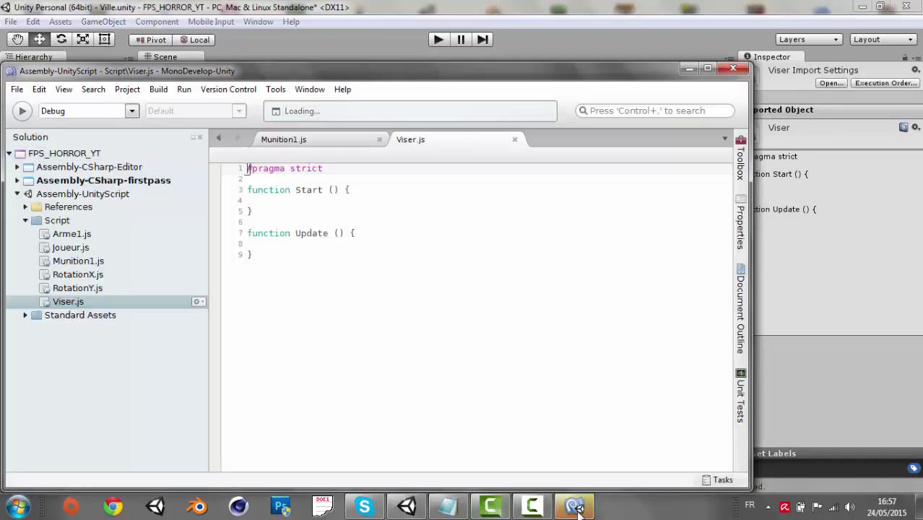
Close Munition1.js and delete the empty Start function from Viser.js
{"action": "left_click", "coordinate": [712, 68]}
{"action": "left_click", "coordinate": [373, 73]}
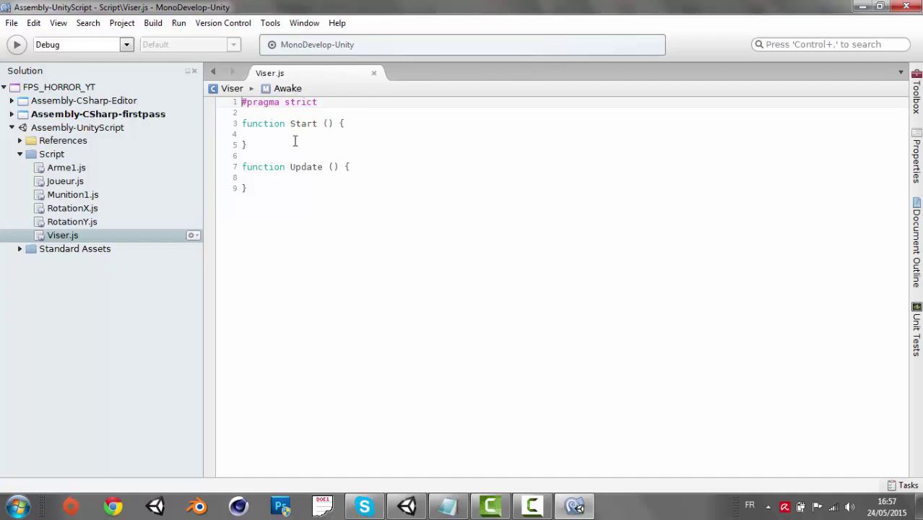
{"action": "left_click", "coordinate": [448, 506]}
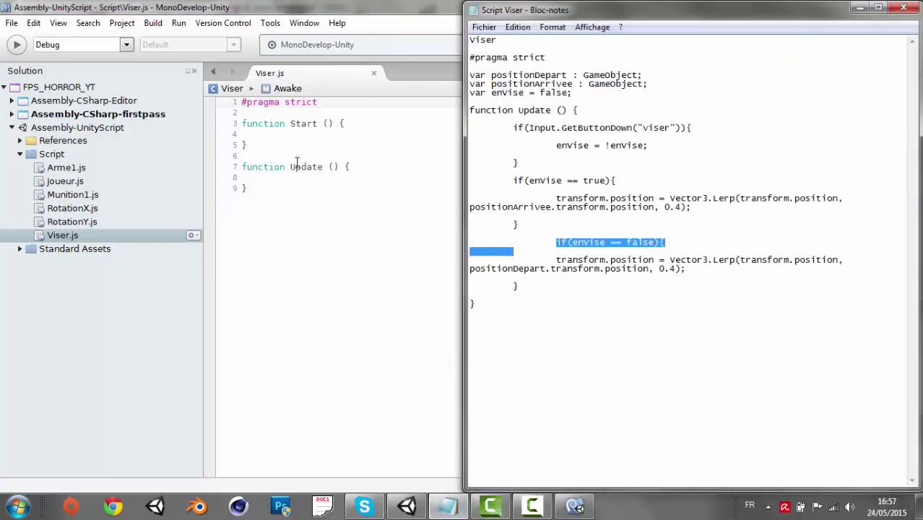
{"action": "left_click", "coordinate": [261, 142]}
{"action": "key", "text": "shift+Up"}
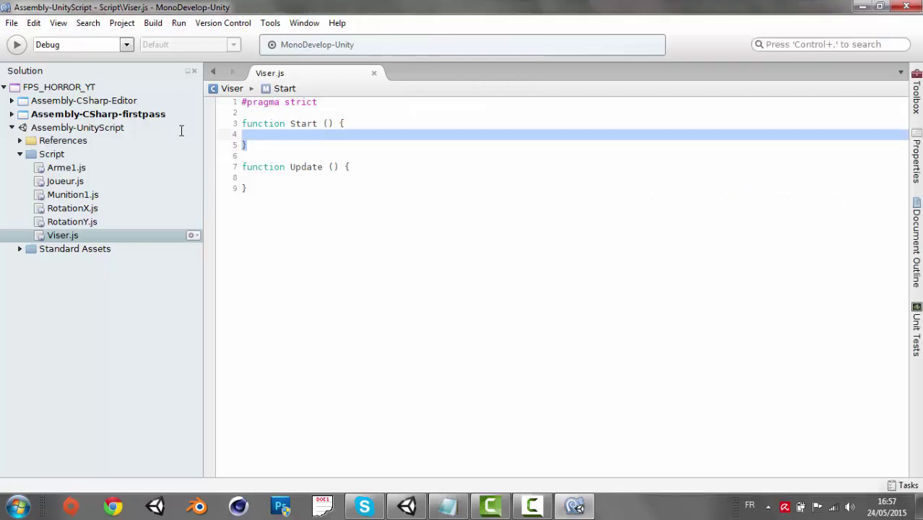
{"action": "key", "text": "shift+Up"}
{"action": "key", "text": "shift+Up"}
{"action": "key", "text": "BackSpace"}
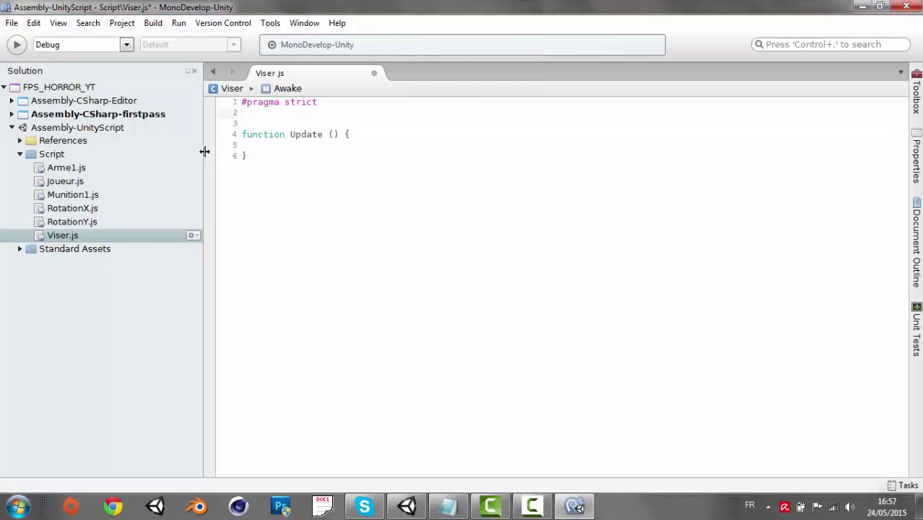
{"action": "key", "text": "Return"}
{"action": "type", "text": "va"}
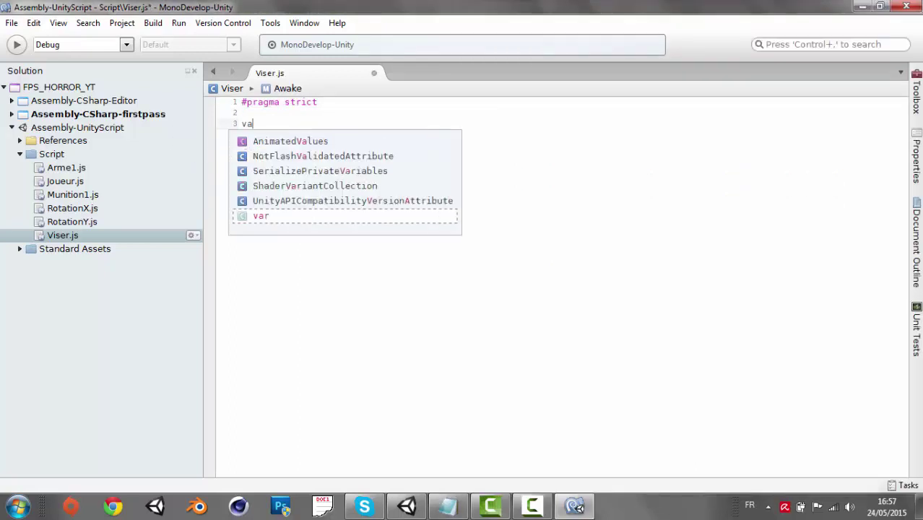
{"action": "type", "text": "r"}
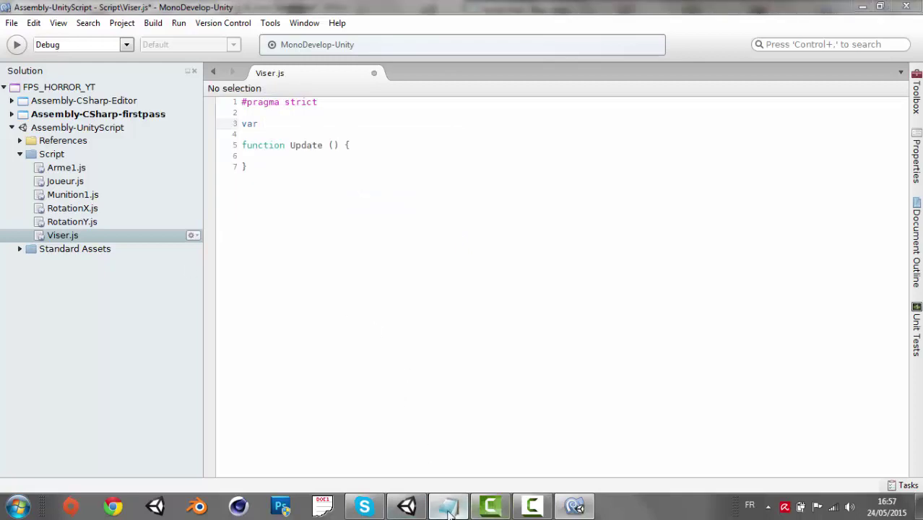
Paste the positionDepart, positionArrivee and enVise declarations from Notepad and open an indented line in Update
{"action": "left_click", "coordinate": [449, 507]}
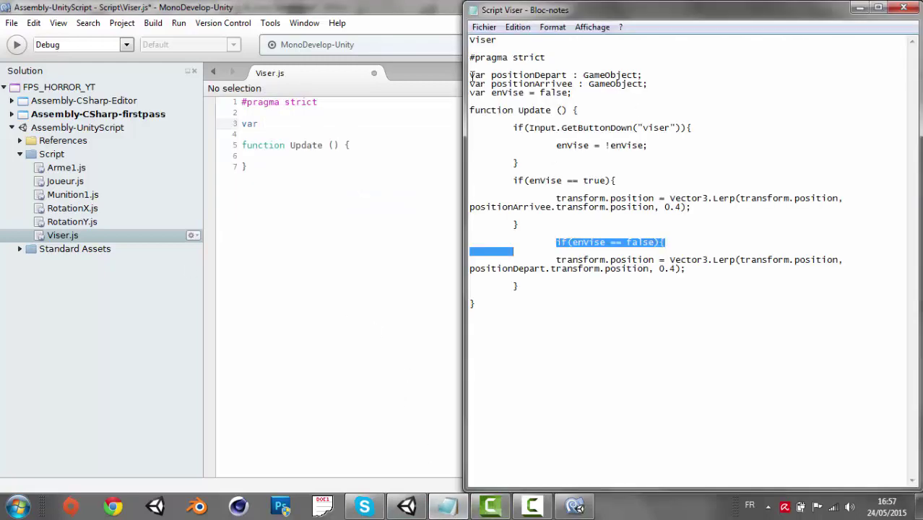
{"action": "left_click", "coordinate": [478, 75]}
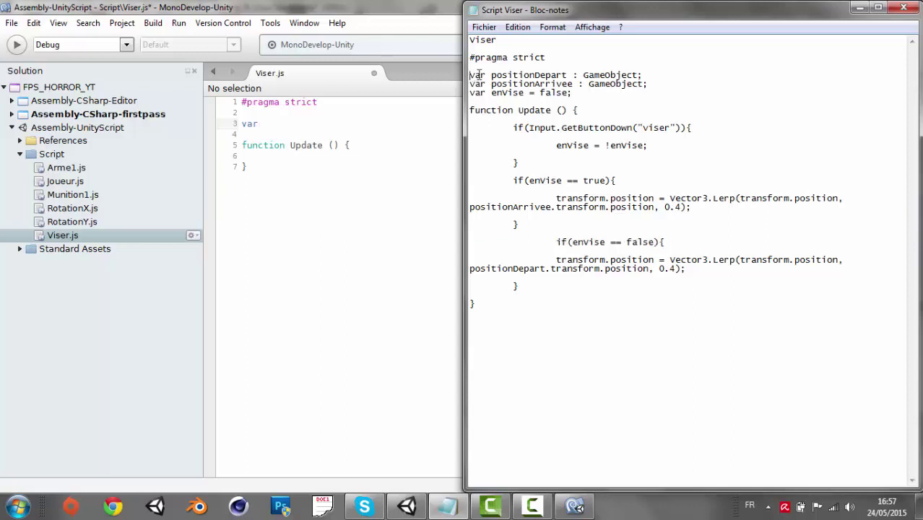
{"action": "left_click", "coordinate": [613, 102], "text": "shift"}
{"action": "key", "text": "ctrl+c"}
{"action": "left_click", "coordinate": [308, 127]}
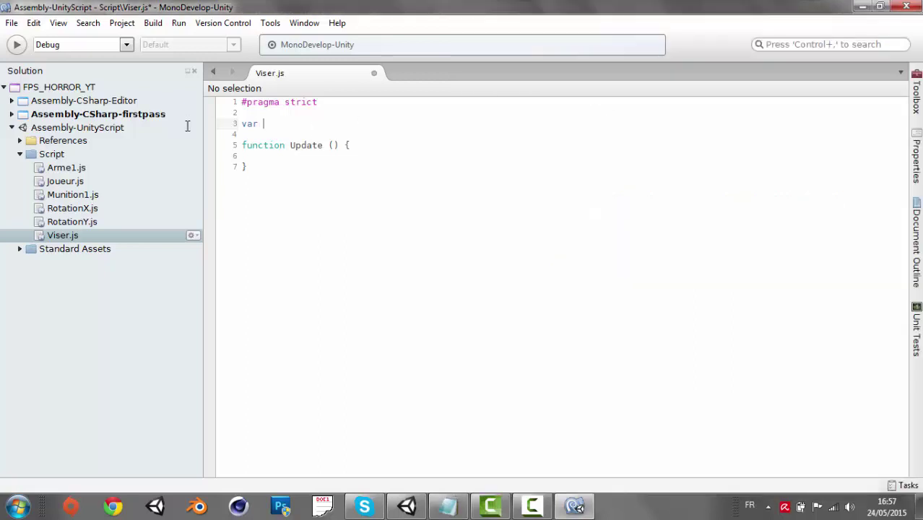
{"action": "key", "text": "shift+Home"}
{"action": "key", "text": "ctrl+v"}
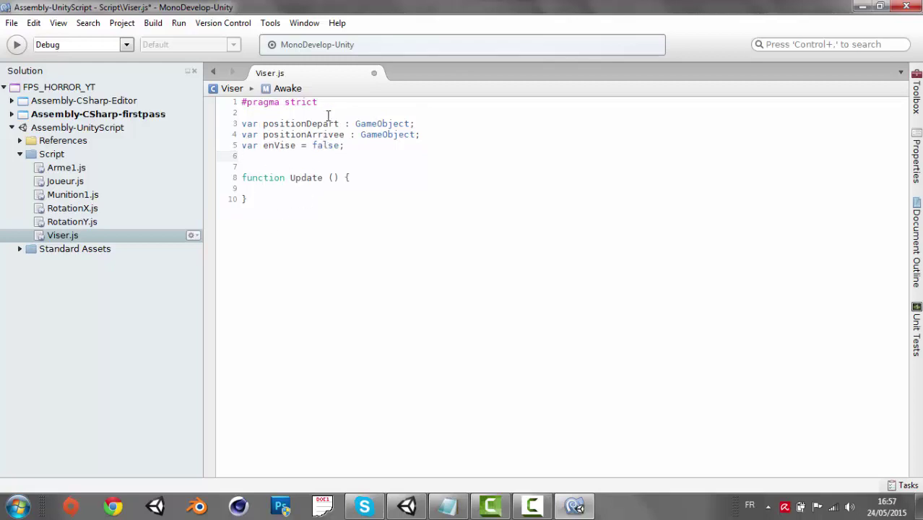
{"action": "left_click", "coordinate": [357, 178]}
{"action": "key", "text": "Return"}
{"action": "key", "text": "Return"}
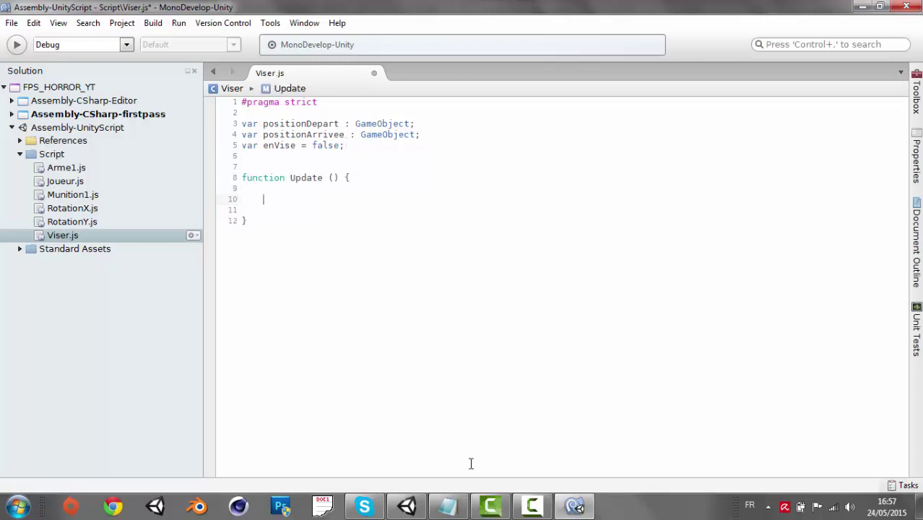
Begin the if statement in Update with Input.GetButtonDown, chosen from autocompletion
{"action": "left_click", "coordinate": [449, 507]}
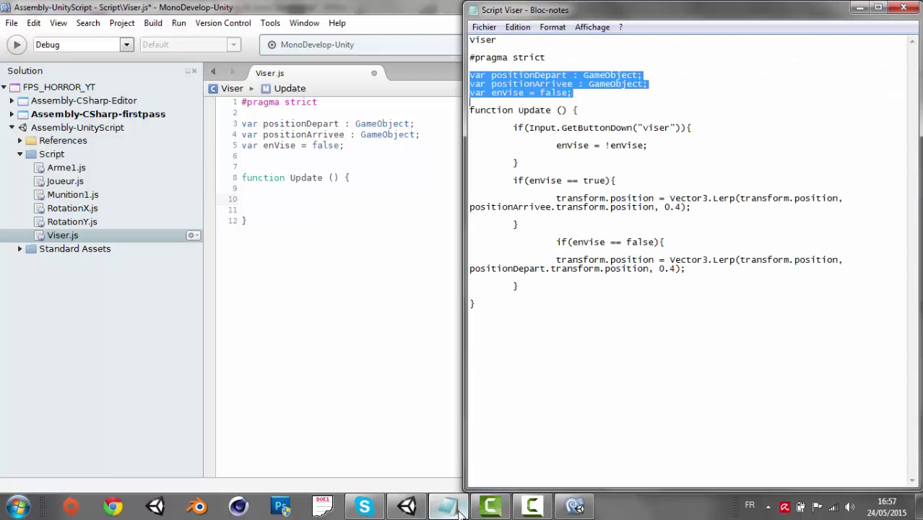
{"action": "key", "text": "alt+Tab"}
{"action": "type", "text": "if"}
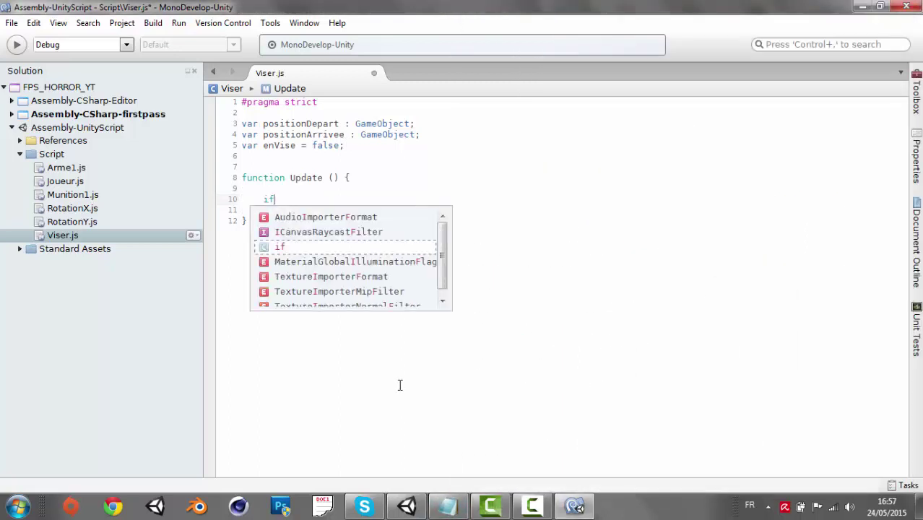
{"action": "type", "text": "(Input"}
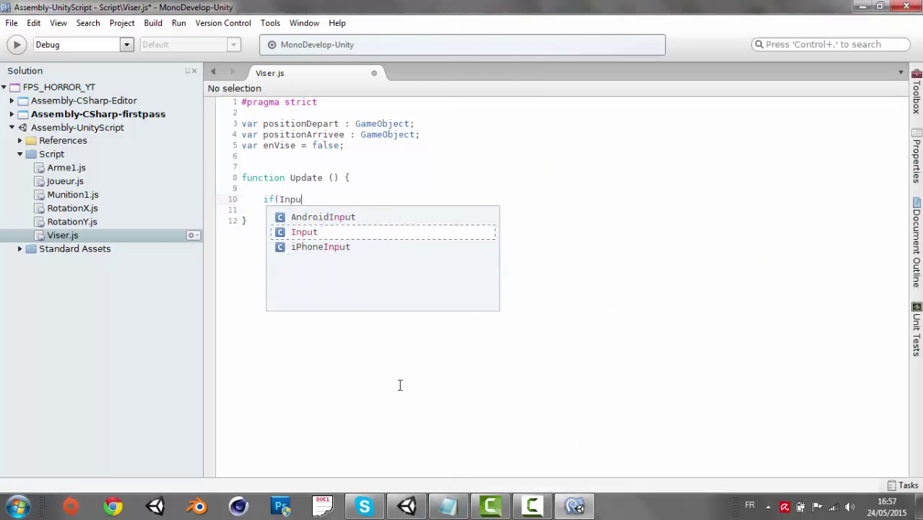
{"action": "type", "text": "."}
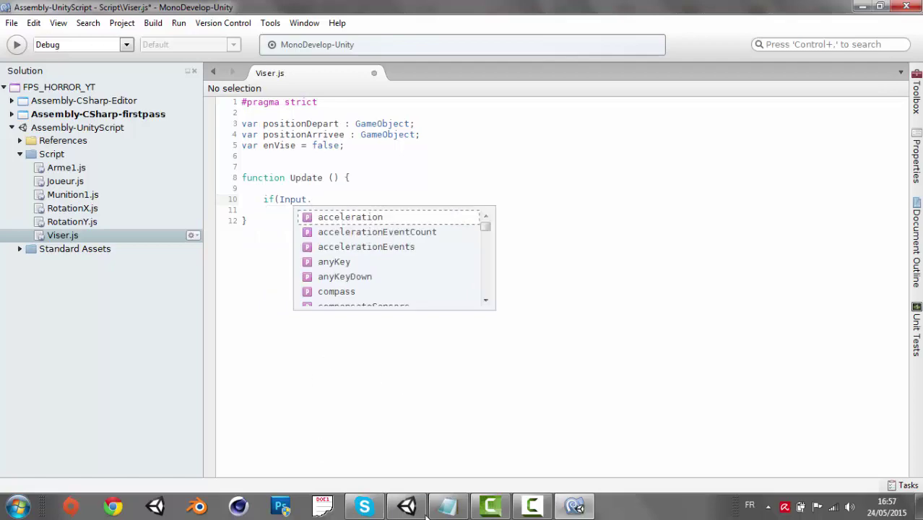
{"action": "left_click", "coordinate": [449, 508]}
{"action": "left_click", "coordinate": [460, 510]}
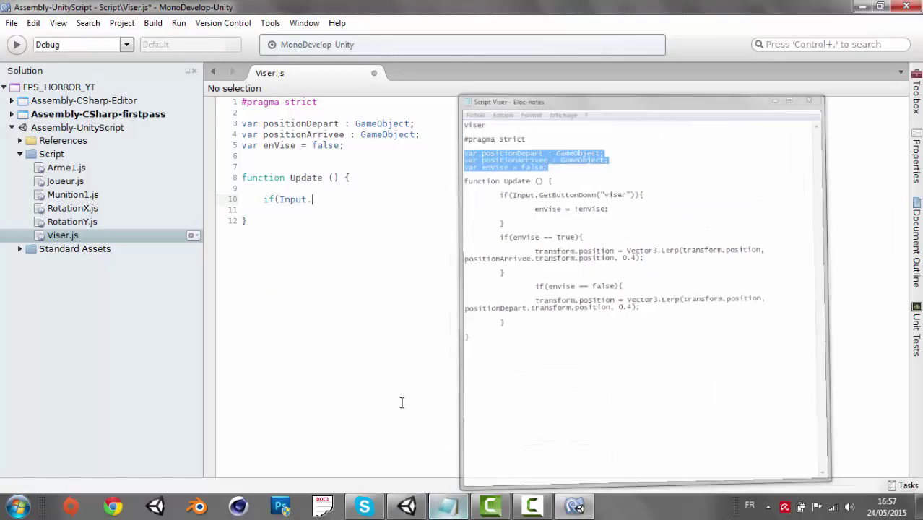
{"action": "type", "text": "Get"}
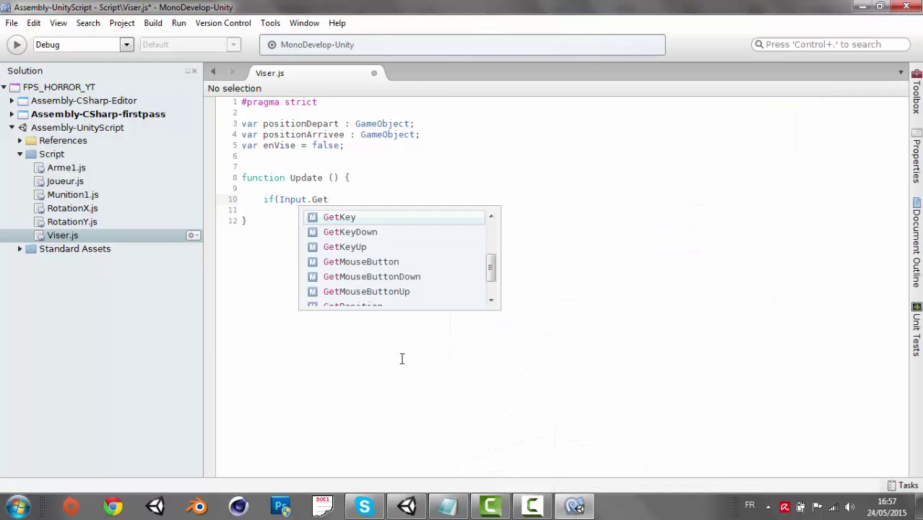
{"action": "key", "text": "Down"}
{"action": "key", "text": "Down"}
{"action": "key", "text": "Down"}
{"action": "key", "text": "Down"}
{"action": "key", "text": "Down"}
{"action": "key", "text": "Down"}
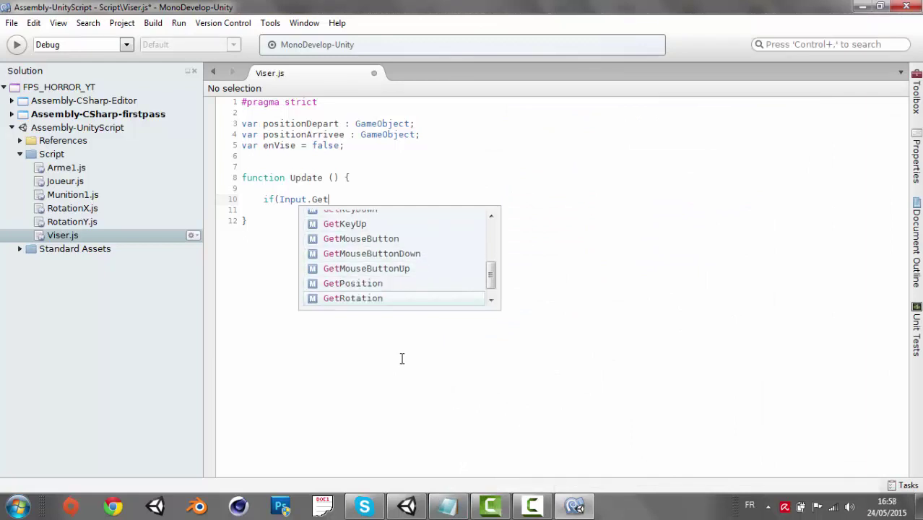
{"action": "key", "text": "Down"}
{"action": "key", "text": "Up"}
{"action": "key", "text": "Up"}
{"action": "key", "text": "Up"}
{"action": "key", "text": "Up"}
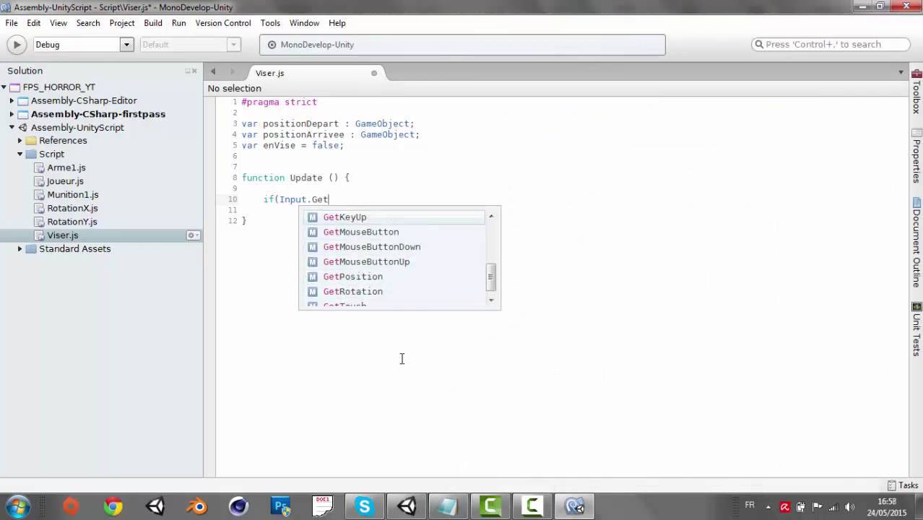
{"action": "key", "text": "Up"}
{"action": "key", "text": "Up"}
{"action": "key", "text": "Up"}
{"action": "key", "text": "Down"}
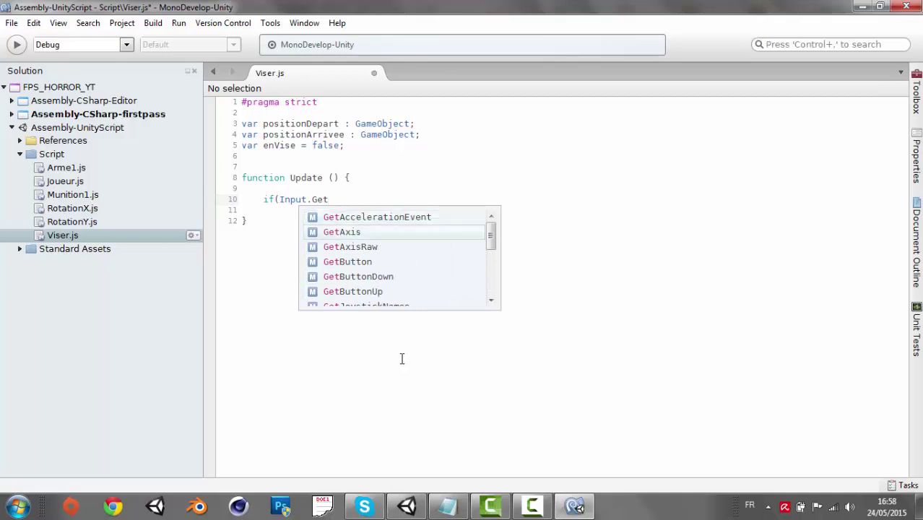
{"action": "key", "text": "Down"}
{"action": "key", "text": "Down"}
{"action": "key", "text": "Down"}
{"action": "key", "text": "Return"}
Finish the condition with the "viser" button and an empty brace block, then return to Unity
{"action": "type", "text": "("}
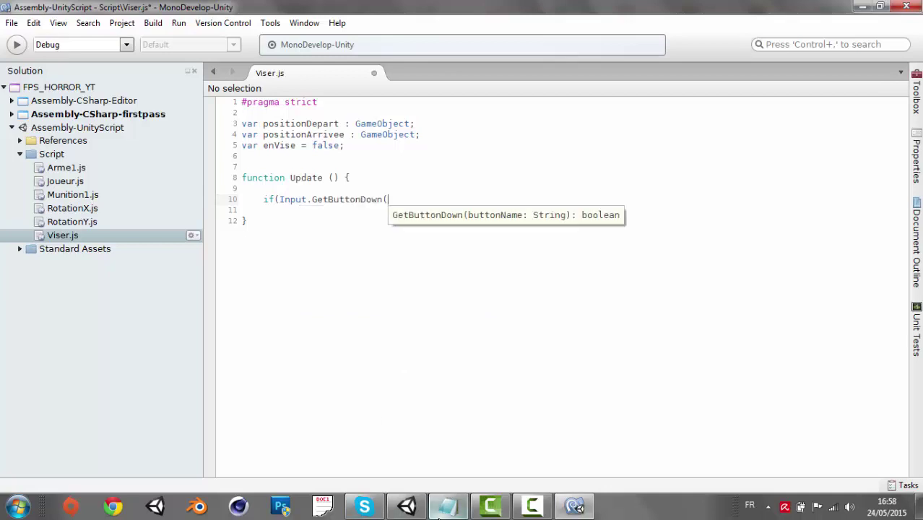
{"action": "left_click", "coordinate": [449, 509]}
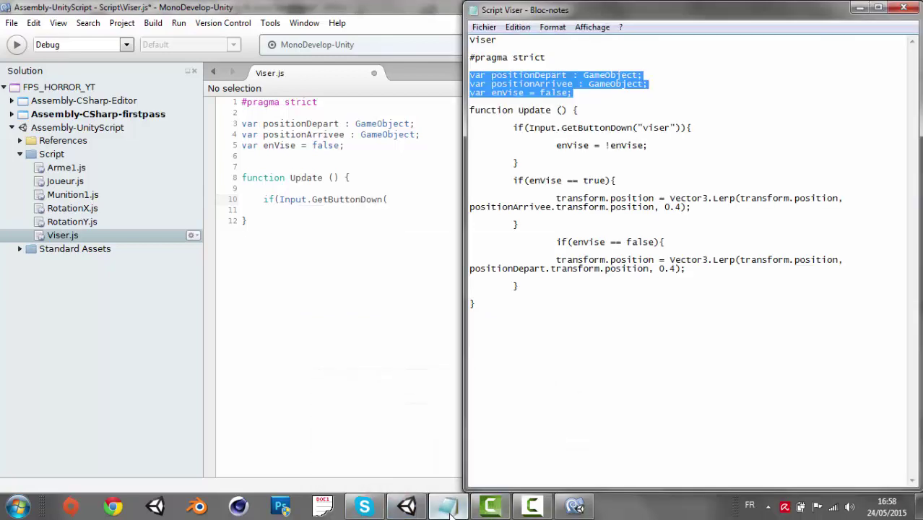
{"action": "left_click", "coordinate": [449, 509]}
{"action": "type", "text": "\"viser"}
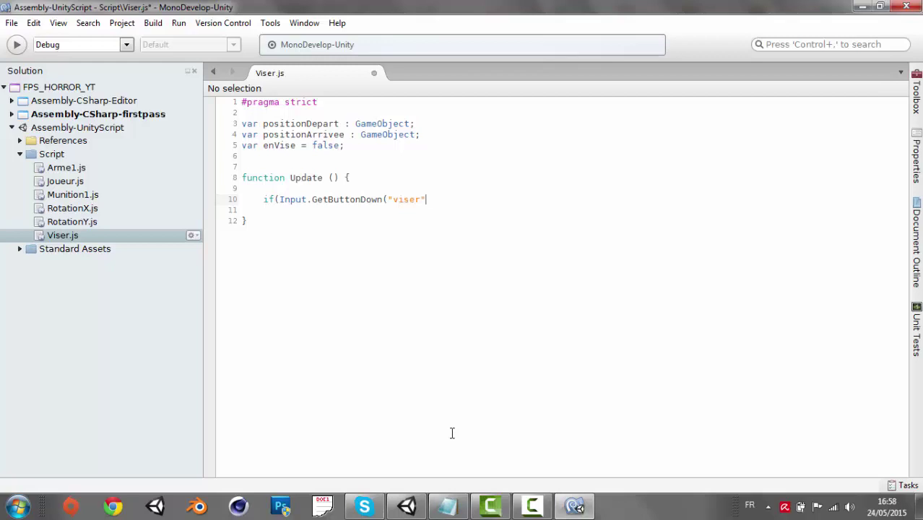
{"action": "type", "text": "){"}
{"action": "key", "text": "Return"}
{"action": "key", "text": "Return"}
{"action": "type", "text": "}"}
{"action": "left_click", "coordinate": [272, 226]}
{"action": "left_click_drag", "start_coordinate": [394, 199], "coordinate": [421, 202]}
{"action": "left_click", "coordinate": [268, 220]}
{"action": "left_click", "coordinate": [861, 8]}
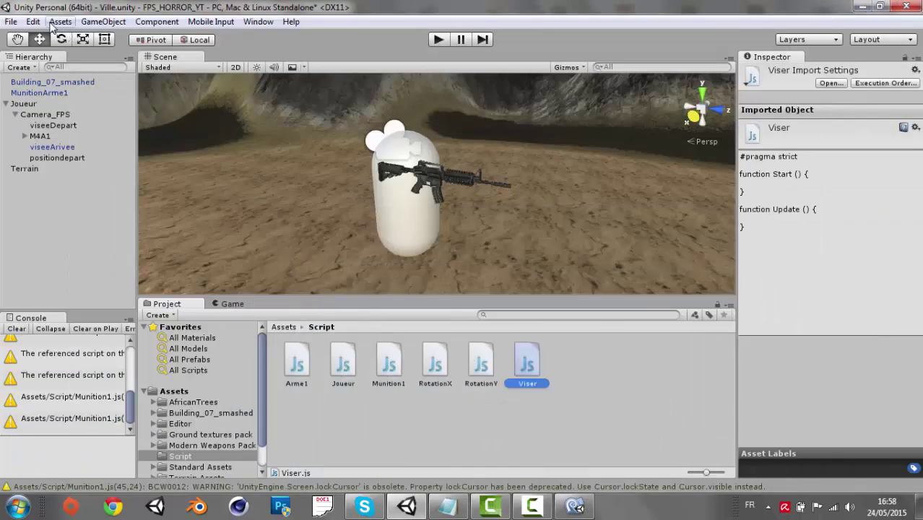
Verify the viser axis maps to mouse 1 in Project Settings > Input, then return to Viser.js
{"action": "left_click", "coordinate": [33, 21]}
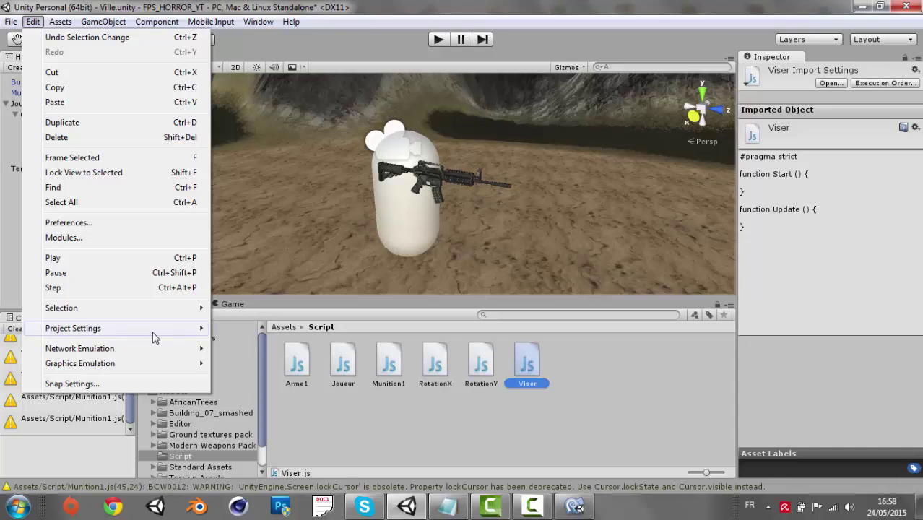
{"action": "mouse_move", "coordinate": [153, 337]}
{"action": "left_click", "coordinate": [263, 328]}
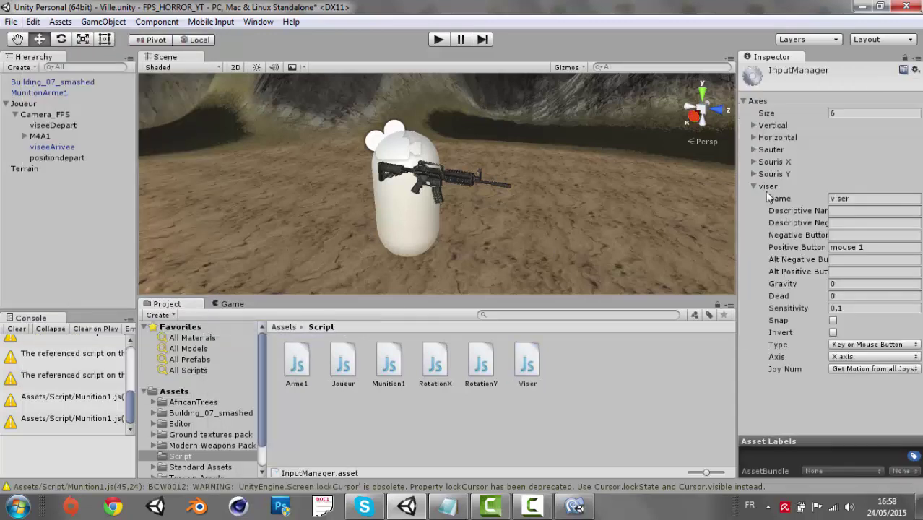
{"action": "left_click", "coordinate": [753, 186]}
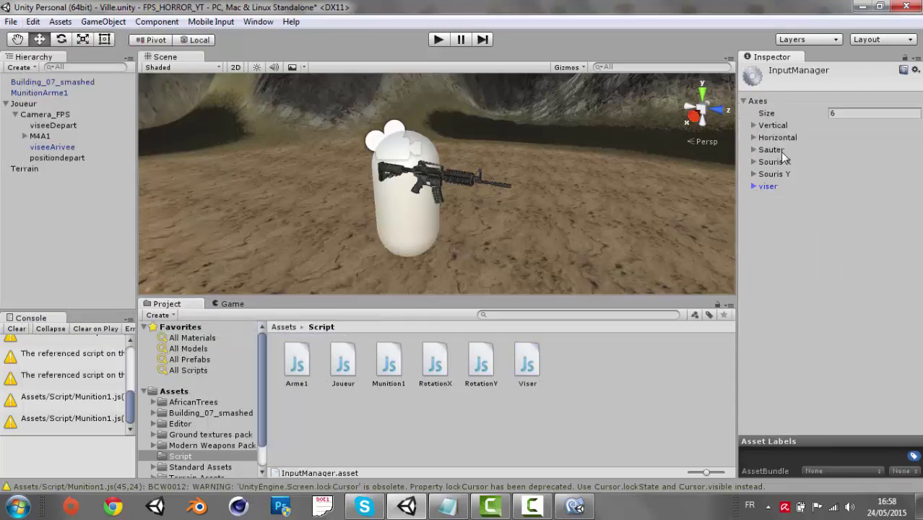
{"action": "left_click", "coordinate": [753, 186]}
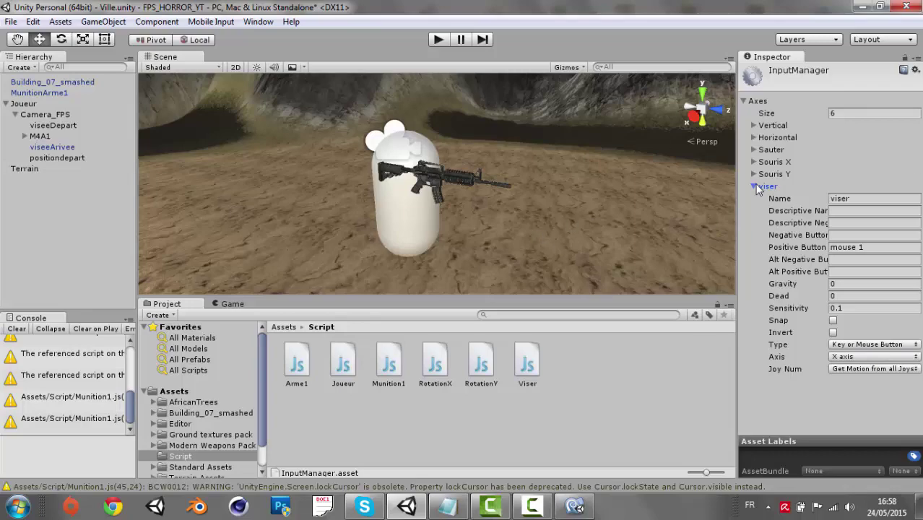
{"action": "left_click", "coordinate": [755, 186]}
{"action": "left_click", "coordinate": [575, 506]}
Check the Viser reference script in Notepad alongside the Viser.js code
{"action": "left_click", "coordinate": [560, 474]}
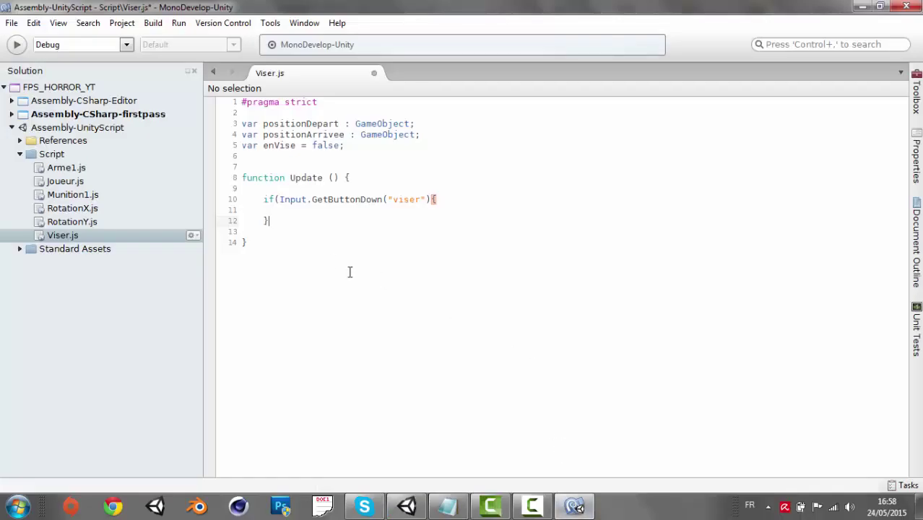
{"action": "left_click", "coordinate": [448, 505]}
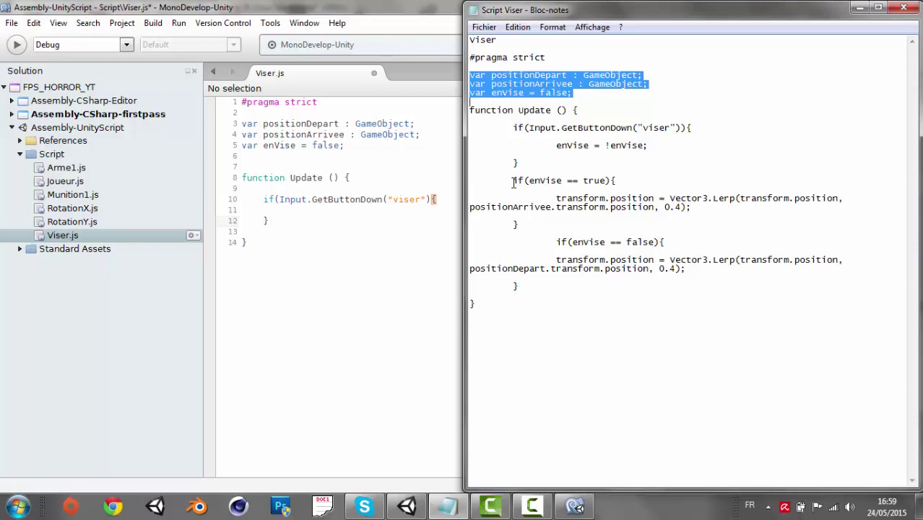
{"action": "left_click", "coordinate": [860, 8]}
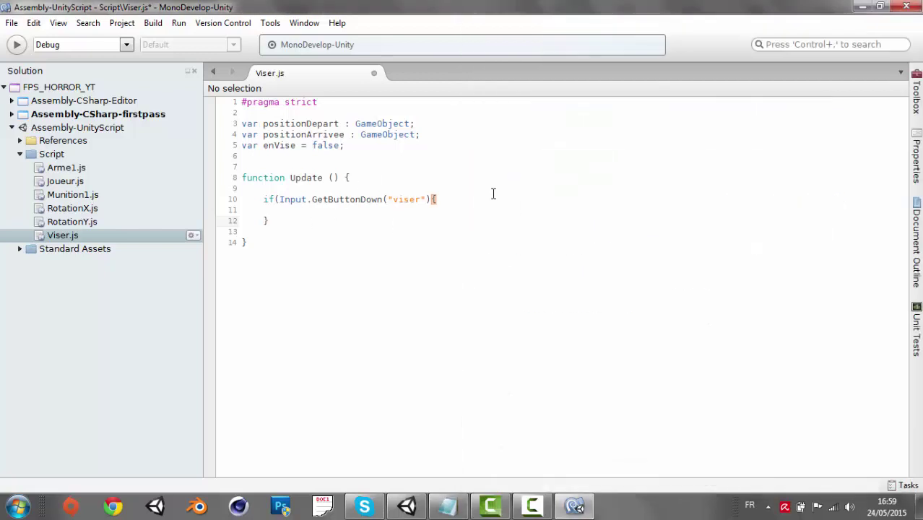
Add the line enVise = !enVise; inside the viser input if block in Update
{"action": "key", "text": "Down"}
{"action": "key", "text": "Down"}
{"action": "key", "text": "Return"}
{"action": "key", "text": "Return"}
{"action": "key", "text": "Up"}
{"action": "key", "text": "Up"}
{"action": "type", "text": "e"}
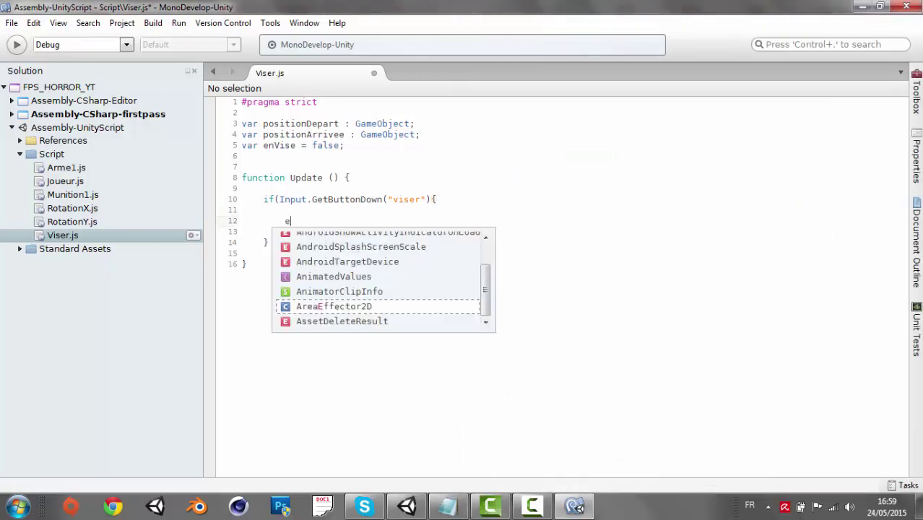
{"action": "type", "text": "n"}
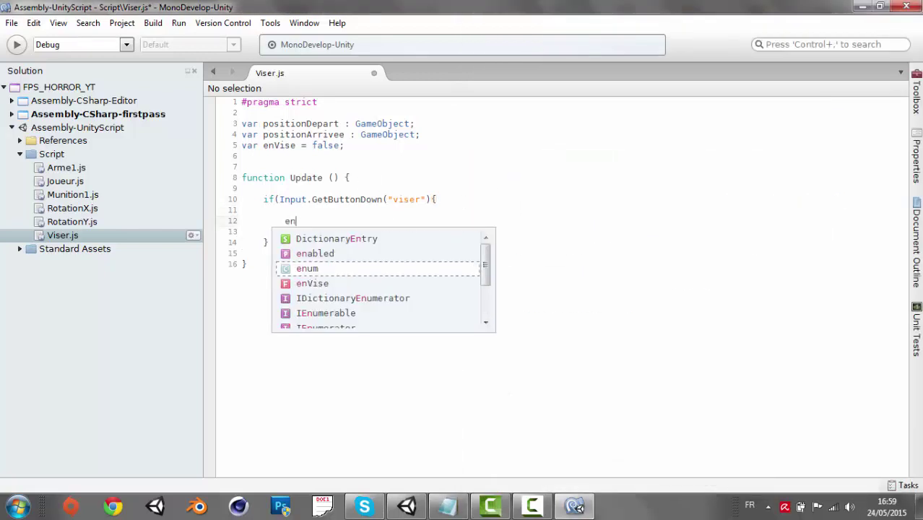
{"action": "key", "text": "Down"}
{"action": "key", "text": "Return"}
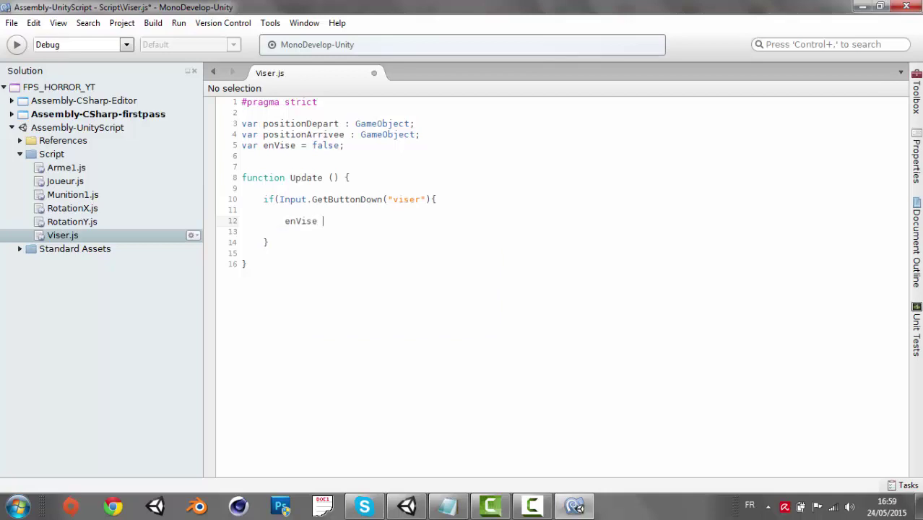
{"action": "type", "text": "= !en"}
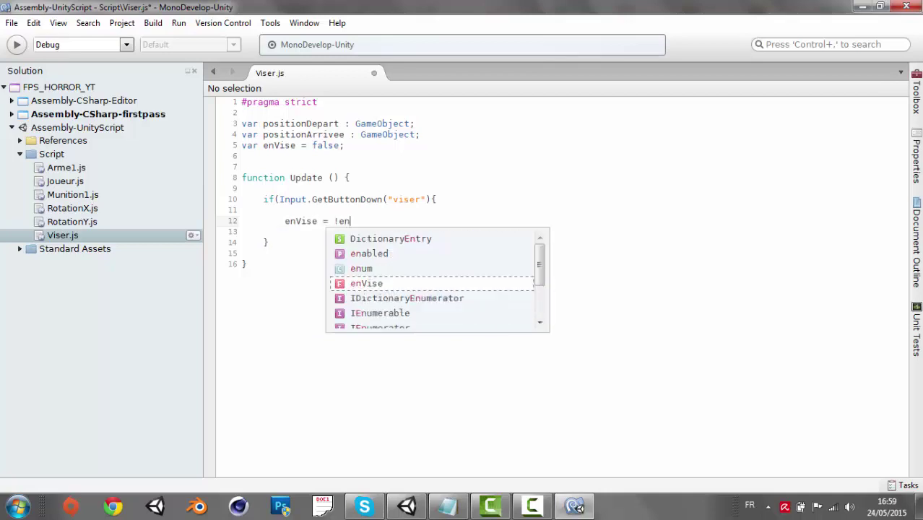
{"action": "key", "text": "Return"}
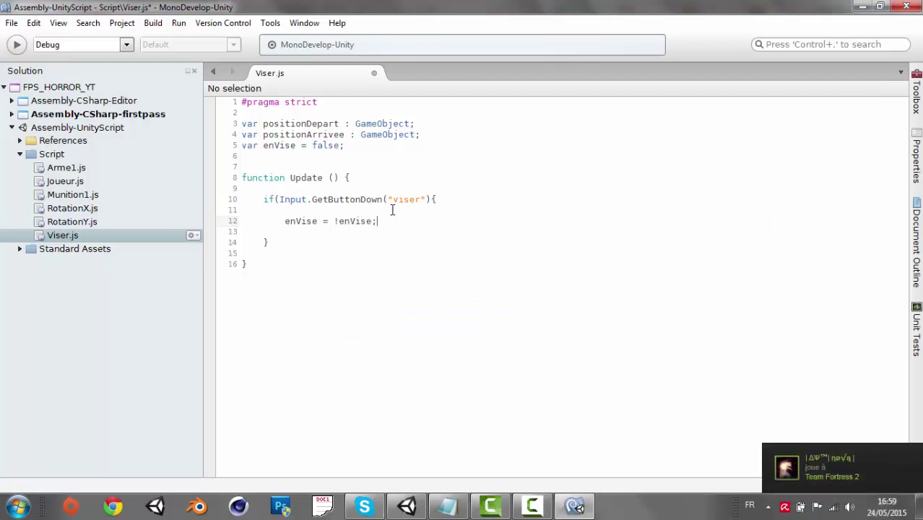
Open a blank line after the input check and select the two envise Lerp blocks in the notes
{"action": "left_click", "coordinate": [275, 243]}
{"action": "key", "text": "Return"}
{"action": "key", "text": "Return"}
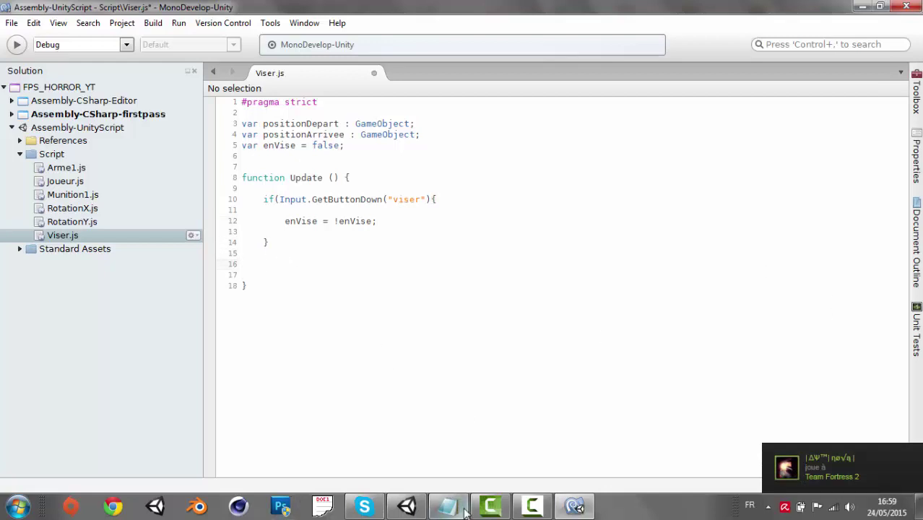
{"action": "left_click", "coordinate": [448, 505]}
{"action": "left_click", "coordinate": [561, 305]}
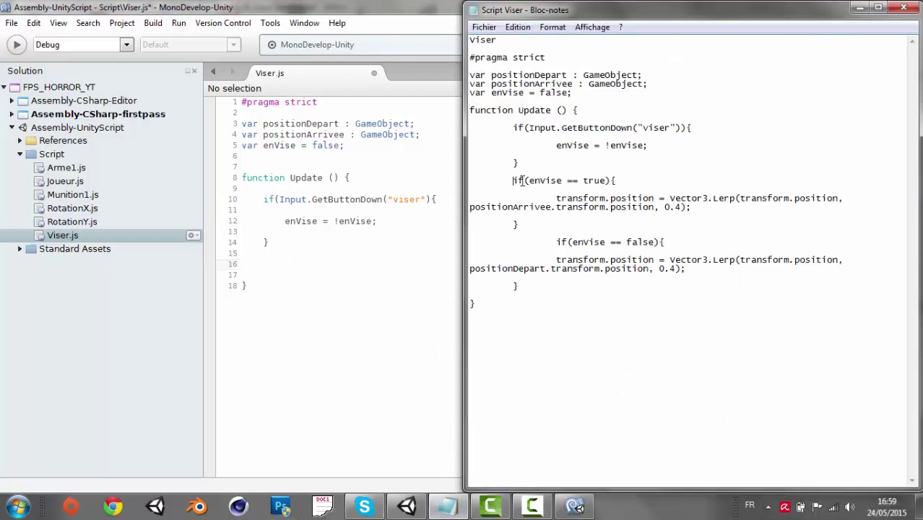
{"action": "left_click_drag", "start_coordinate": [514, 181], "coordinate": [800, 319]}
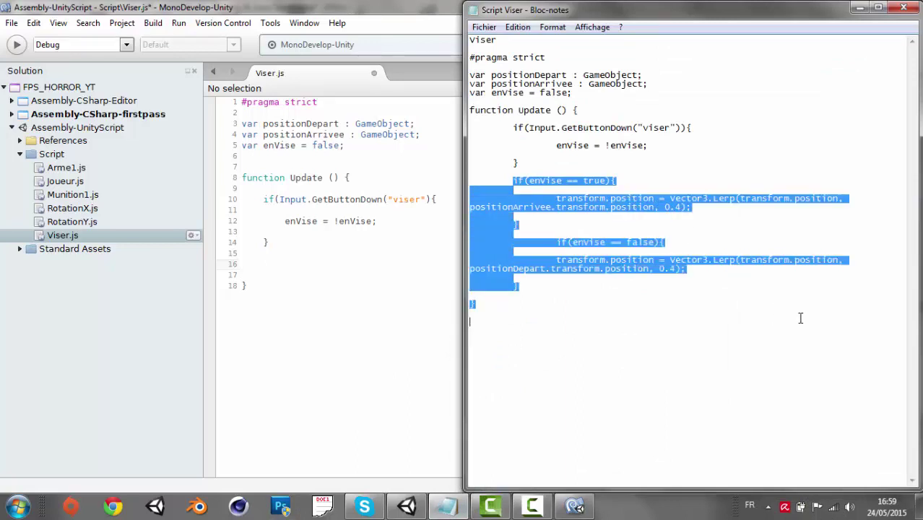
{"action": "left_click", "coordinate": [524, 304]}
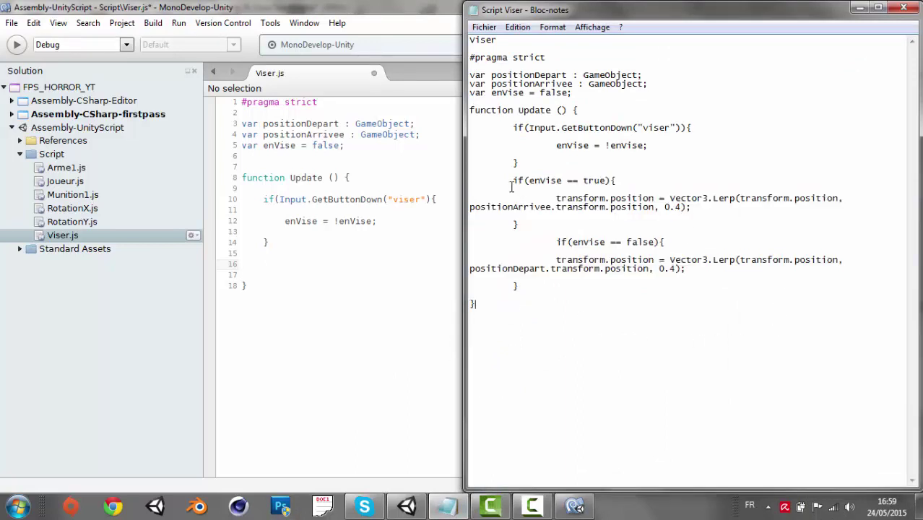
{"action": "left_click_drag", "start_coordinate": [513, 180], "coordinate": [686, 292]}
Undo a stray paste in the notes and paste the enVise true/false Lerp blocks into Update
{"action": "type", "text": "var positionDepart : GameObject; var positionArrivee : GameObject; var enVise = false;"}
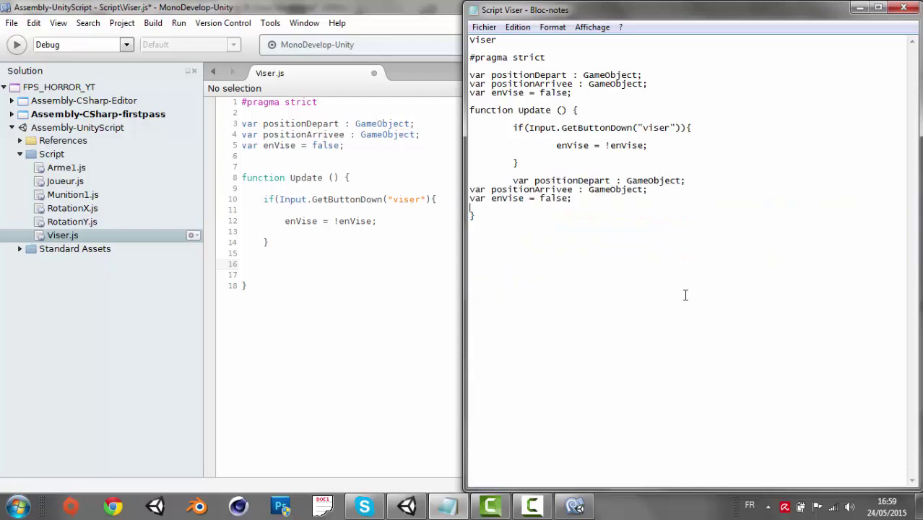
{"action": "key", "text": "ctrl+z"}
{"action": "left_click", "coordinate": [575, 300]}
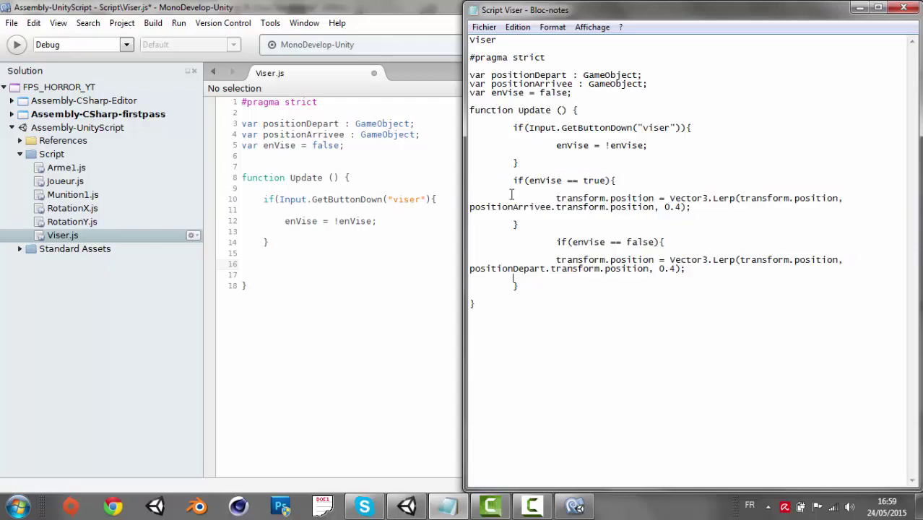
{"action": "left_click_drag", "start_coordinate": [512, 181], "coordinate": [734, 299]}
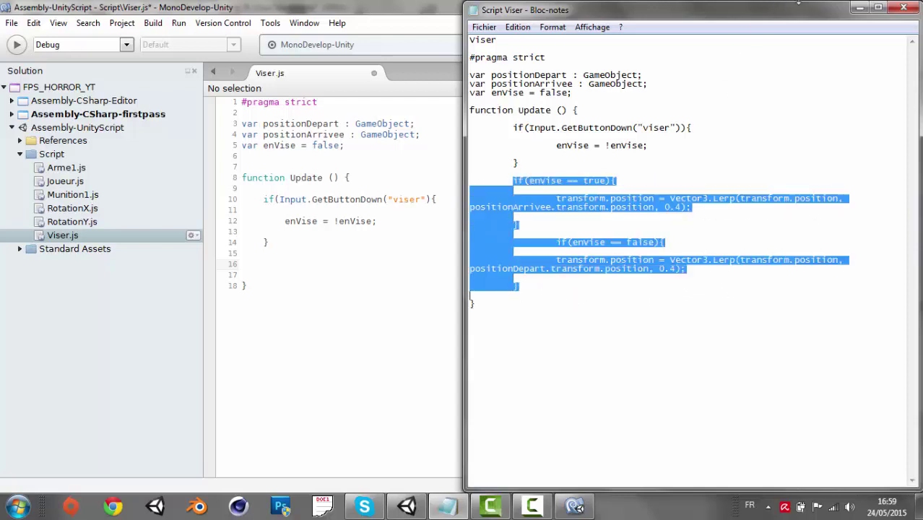
{"action": "left_click", "coordinate": [859, 7]}
{"action": "type", "text": "if(enVise == true){  \t\ttransform.position = Vector3.Lerp(transform.position, positionArrivee.transform.position, 0.4);  \t}  \t\tif(enVise == false){  \t\ttransform.position = Vector3.Lerp(transform.position, positionDepart.transform.position, 0.4);  \t}"}
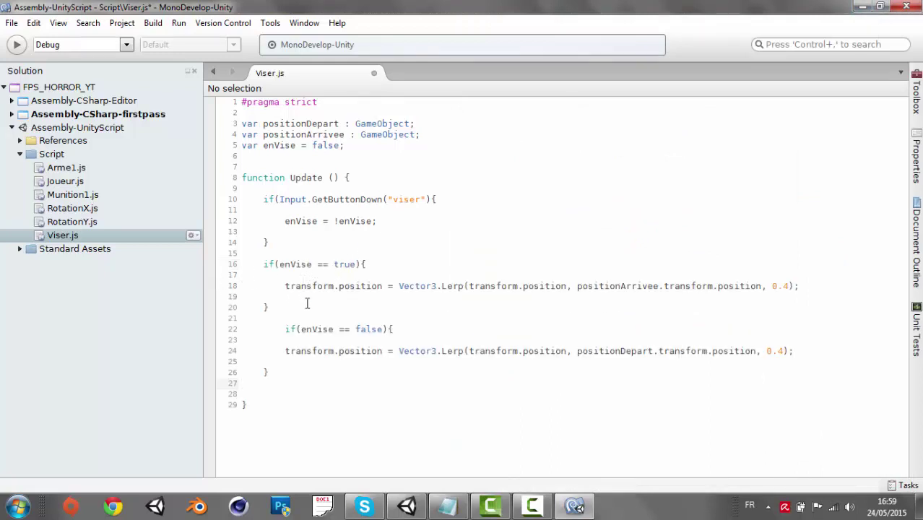
Review the enVise == true block: transform.position, Vector3 Lerp and its 0.4 factor
{"action": "left_click_drag", "start_coordinate": [262, 264], "coordinate": [371, 264]}
{"action": "left_click", "coordinate": [387, 264]}
{"action": "left_click_drag", "start_coordinate": [263, 265], "coordinate": [377, 266]}
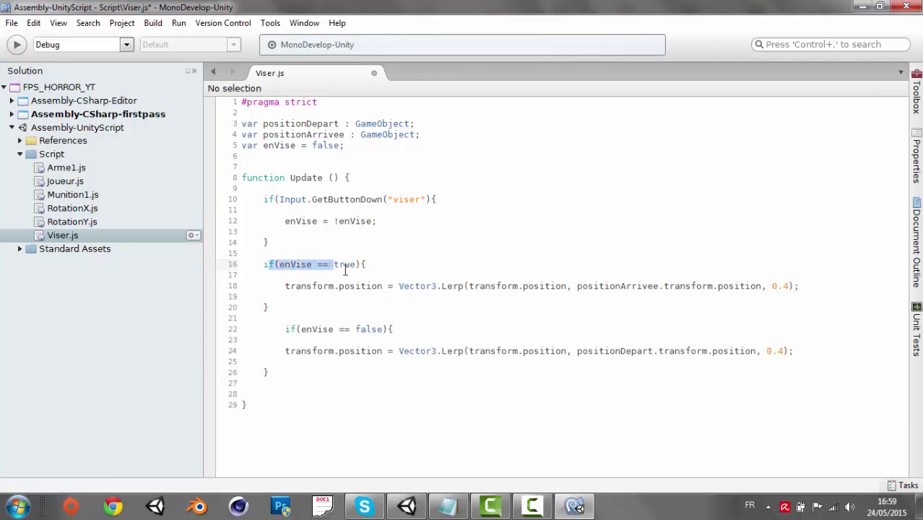
{"action": "left_click", "coordinate": [377, 266]}
{"action": "left_click_drag", "start_coordinate": [292, 290], "coordinate": [384, 291]}
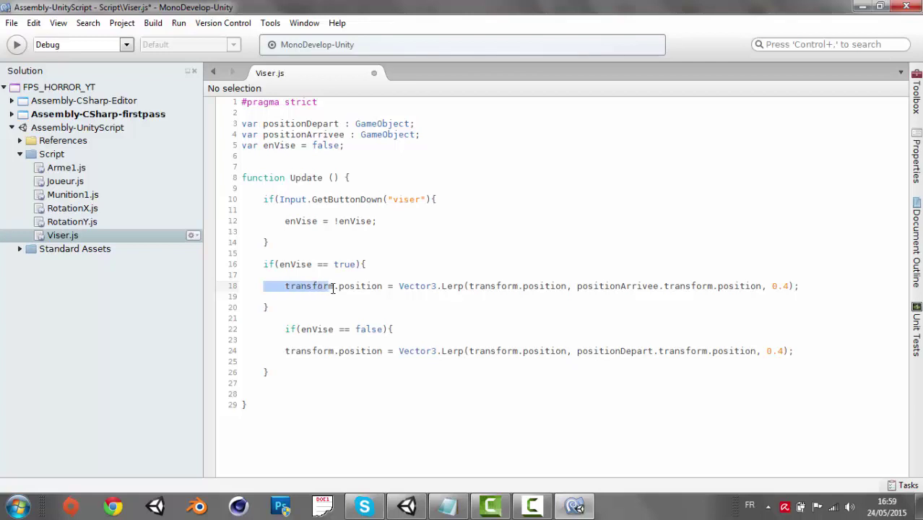
{"action": "left_click", "coordinate": [402, 286]}
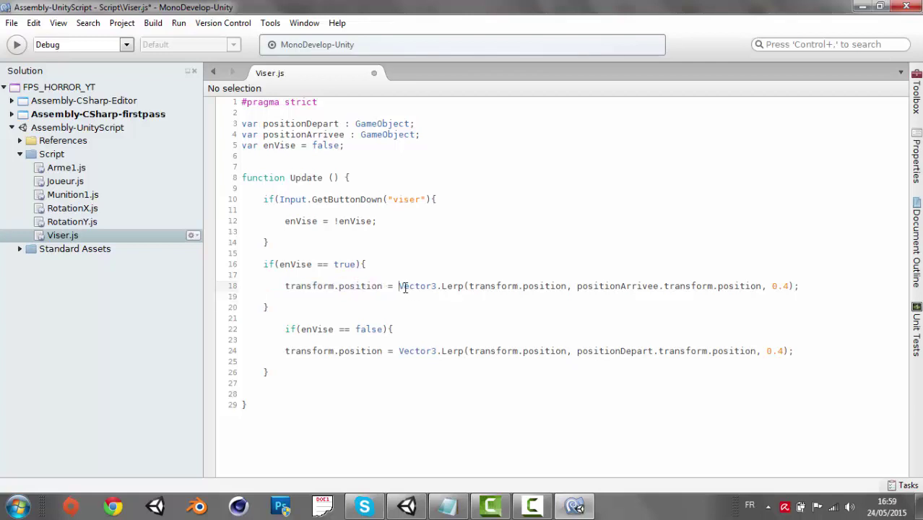
{"action": "double_click", "coordinate": [413, 286]}
{"action": "left_click", "coordinate": [505, 330]}
{"action": "left_click_drag", "start_coordinate": [772, 287], "coordinate": [793, 286]}
{"action": "left_click", "coordinate": [804, 283]}
Outdent the enVise == false if to match the first block and save Viser.js
{"action": "left_click", "coordinate": [286, 331]}
{"action": "key", "text": "BackSpace"}
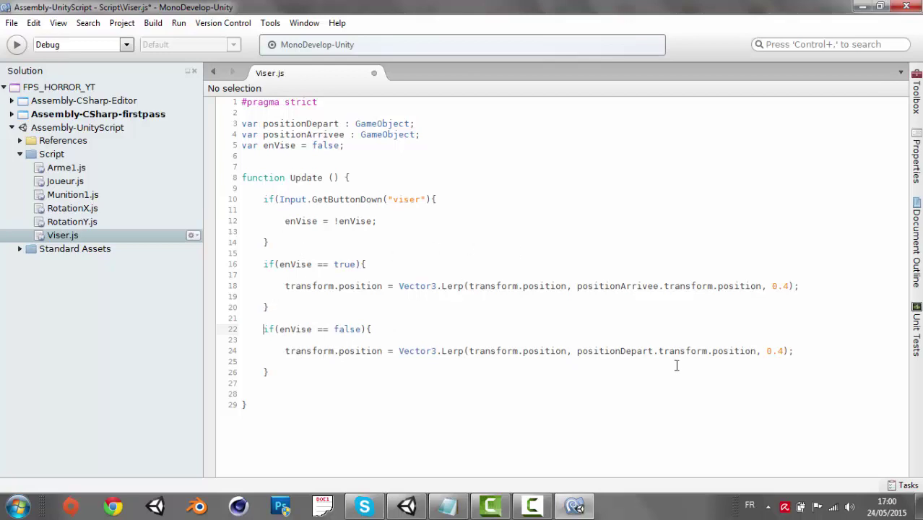
{"action": "left_click", "coordinate": [801, 353]}
{"action": "left_click", "coordinate": [263, 405]}
{"action": "key", "text": "ctrl+s"}
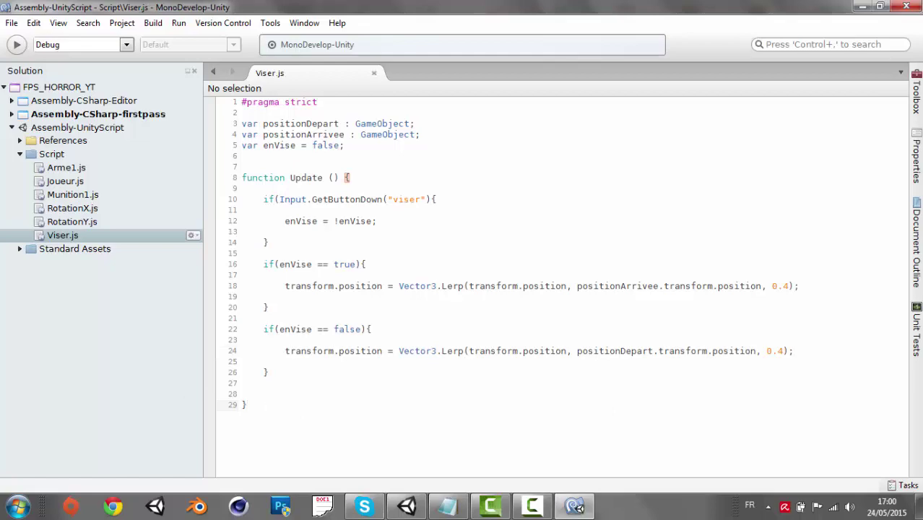
{"action": "left_click", "coordinate": [861, 6]}
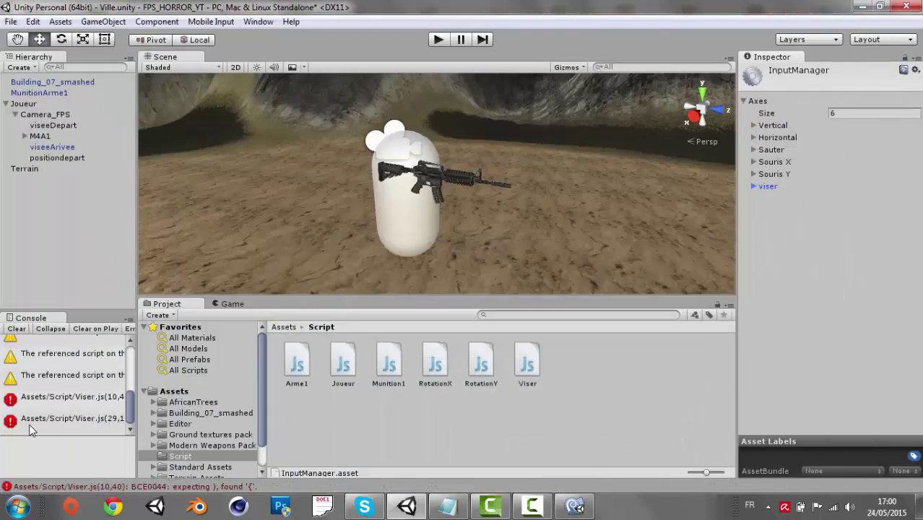
Inspect the Viser.js compile errors and check the final brace on line 29
{"action": "left_click", "coordinate": [31, 426]}
{"action": "left_click", "coordinate": [55, 405]}
{"action": "left_click", "coordinate": [75, 425]}
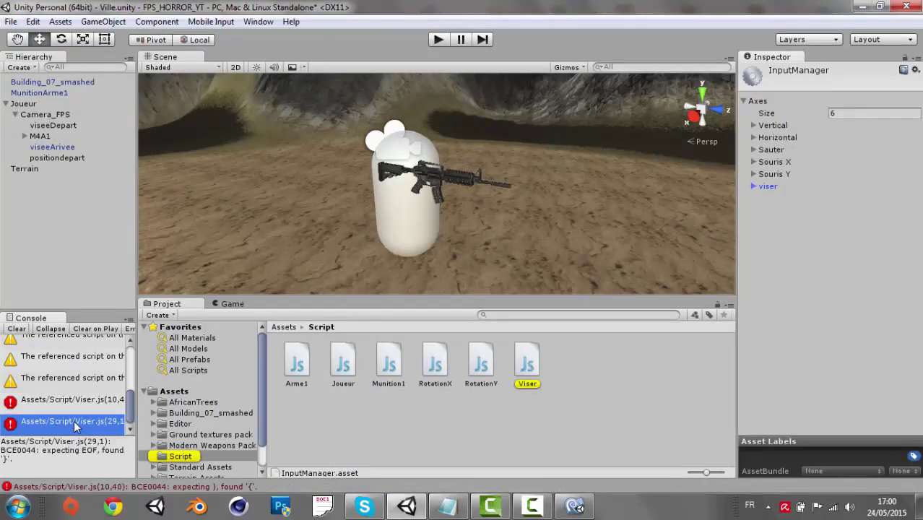
{"action": "double_click", "coordinate": [81, 423]}
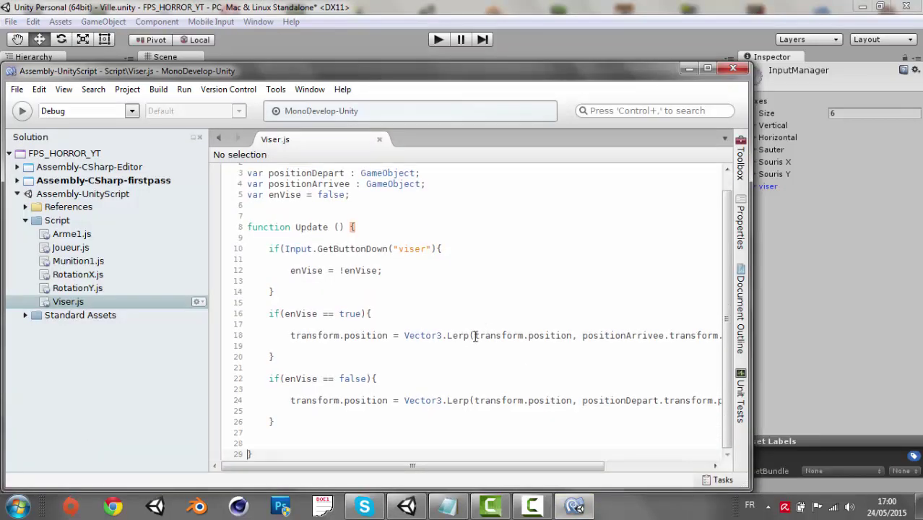
{"action": "left_click", "coordinate": [269, 456]}
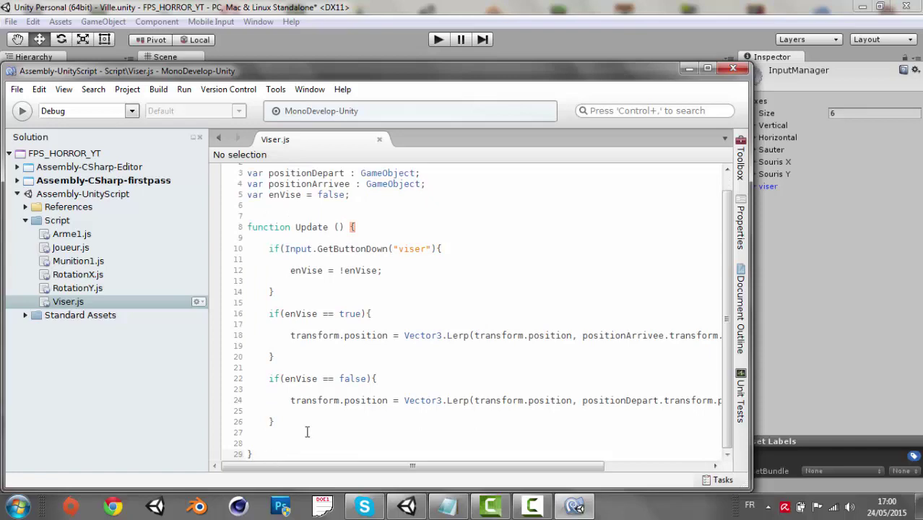
{"action": "left_click", "coordinate": [689, 68]}
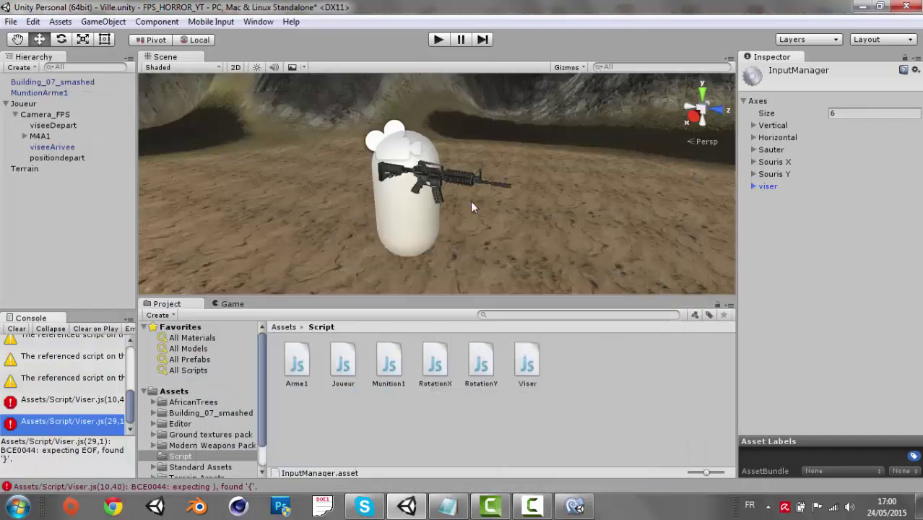
Attach the Viser script to M4A1 and delete the positiondepart object
{"action": "left_click", "coordinate": [396, 431]}
{"action": "mouse_move", "coordinate": [528, 365]}
{"action": "left_mouse_down"}
{"action": "mouse_move", "coordinate": [67, 141]}
{"action": "mouse_move", "coordinate": [44, 138]}
{"action": "left_mouse_up"}
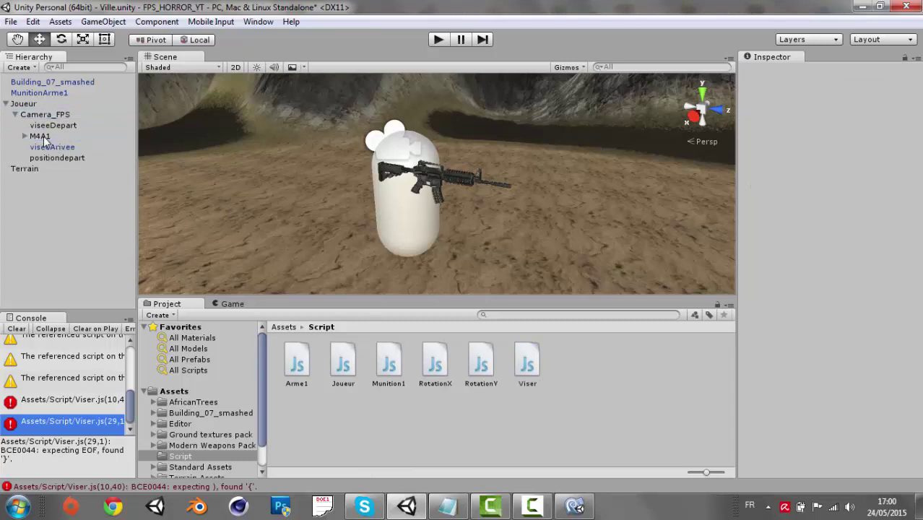
{"action": "left_click", "coordinate": [57, 158]}
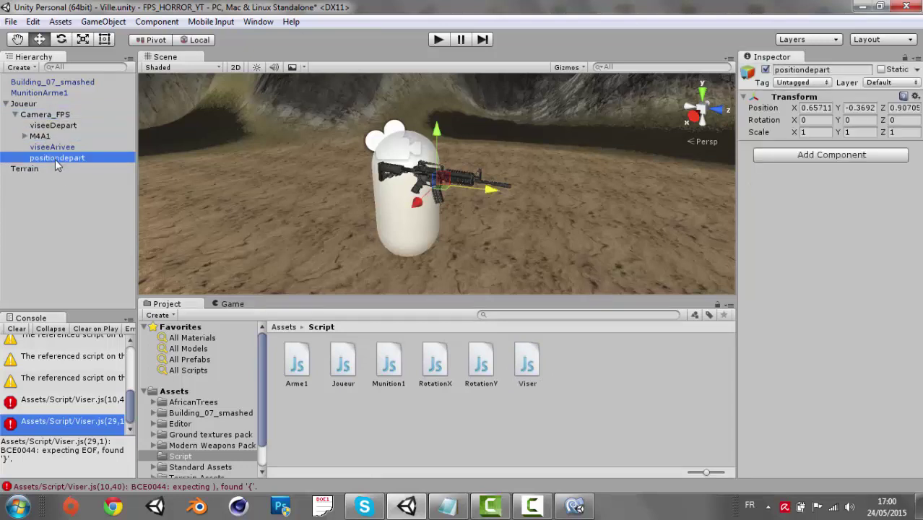
{"action": "right_click", "coordinate": [58, 159]}
{"action": "left_click", "coordinate": [89, 233]}
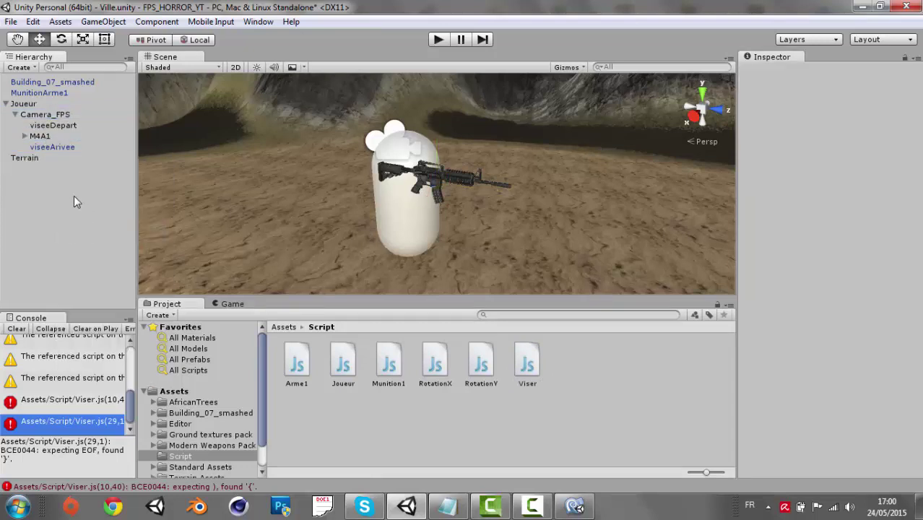
Check viseeDepart and viseeArivee, save the scene, and try play mode despite the line-10 error
{"action": "left_click", "coordinate": [71, 133]}
{"action": "left_click", "coordinate": [58, 147]}
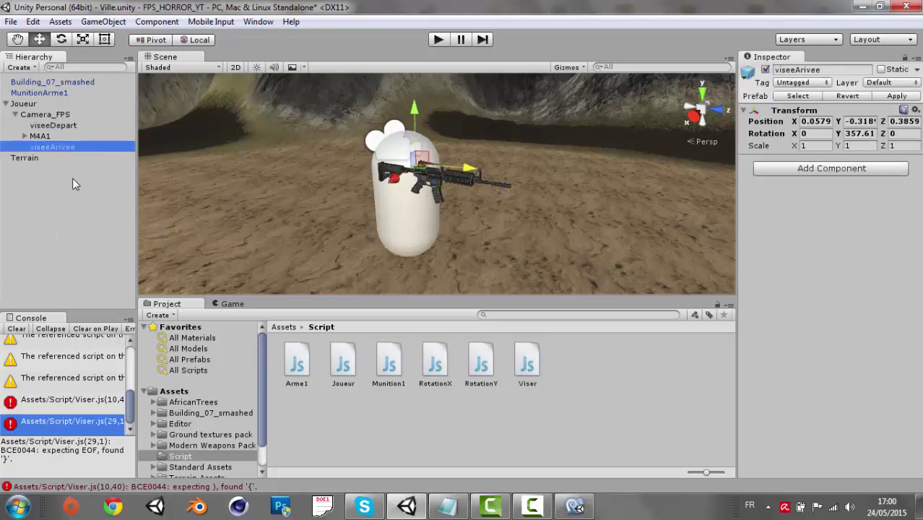
{"action": "left_click", "coordinate": [72, 212]}
{"action": "key", "text": "ctrl+s"}
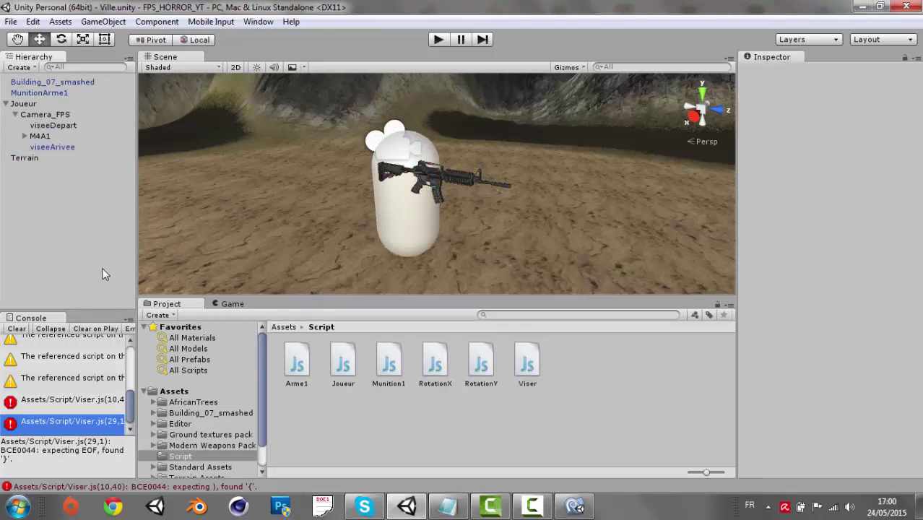
{"action": "left_click", "coordinate": [78, 402]}
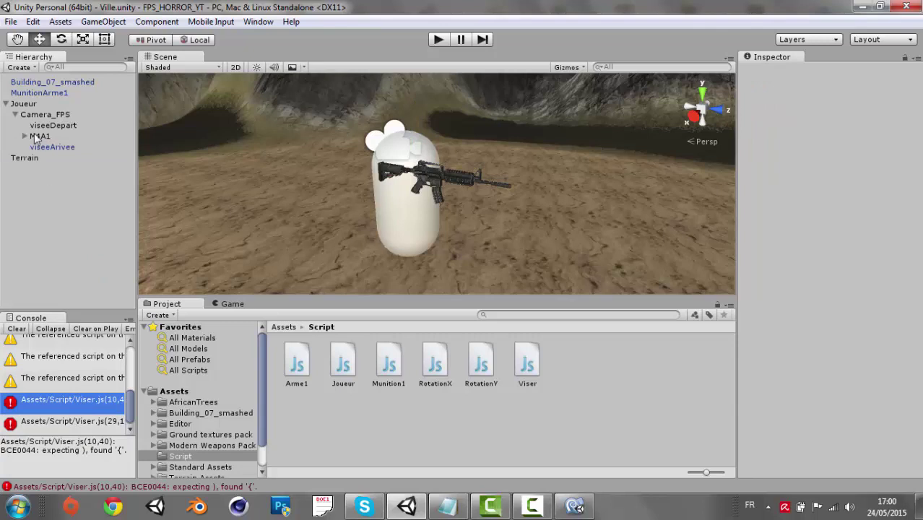
{"action": "left_click", "coordinate": [438, 39]}
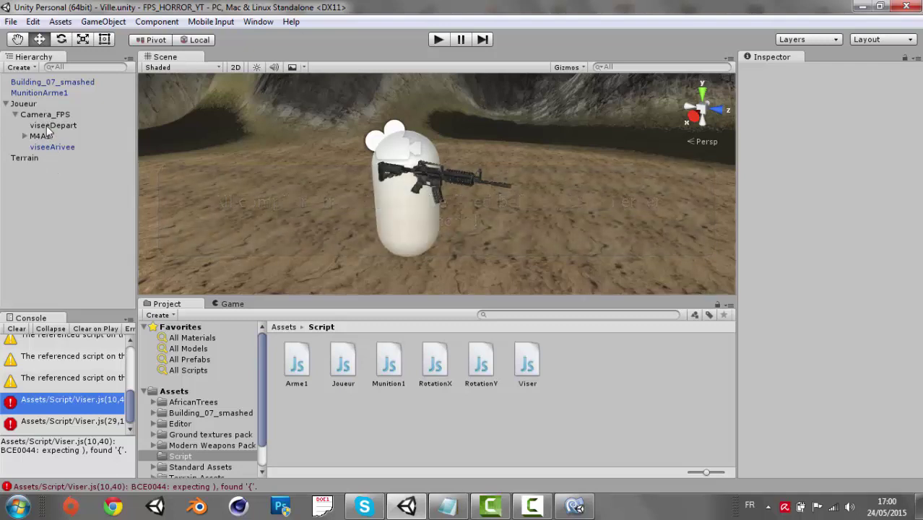
{"action": "left_click", "coordinate": [16, 115]}
{"action": "left_click", "coordinate": [16, 116]}
{"action": "left_click", "coordinate": [51, 138]}
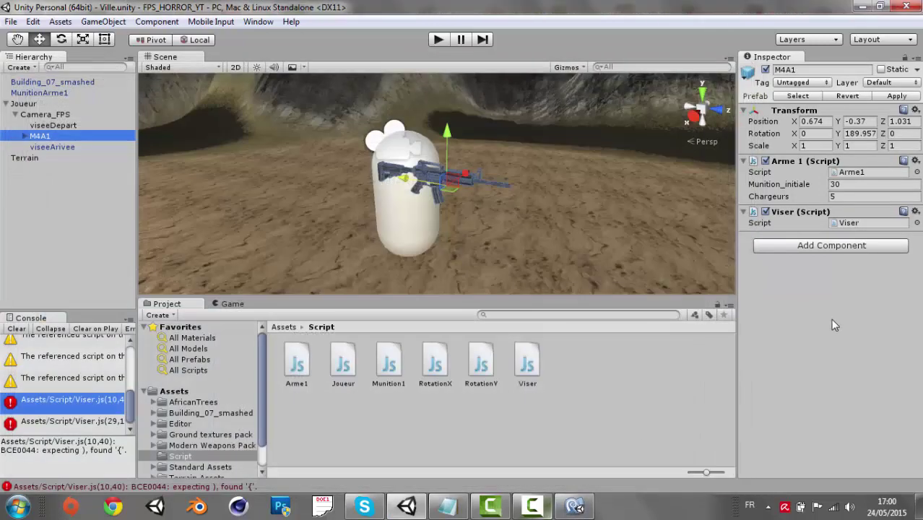
Select M4A1 and inspect the Viser script asset and its code
{"action": "left_click", "coordinate": [528, 368]}
{"action": "left_click", "coordinate": [559, 374]}
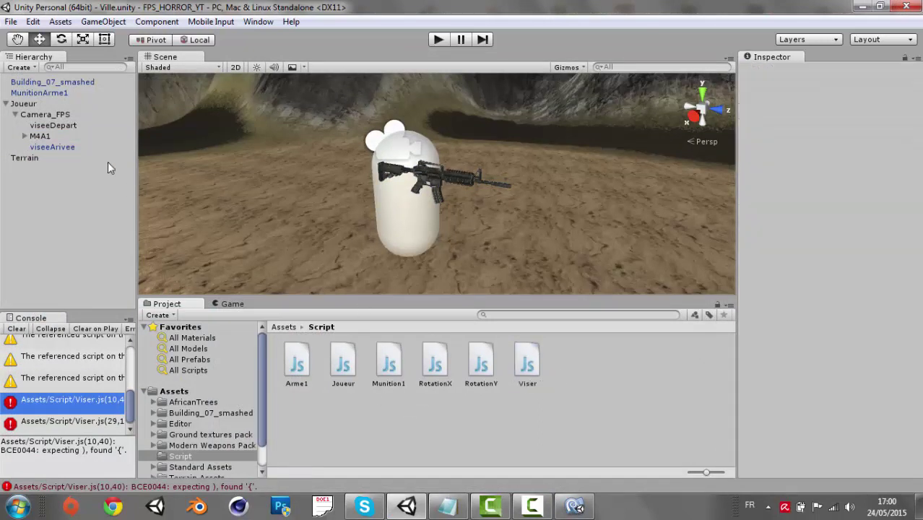
{"action": "left_click", "coordinate": [41, 136]}
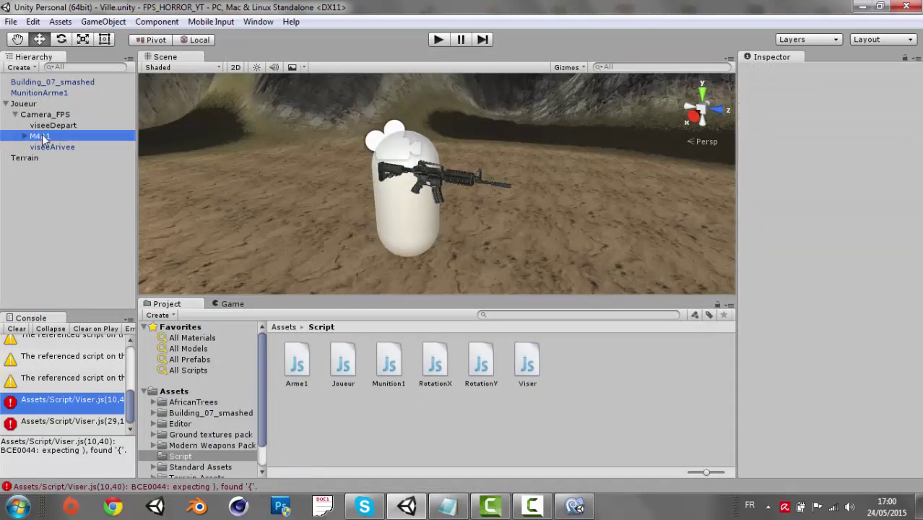
{"action": "left_click", "coordinate": [526, 365]}
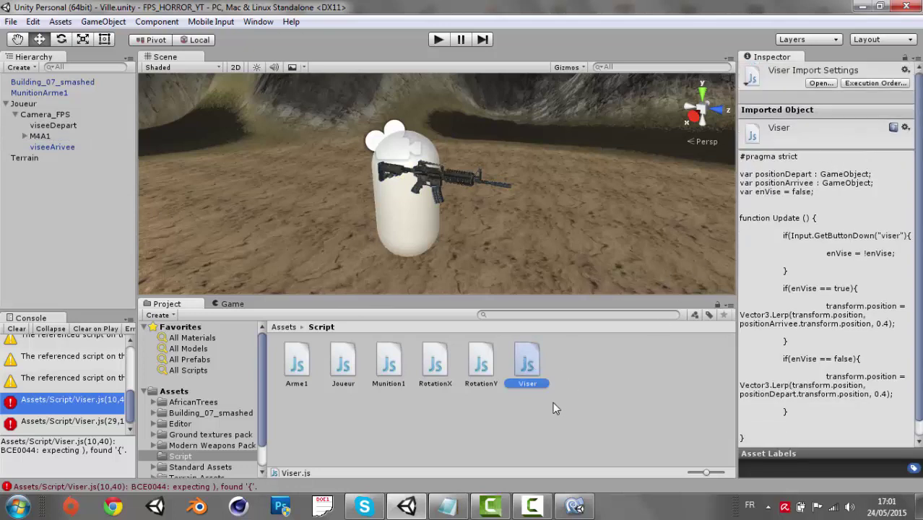
Open Viser.js at the reported compile errors in a maximized MonoDevelop editor
{"action": "left_click", "coordinate": [92, 423]}
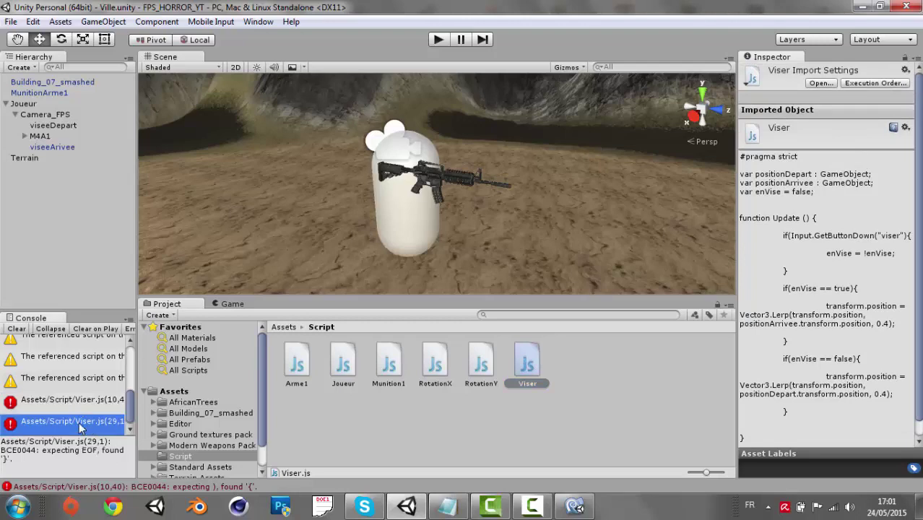
{"action": "double_click", "coordinate": [82, 426]}
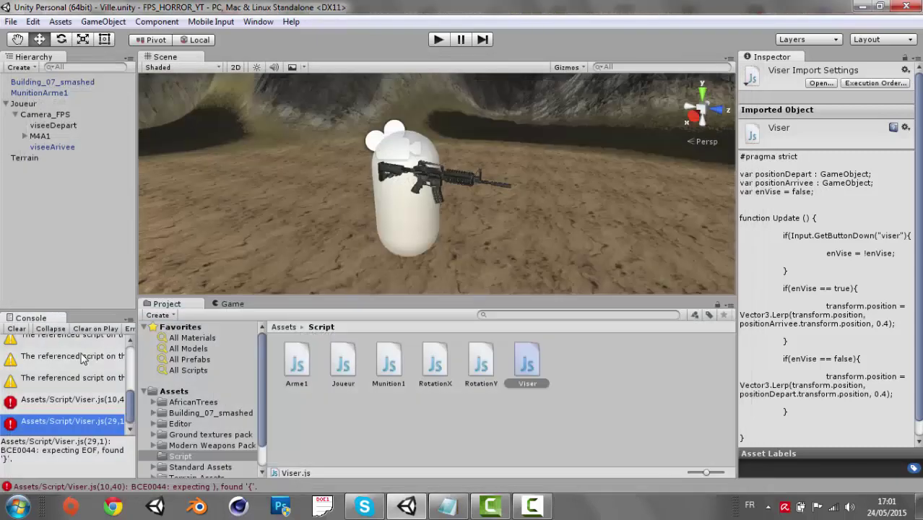
{"action": "double_click", "coordinate": [72, 399]}
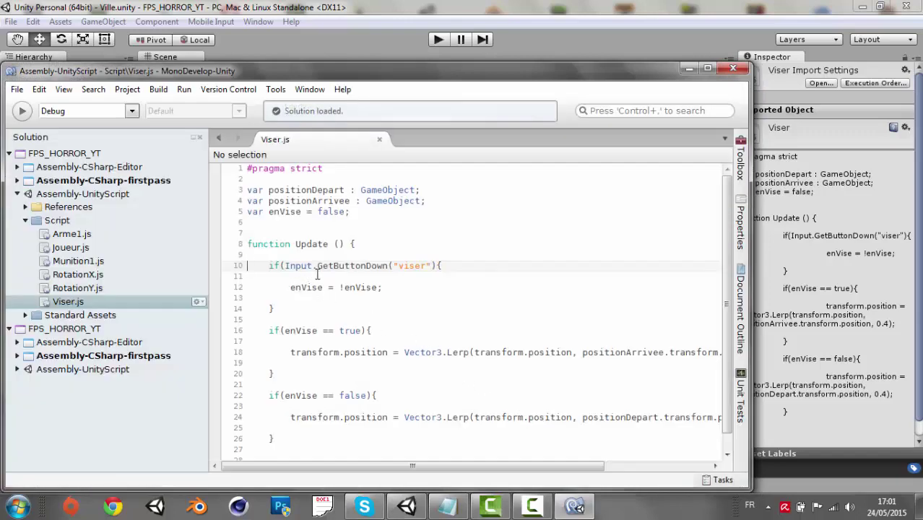
{"action": "left_click", "coordinate": [706, 70]}
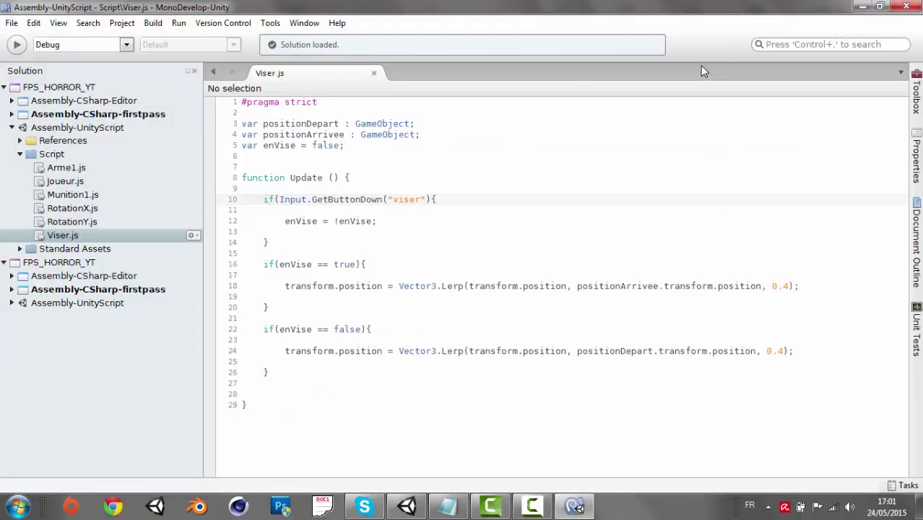
{"action": "left_click", "coordinate": [447, 507]}
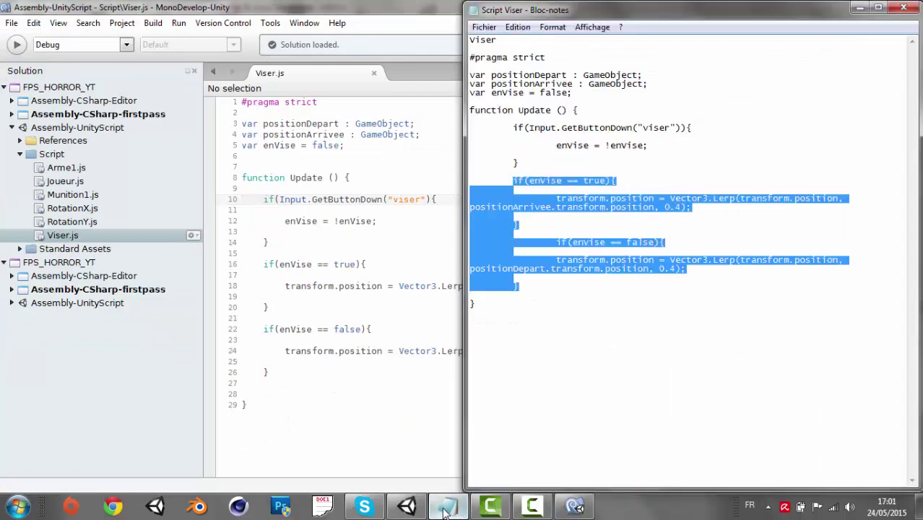
{"action": "left_click", "coordinate": [448, 509]}
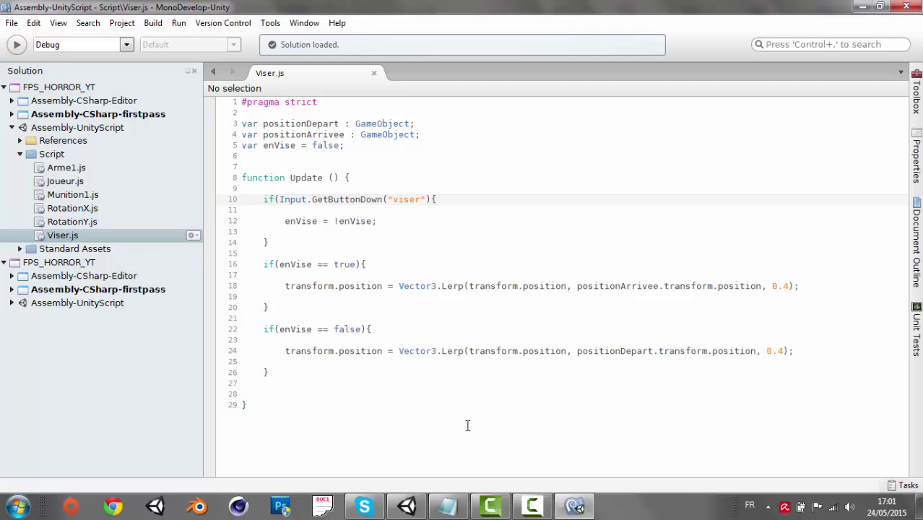
{"action": "mouse_move", "coordinate": [491, 507]}
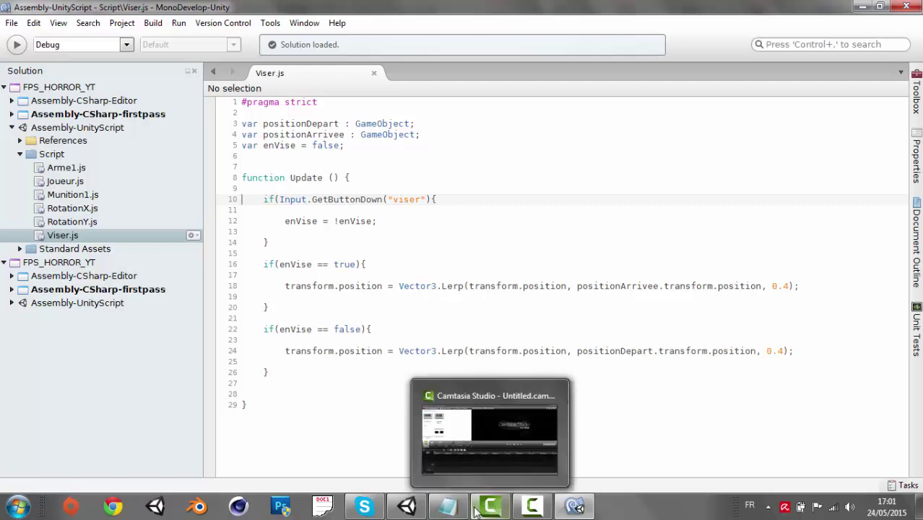
{"action": "left_click", "coordinate": [574, 508]}
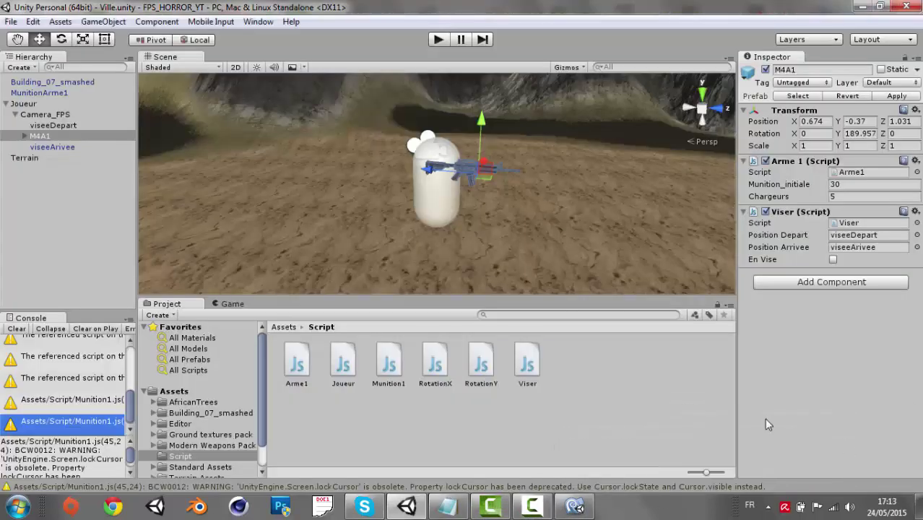
Show the Script Viser reference notes beside the Viser.js code and select their full text
{"action": "right_click_drag", "start_coordinate": [320, 231], "coordinate": [333, 233]}
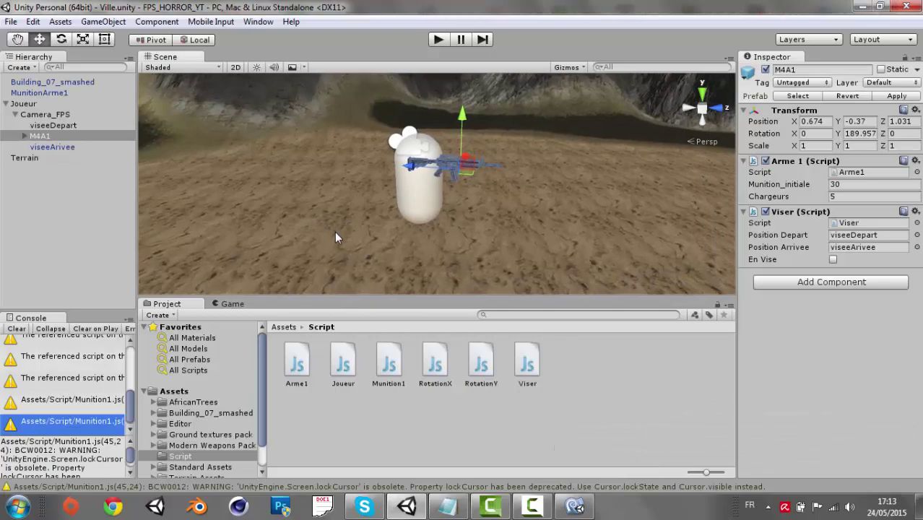
{"action": "left_click", "coordinate": [574, 507]}
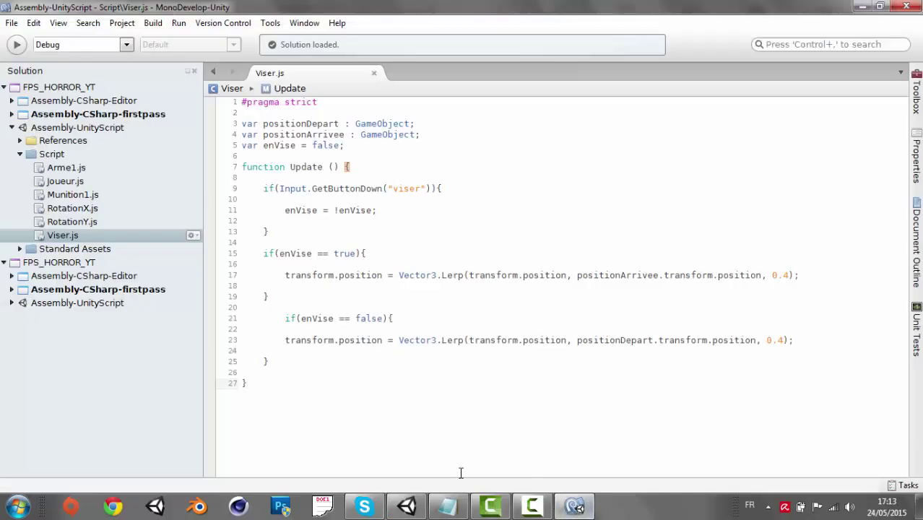
{"action": "left_click", "coordinate": [448, 506]}
{"action": "double_click", "coordinate": [517, 250]}
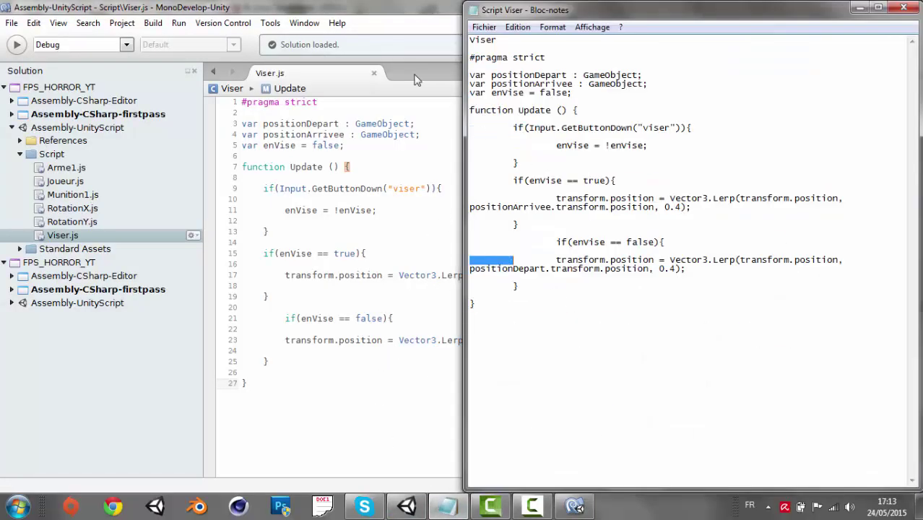
{"action": "left_click_drag", "start_coordinate": [472, 56], "coordinate": [763, 312]}
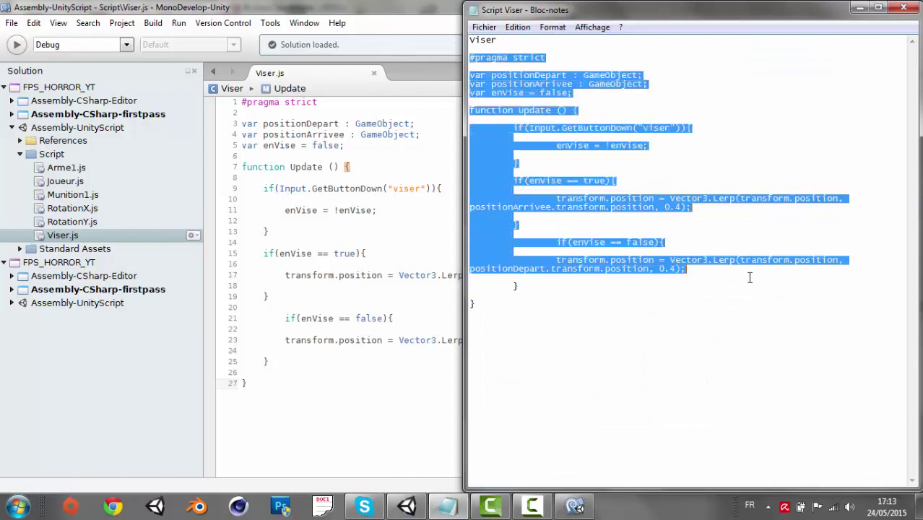
Hide the notes, check which brace closes Viser.js, then return to Unity with M4A1 deselected
{"action": "left_click", "coordinate": [733, 318]}
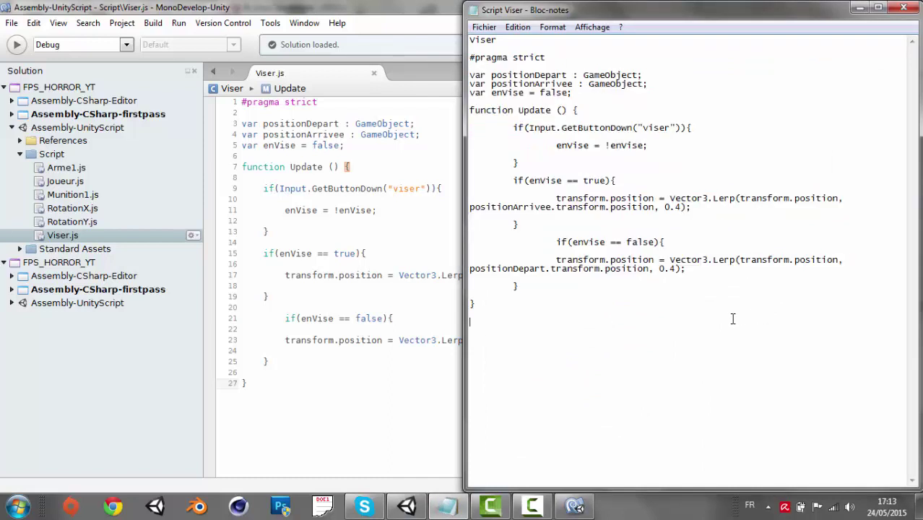
{"action": "left_click", "coordinate": [859, 7]}
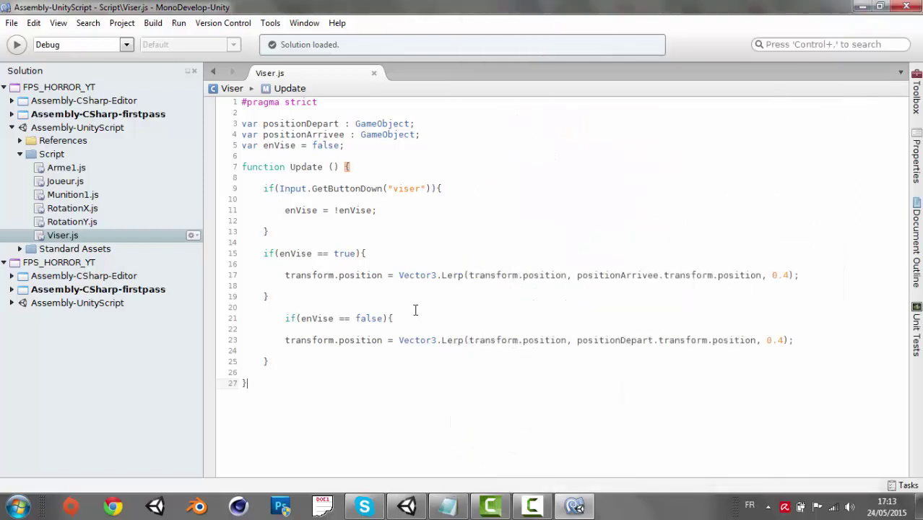
{"action": "left_click", "coordinate": [242, 383]}
{"action": "left_click", "coordinate": [253, 384]}
{"action": "left_click", "coordinate": [244, 385]}
{"action": "left_click", "coordinate": [254, 384]}
{"action": "mouse_move", "coordinate": [258, 385]}
{"action": "left_mouse_down"}
{"action": "mouse_move", "coordinate": [226, 113]}
{"action": "mouse_move", "coordinate": [225, 122]}
{"action": "left_mouse_up"}
{"action": "left_click", "coordinate": [268, 380]}
{"action": "left_click", "coordinate": [859, 7]}
{"action": "left_click", "coordinate": [255, 204]}
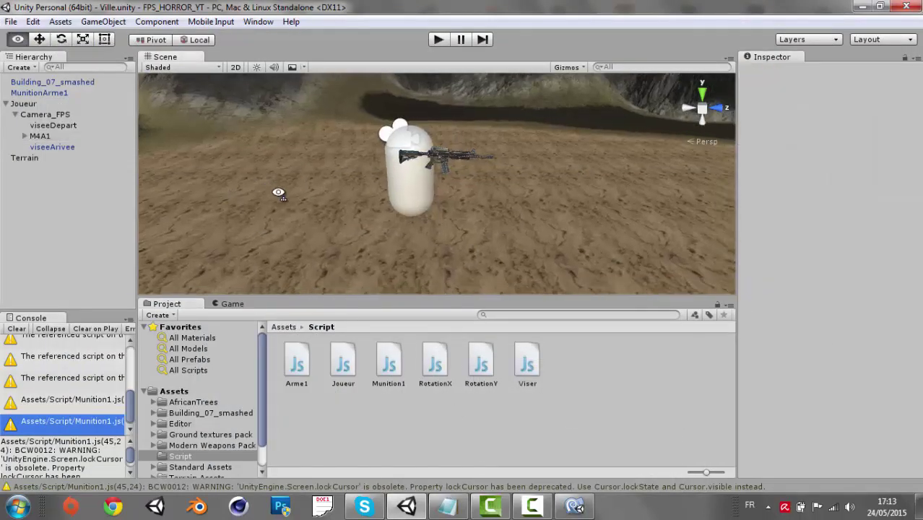
Play-test: walk to the ammo crate, collect it with E, roam the trees, then stop
{"action": "left_click", "coordinate": [439, 39]}
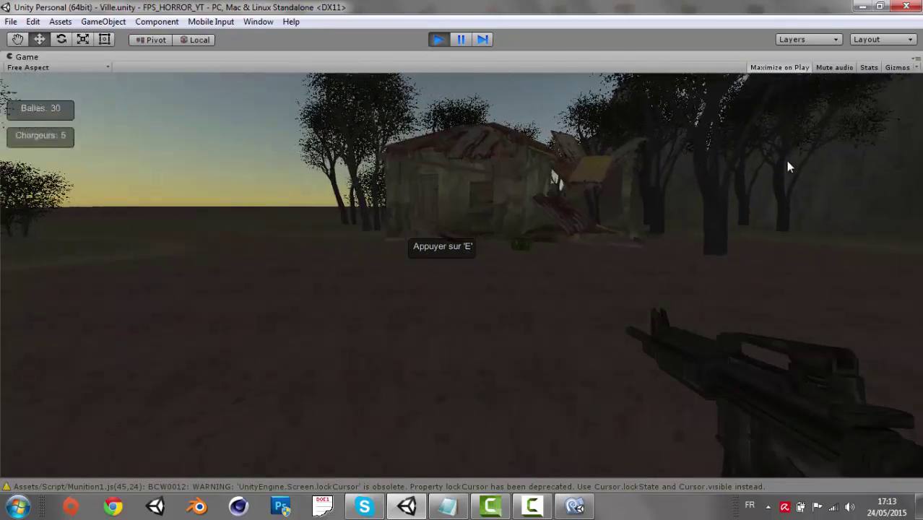
{"action": "key", "text": "w"}
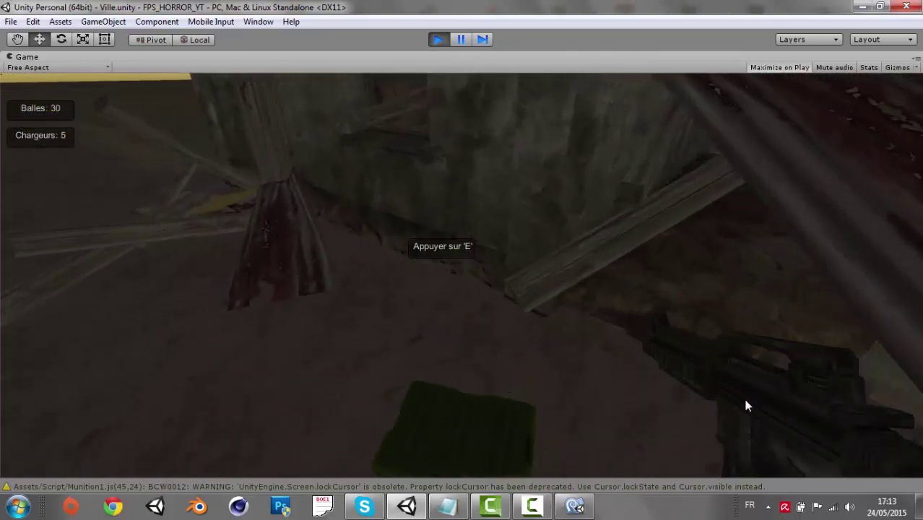
{"action": "key", "text": "e"}
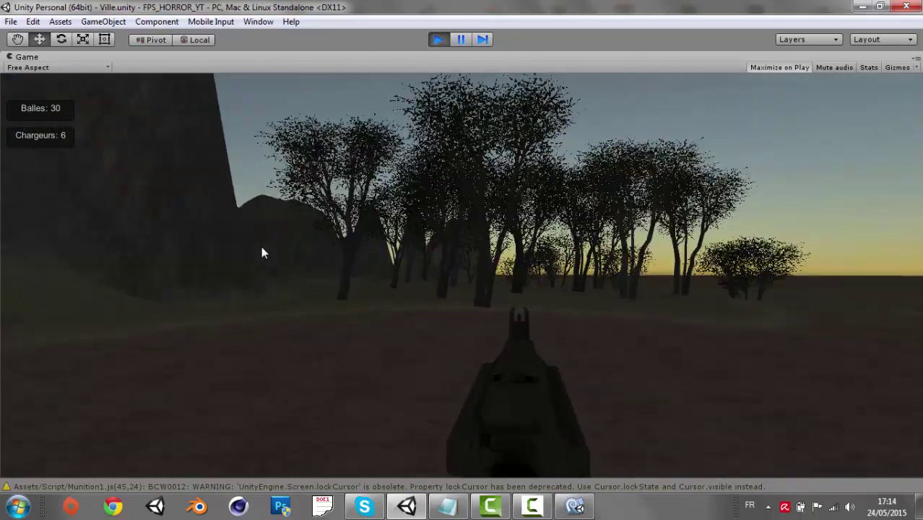
{"action": "key", "text": "w"}
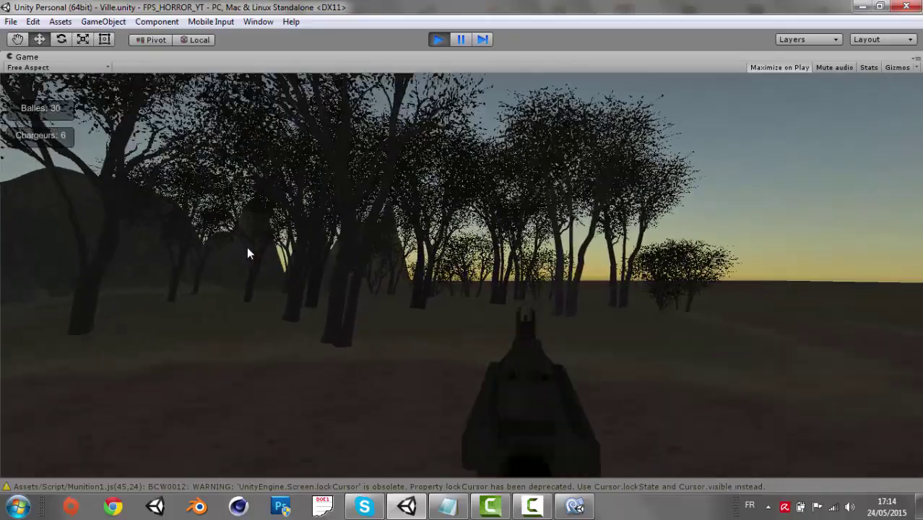
{"action": "key", "text": "w"}
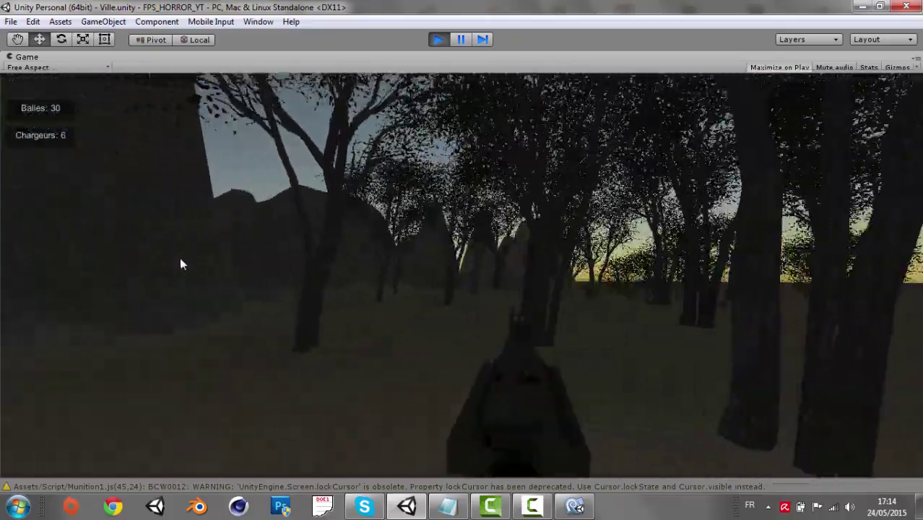
{"action": "key", "text": "w"}
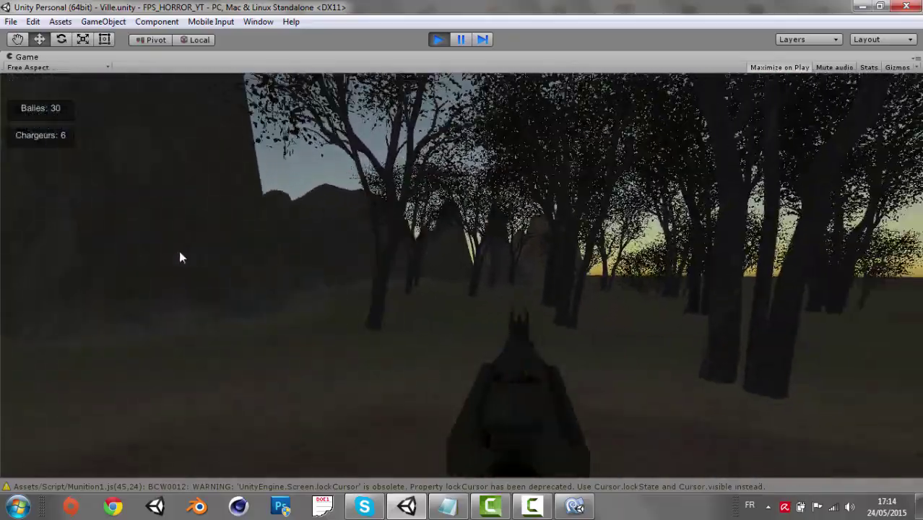
{"action": "key", "text": "w"}
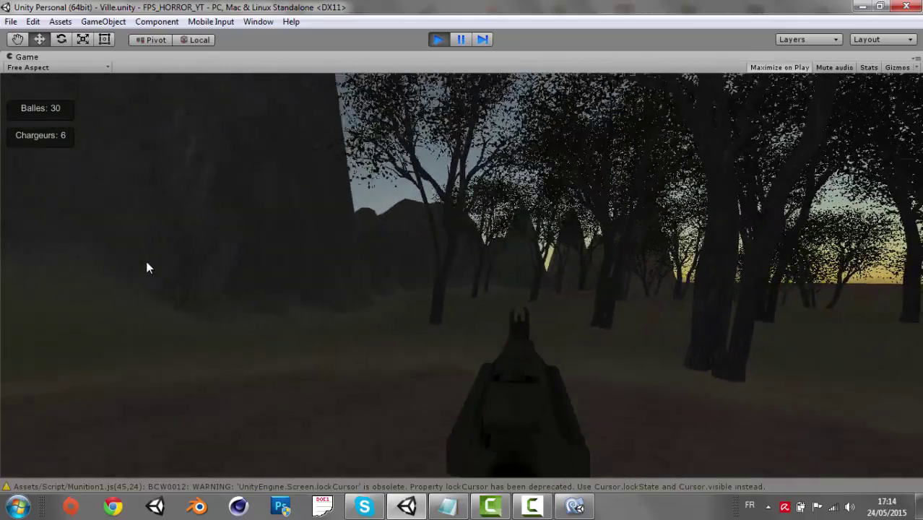
{"action": "key", "text": "w"}
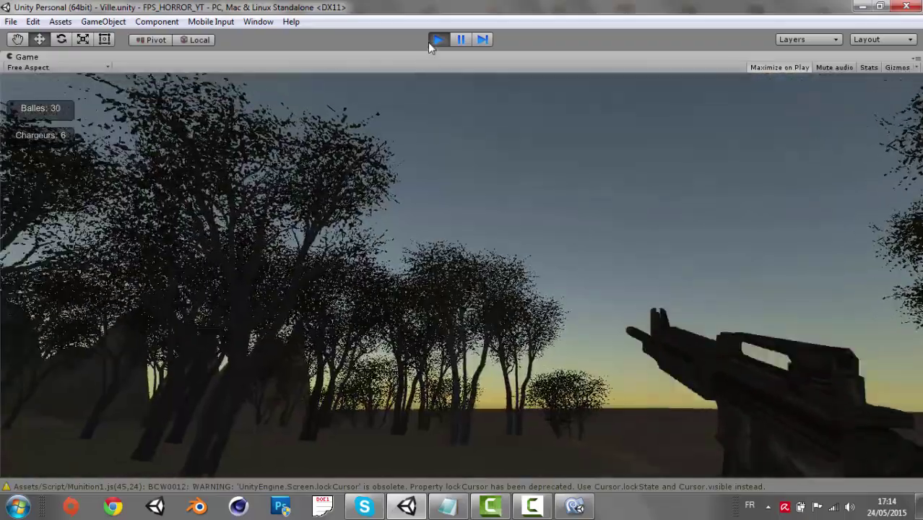
{"action": "left_click", "coordinate": [432, 41]}
{"action": "mouse_move", "coordinate": [354, 169]}
{"action": "right_mouse_down"}
{"action": "mouse_move", "coordinate": [478, 157]}
{"action": "mouse_move", "coordinate": [348, 164]}
{"action": "right_mouse_up"}
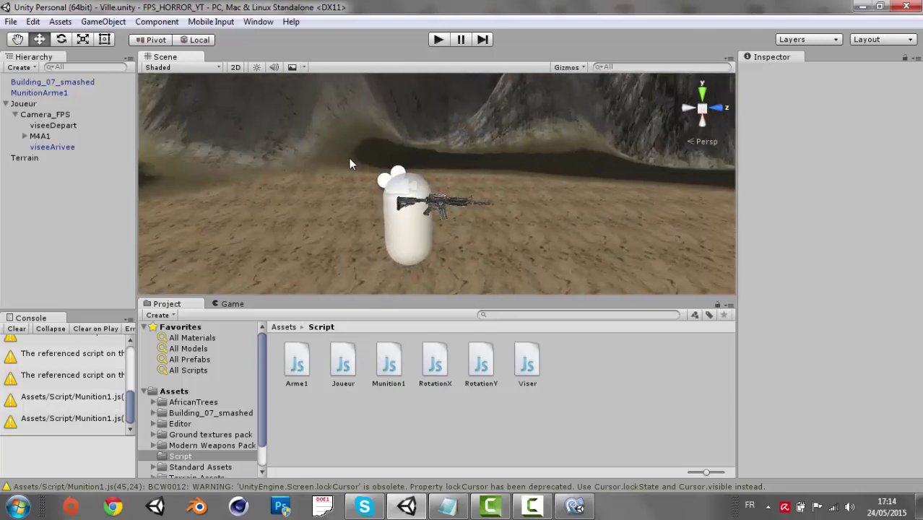
{"action": "mouse_move", "coordinate": [302, 127]}
{"action": "right_mouse_down"}
{"action": "mouse_move", "coordinate": [388, 177]}
{"action": "mouse_move", "coordinate": [362, 202]}
{"action": "right_mouse_up"}
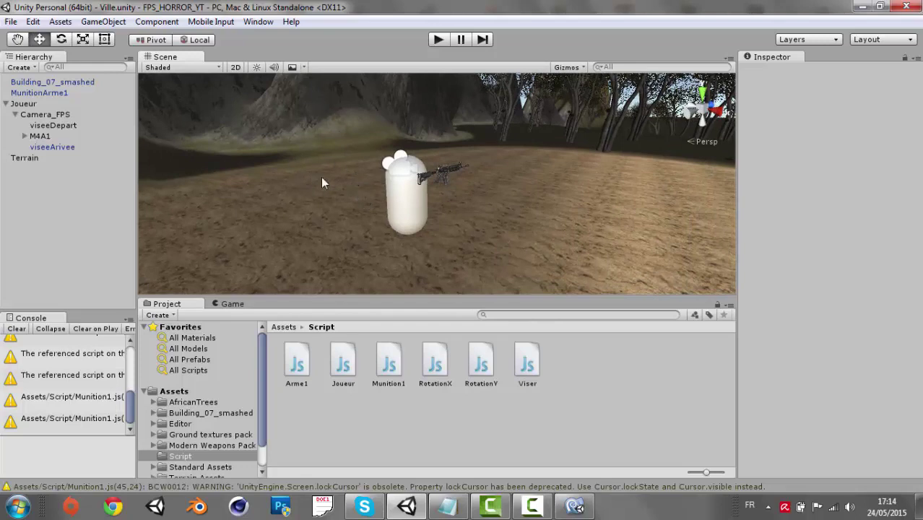
{"action": "right_click_drag", "start_coordinate": [310, 203], "coordinate": [328, 203]}
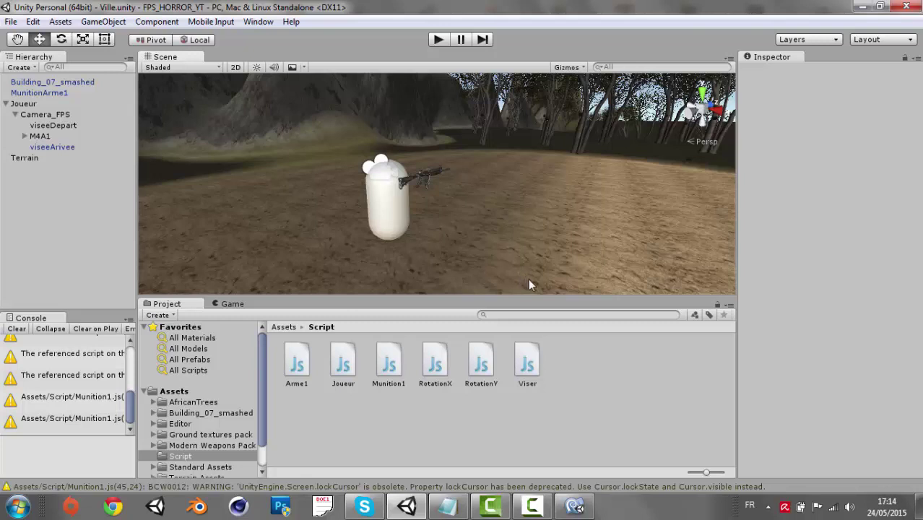
{"action": "left_click_drag", "start_coordinate": [448, 241], "coordinate": [541, 209], "text": "alt"}
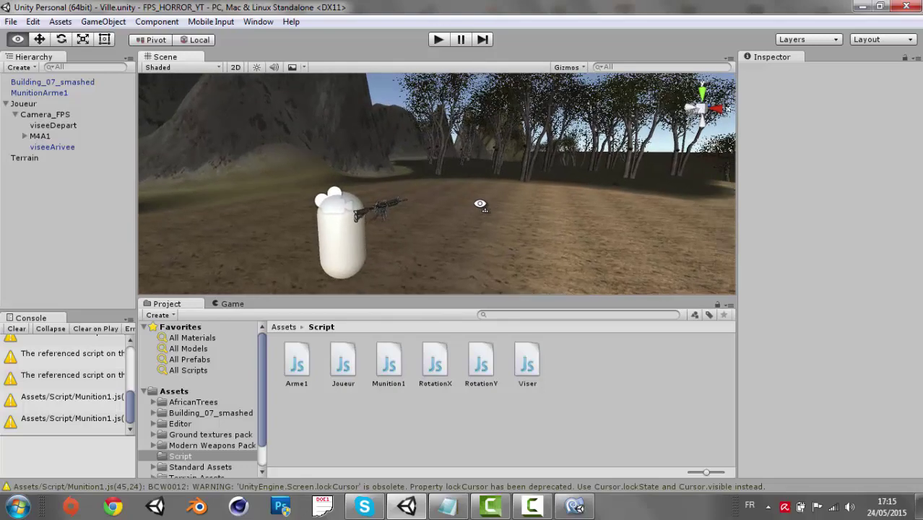
{"action": "mouse_move", "coordinate": [570, 222]}
{"action": "right_mouse_down"}
{"action": "mouse_move", "coordinate": [573, 229]}
{"action": "mouse_move", "coordinate": [668, 206]}
{"action": "mouse_move", "coordinate": [521, 195]}
{"action": "mouse_move", "coordinate": [536, 217]}
{"action": "right_mouse_up"}
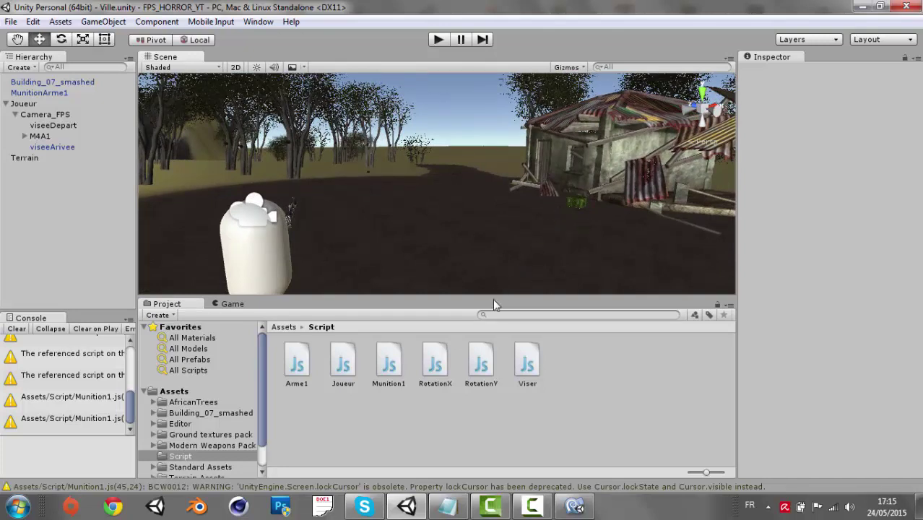
Select the Munition1 script, scroll through its code, and bring the Notepad notes forward
{"action": "left_click", "coordinate": [392, 365]}
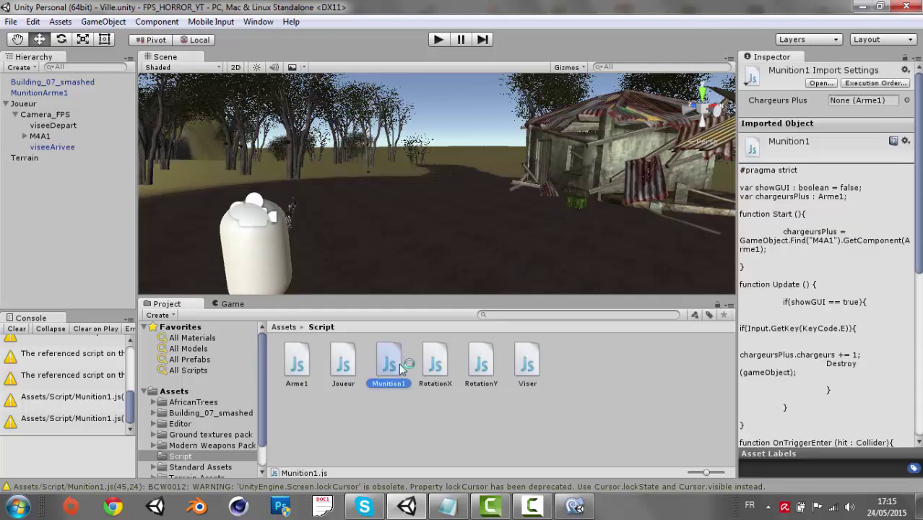
{"action": "scroll", "coordinate": [526, 339], "scroll_direction": "down", "scroll_amount": 2}
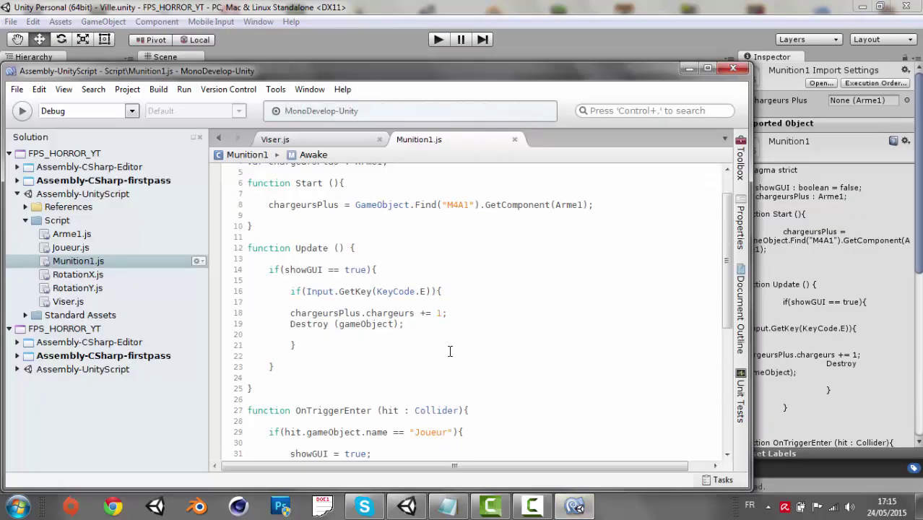
{"action": "scroll", "coordinate": [449, 351], "scroll_direction": "down", "scroll_amount": 2}
{"action": "scroll", "coordinate": [398, 407], "scroll_direction": "up", "scroll_amount": 3}
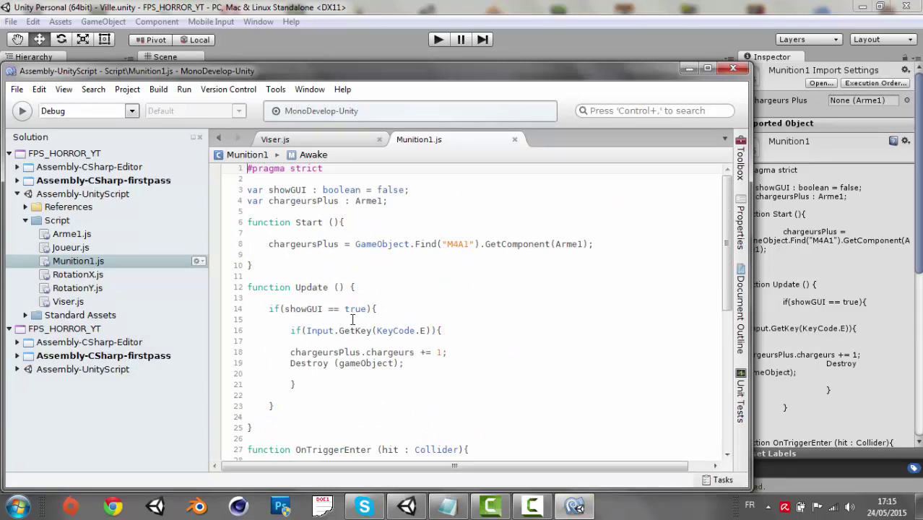
{"action": "scroll", "coordinate": [365, 325], "scroll_direction": "down", "scroll_amount": 3}
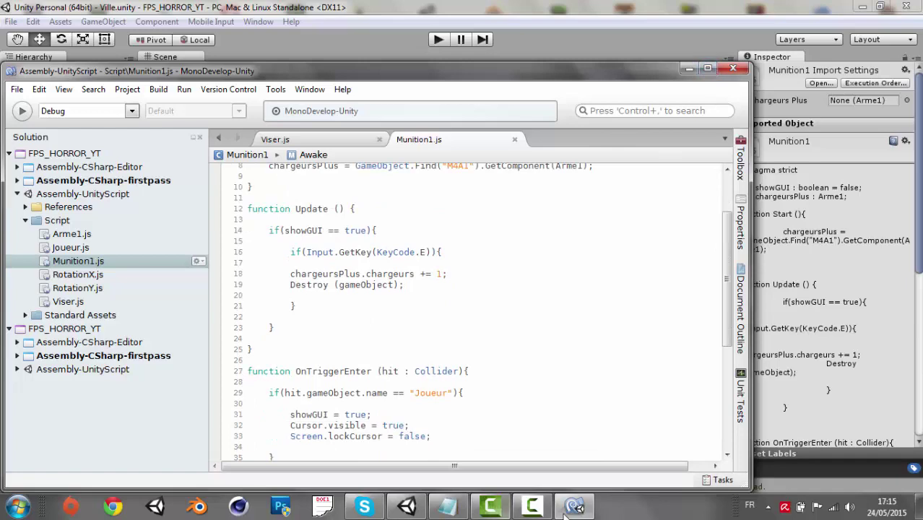
{"action": "left_click", "coordinate": [462, 512]}
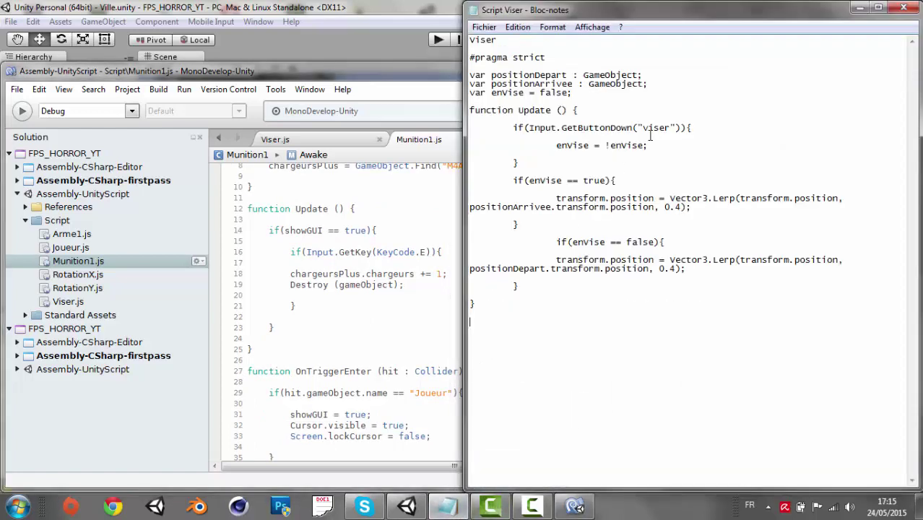
In Notepad, save the Script Viser notes and open the Script Munition text file
{"action": "left_click", "coordinate": [484, 26]}
{"action": "left_click", "coordinate": [513, 58]}
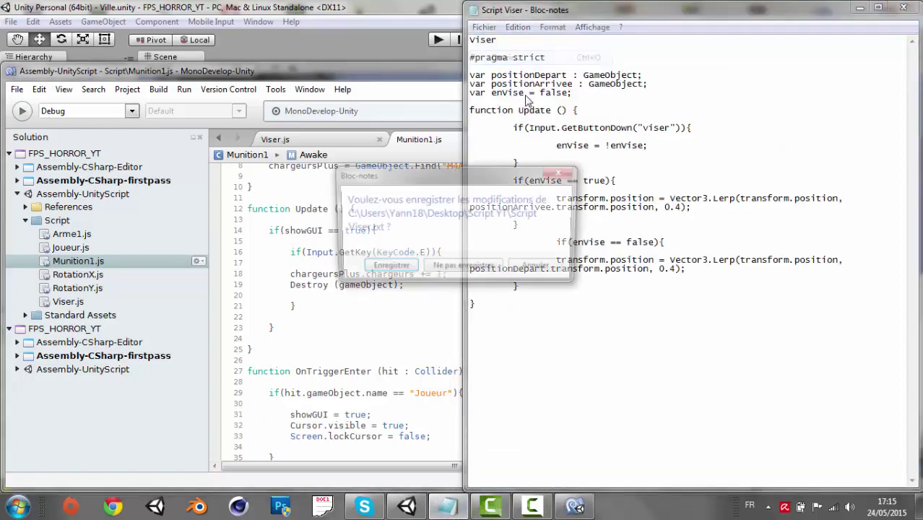
{"action": "left_click", "coordinate": [402, 277]}
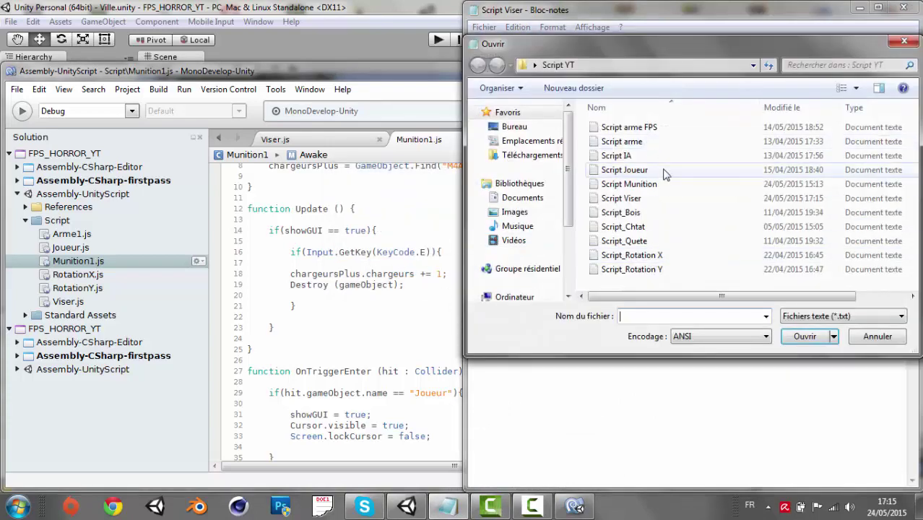
{"action": "double_click", "coordinate": [627, 198]}
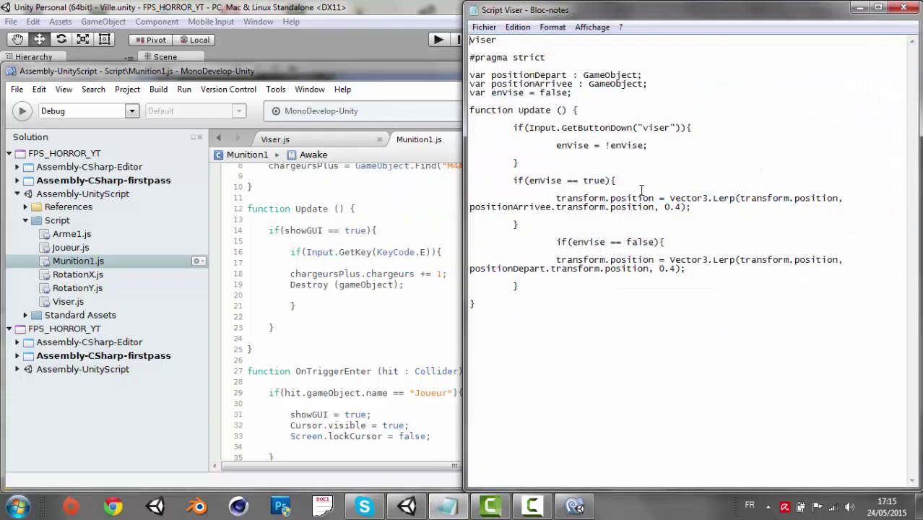
{"action": "left_click", "coordinate": [484, 28]}
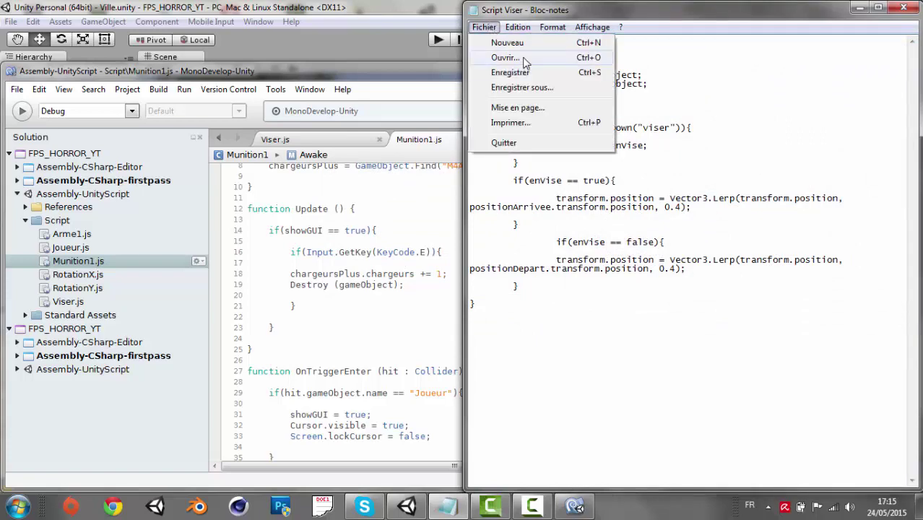
{"action": "left_click", "coordinate": [525, 57]}
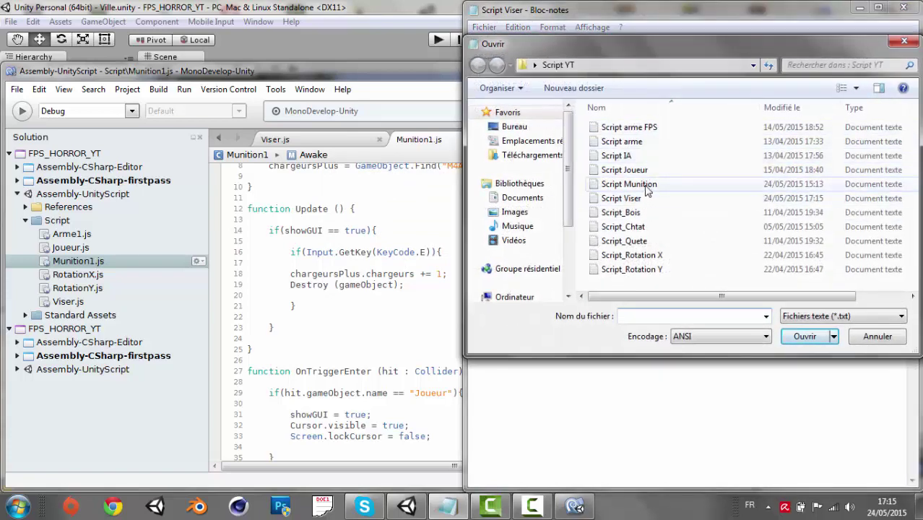
{"action": "double_click", "coordinate": [645, 186]}
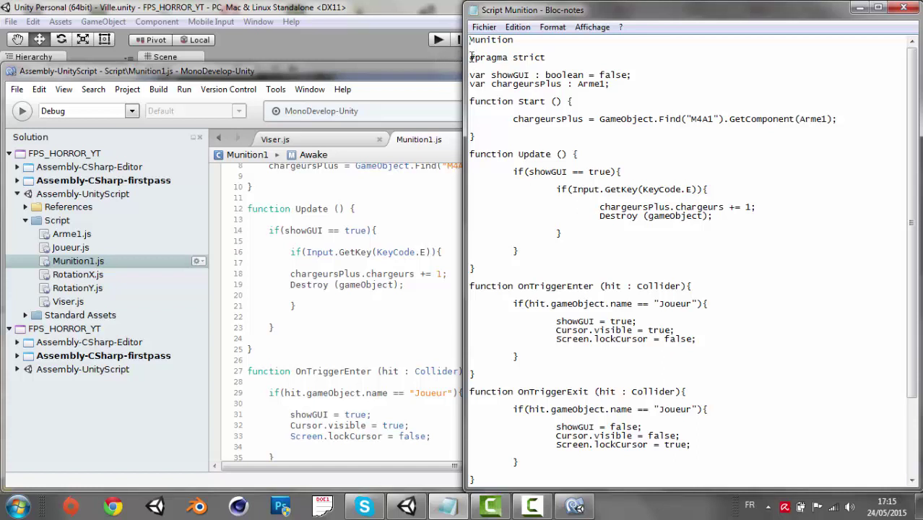
Replace all of Munition1.js with the Script Munition code and save it
{"action": "left_click_drag", "start_coordinate": [471, 57], "coordinate": [852, 491]}
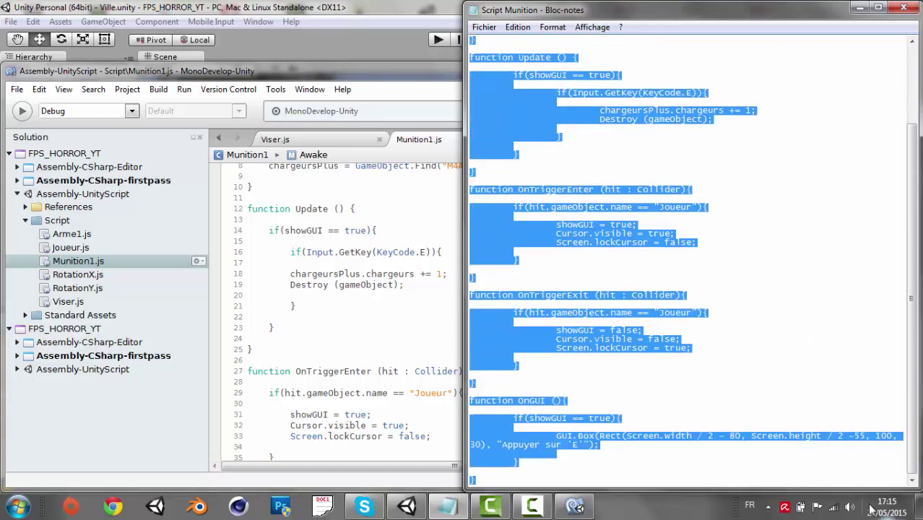
{"action": "left_click", "coordinate": [859, 8]}
{"action": "scroll", "coordinate": [321, 163], "scroll_direction": "up", "scroll_amount": 3}
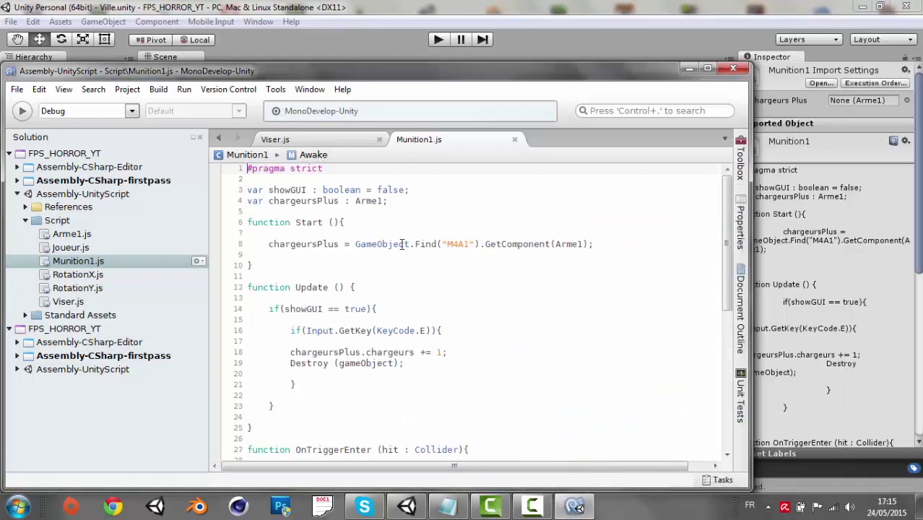
{"action": "left_click", "coordinate": [715, 70]}
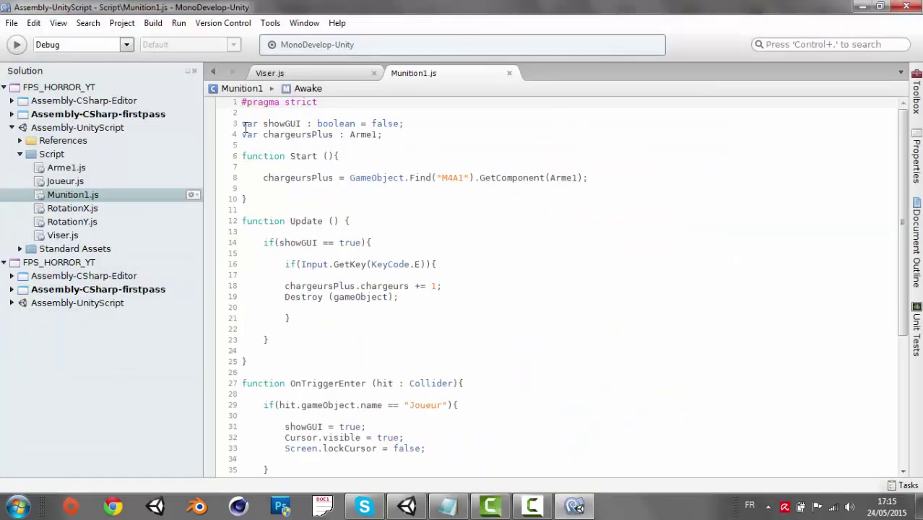
{"action": "left_click_drag", "start_coordinate": [242, 103], "coordinate": [888, 477]}
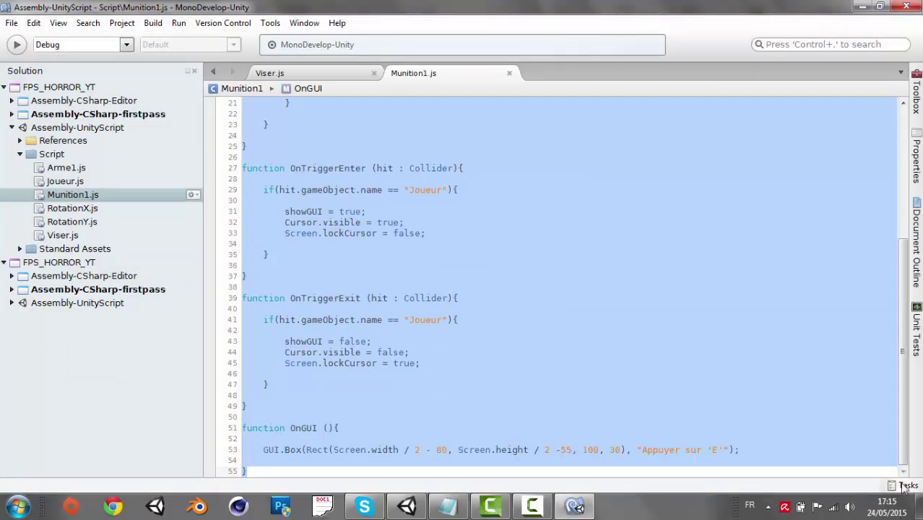
{"action": "key", "text": "ctrl+v"}
{"action": "key", "text": "ctrl+s"}
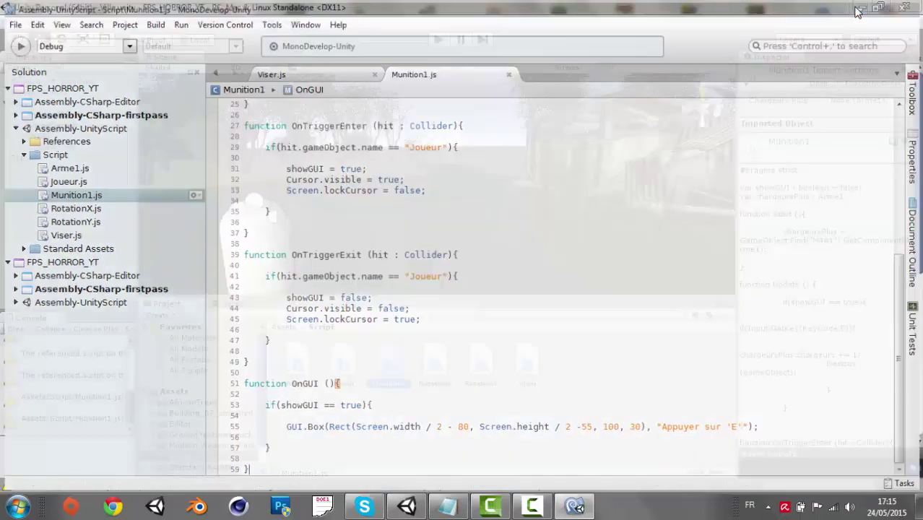
{"action": "left_click", "coordinate": [861, 7]}
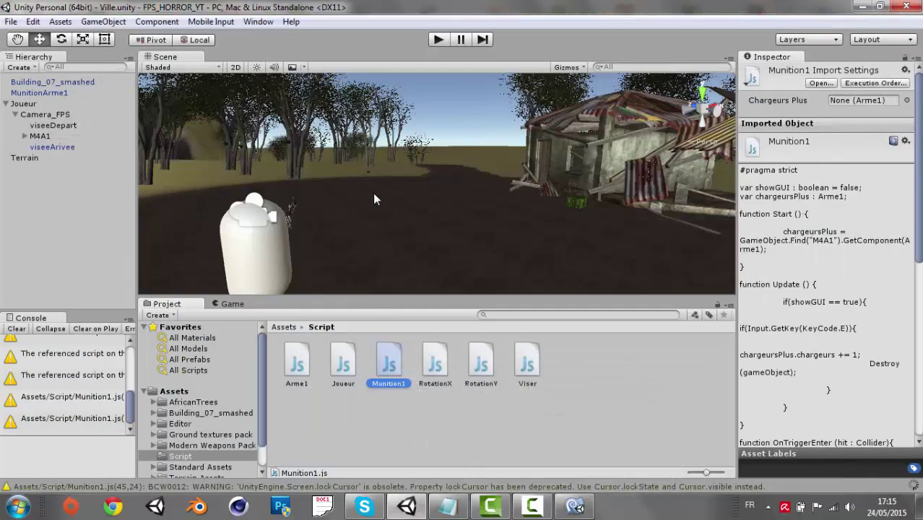
{"action": "left_click", "coordinate": [437, 41]}
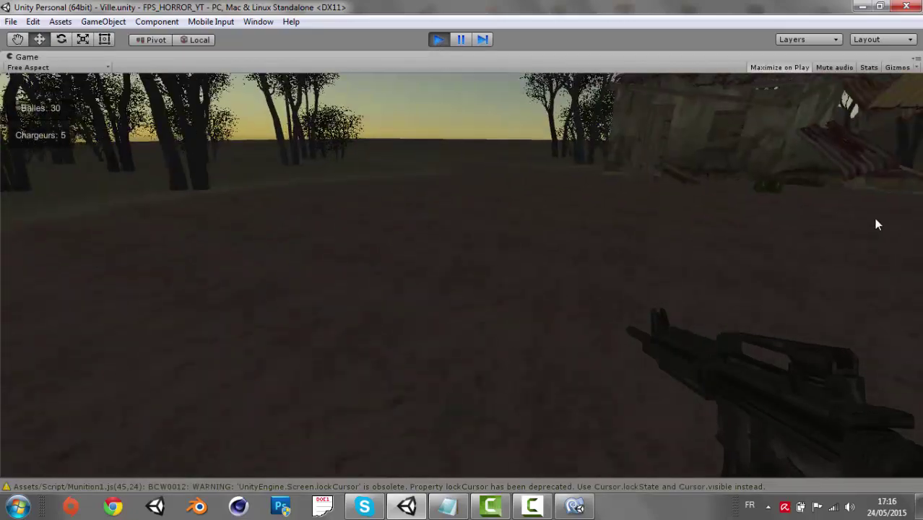
{"action": "key", "text": "z"}
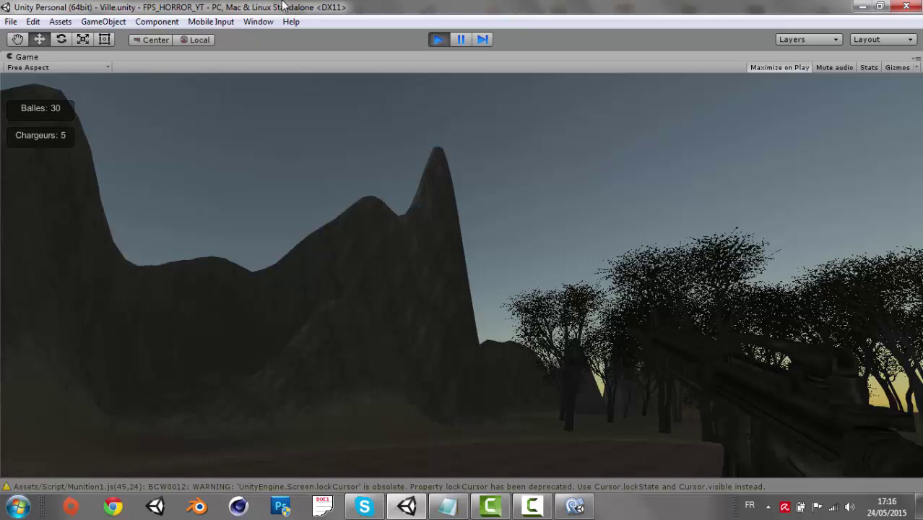
{"action": "left_click", "coordinate": [438, 40]}
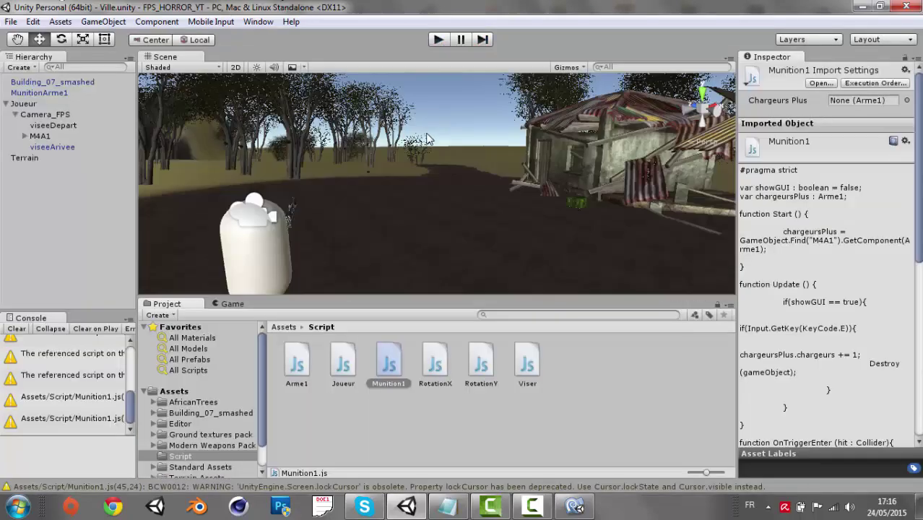
{"action": "right_click_drag", "start_coordinate": [325, 210], "coordinate": [361, 202]}
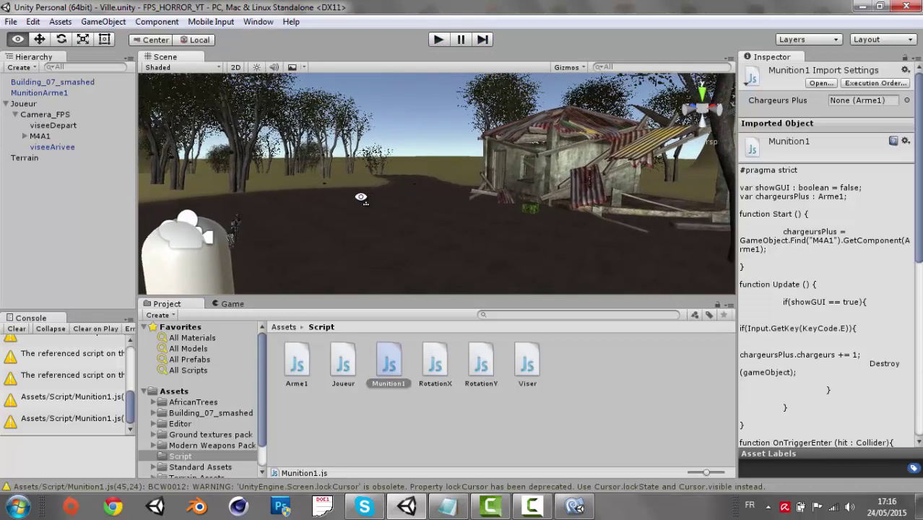
{"action": "left_click", "coordinate": [48, 214]}
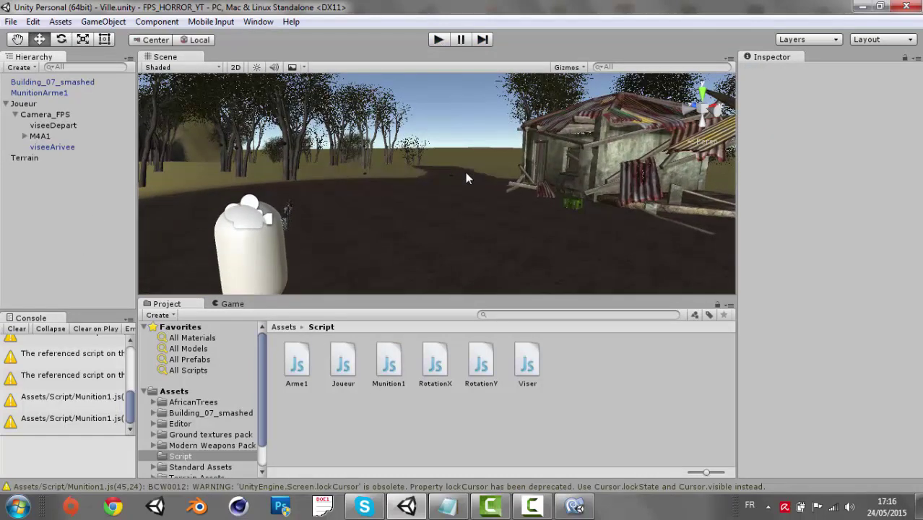
{"action": "mouse_move", "coordinate": [465, 177]}
{"action": "right_mouse_down"}
{"action": "mouse_move", "coordinate": [499, 202]}
{"action": "mouse_move", "coordinate": [488, 201]}
{"action": "mouse_move", "coordinate": [489, 189]}
{"action": "mouse_move", "coordinate": [501, 191]}
{"action": "mouse_move", "coordinate": [497, 178]}
{"action": "mouse_move", "coordinate": [465, 157]}
{"action": "mouse_move", "coordinate": [379, 149]}
{"action": "mouse_move", "coordinate": [518, 166]}
{"action": "mouse_move", "coordinate": [473, 153]}
{"action": "right_mouse_up"}
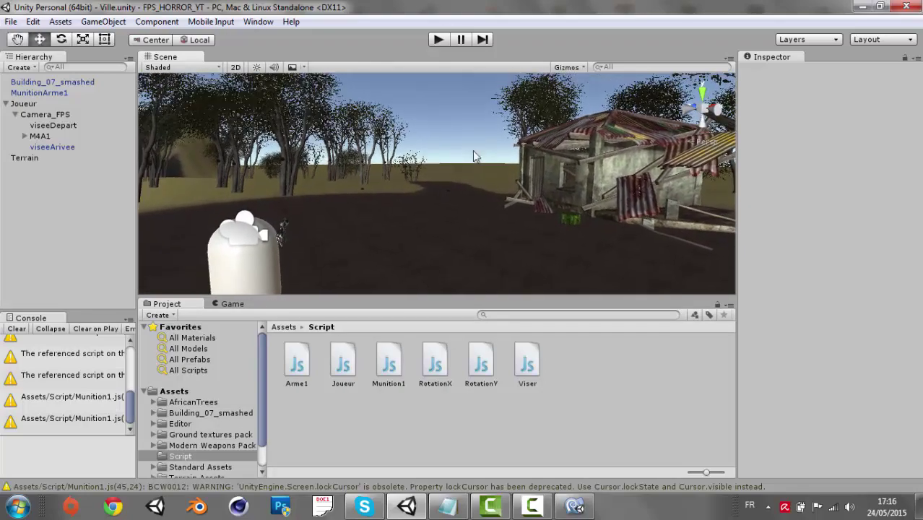